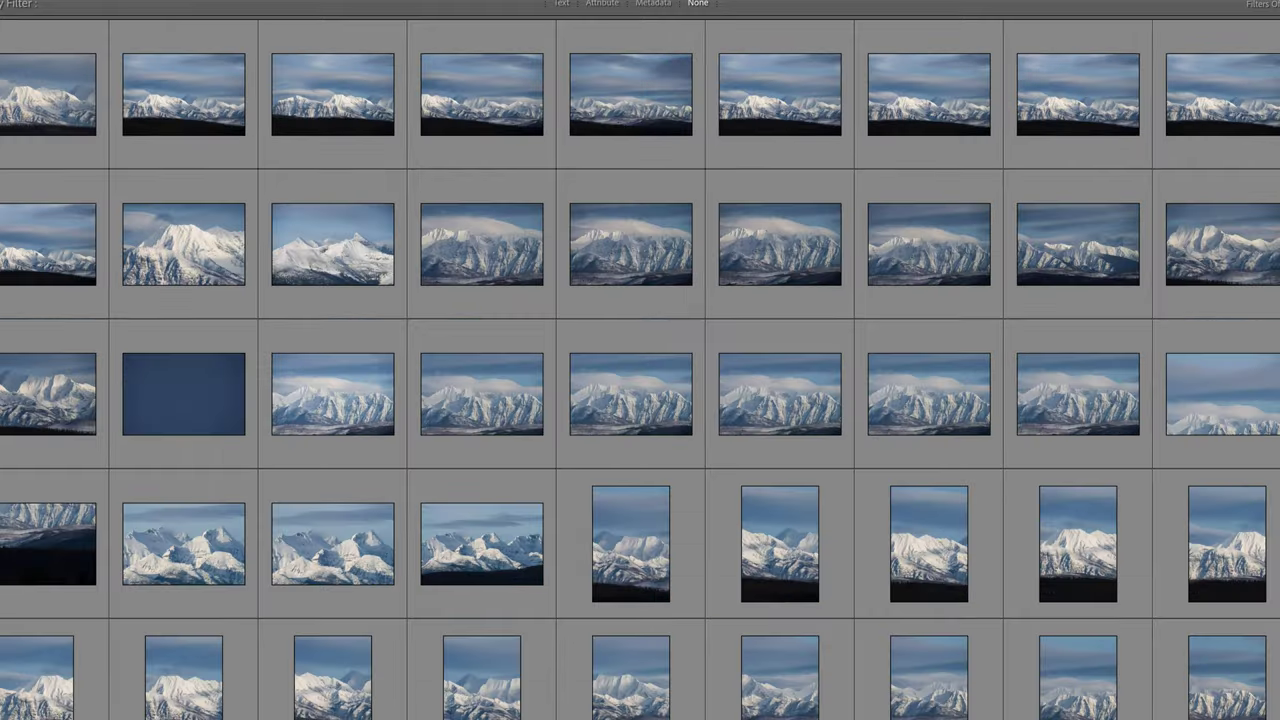
Step: Adjust the thumbnail size in the Library photo grid to review the candidate shots
{"action": "key", "text": "minus"}
{"action": "key", "text": "minus"}
{"action": "key", "text": "minus"}
{"action": "key", "text": "minus"}
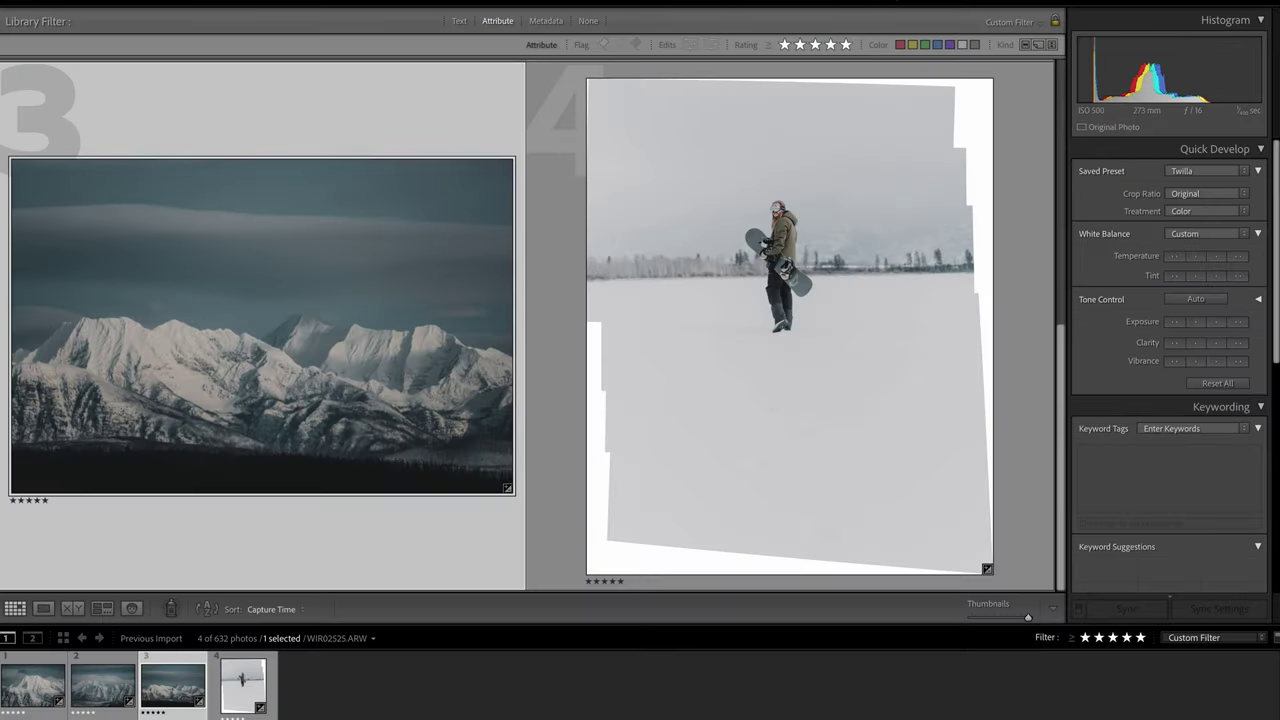
{"action": "left_click", "coordinate": [1022, 617]}
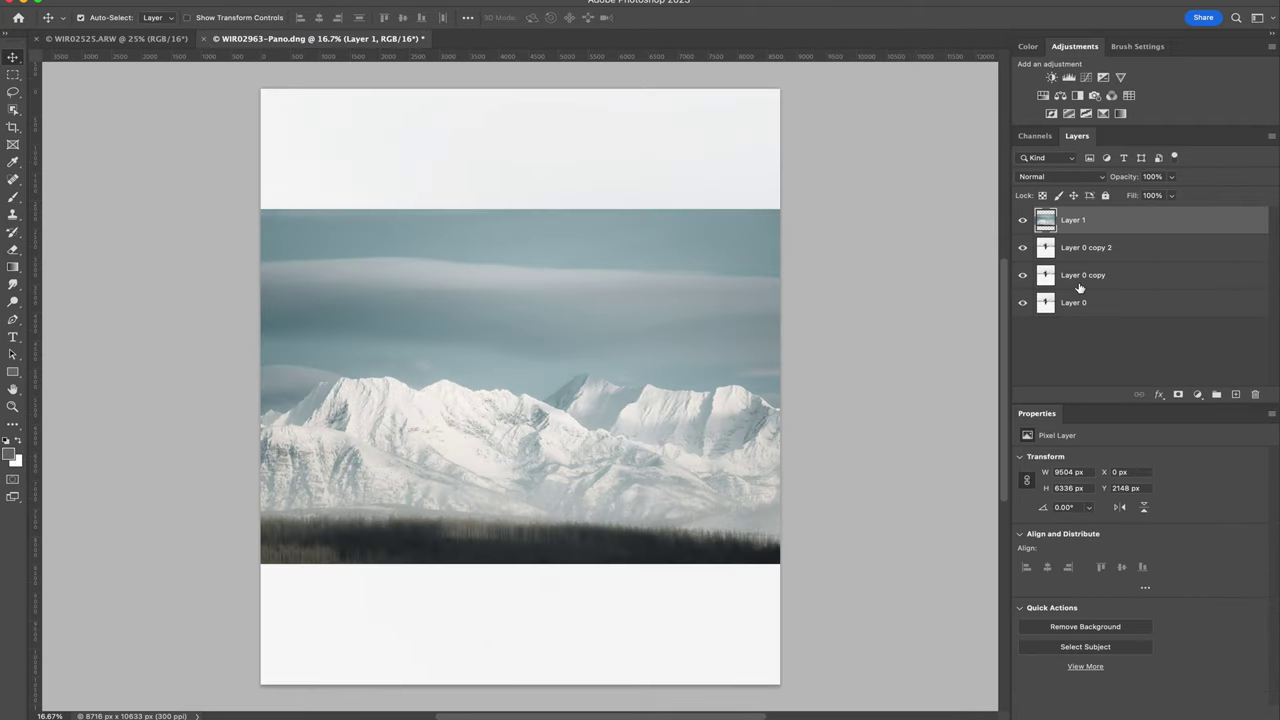
Step: In Photoshop, move Layer 1 to the bottom of the layer stack and activate Layer 0 with both copies hidden
{"action": "left_click_drag", "start_coordinate": [1079, 288], "coordinate": [1200, 318]}
{"action": "left_click", "coordinate": [1118, 277]}
Step: Select the snowboarder on Layer 0 with the Object Selection Tool and ready the Quick Selection Tool in add mode
{"action": "left_click", "coordinate": [13, 109]}
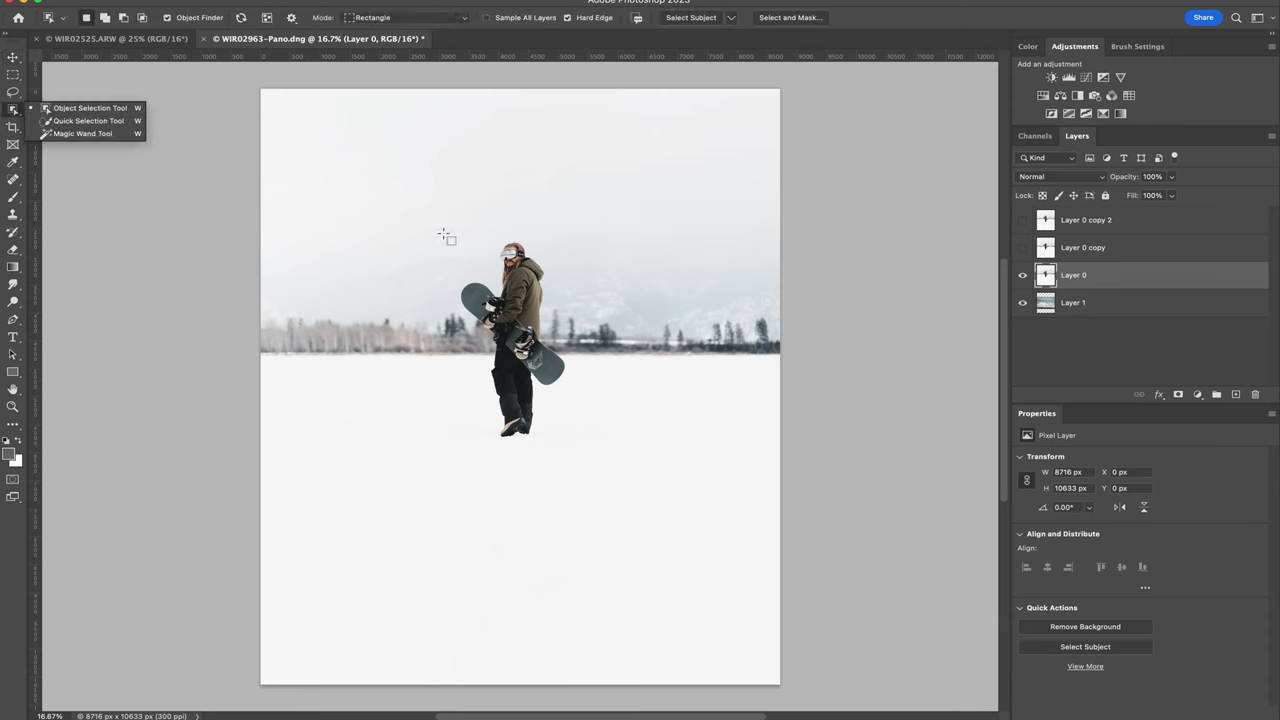
{"action": "left_click_drag", "start_coordinate": [444, 233], "coordinate": [582, 440]}
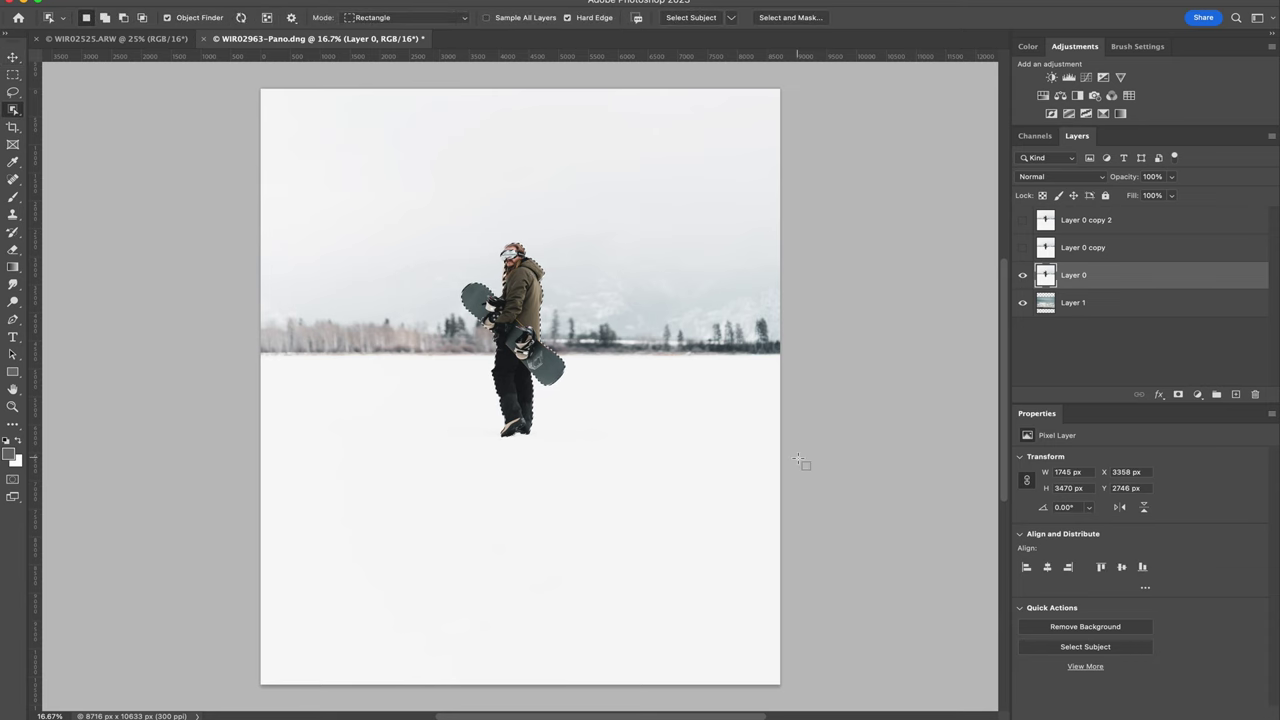
{"action": "key", "text": "super+plus"}
{"action": "key", "text": "super+plus"}
{"action": "key", "text": "super+plus"}
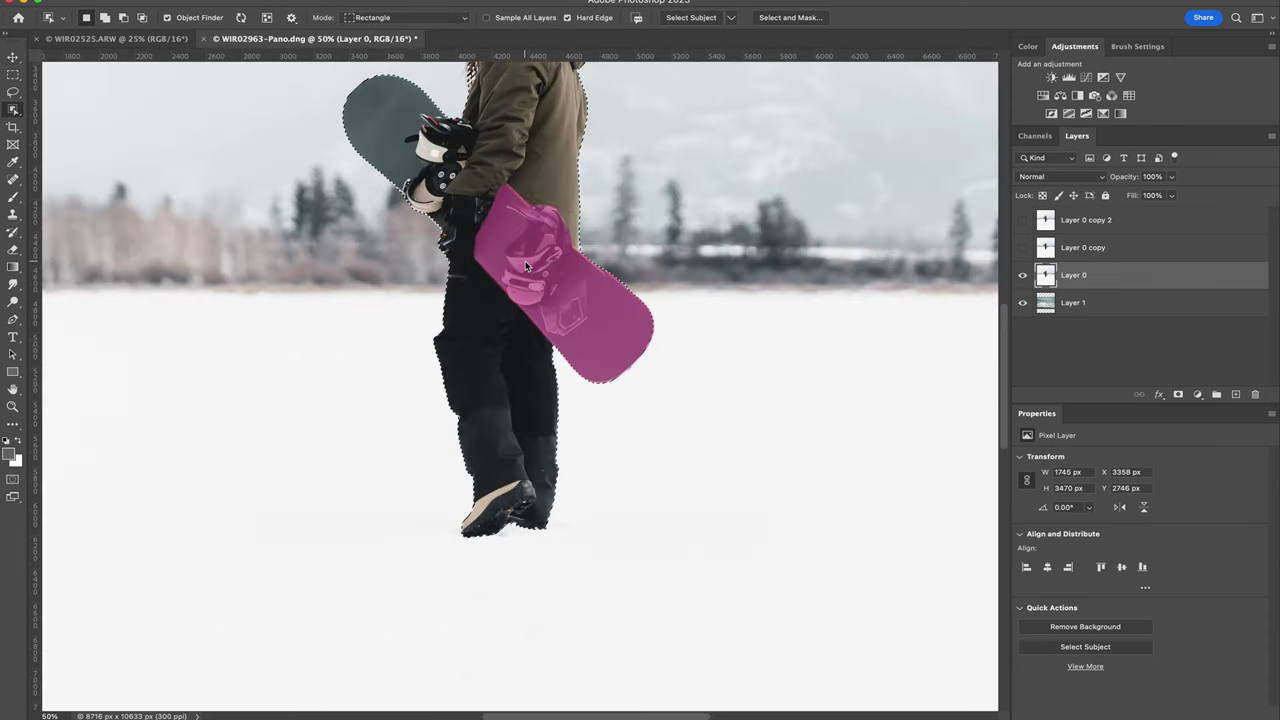
{"action": "scroll", "coordinate": [526, 266], "scroll_direction": "up", "scroll_amount": 5}
{"action": "key", "text": "shift+w"}
{"action": "left_click", "coordinate": [111, 18]}
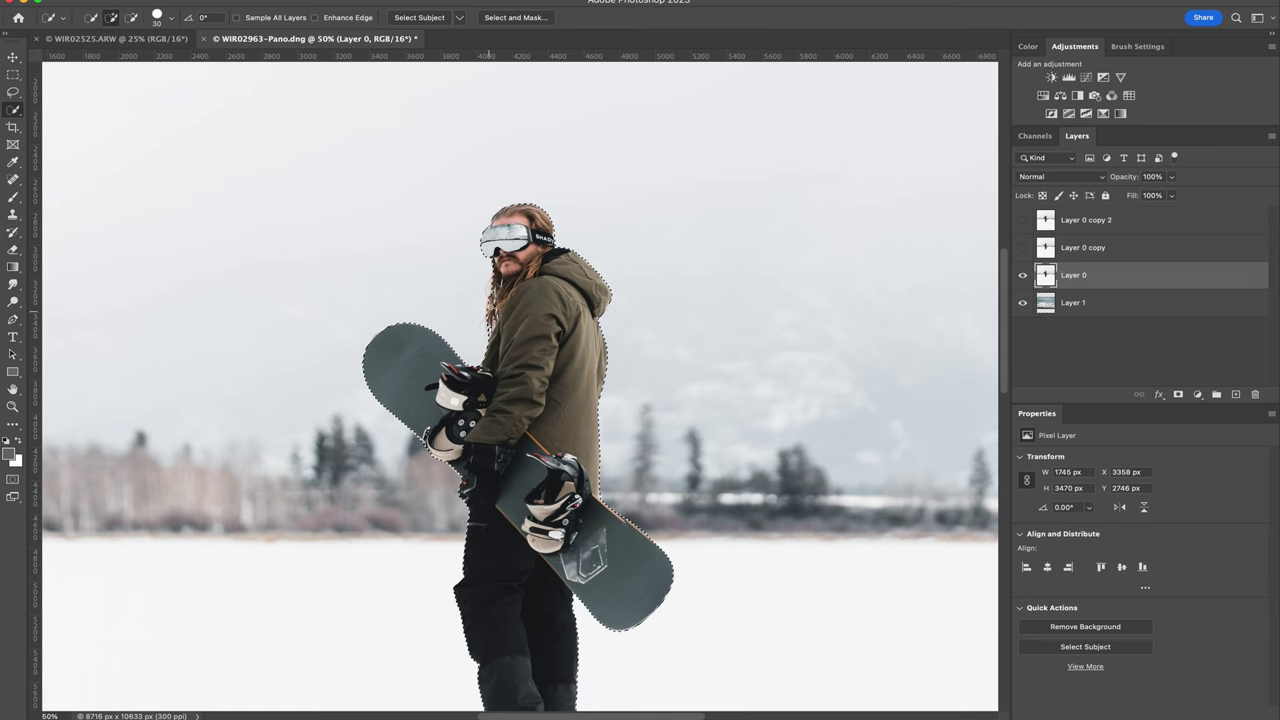
{"action": "scroll", "coordinate": [520, 380], "scroll_direction": "down", "scroll_amount": 10}
{"action": "scroll", "coordinate": [520, 380], "scroll_direction": "up", "scroll_amount": 4}
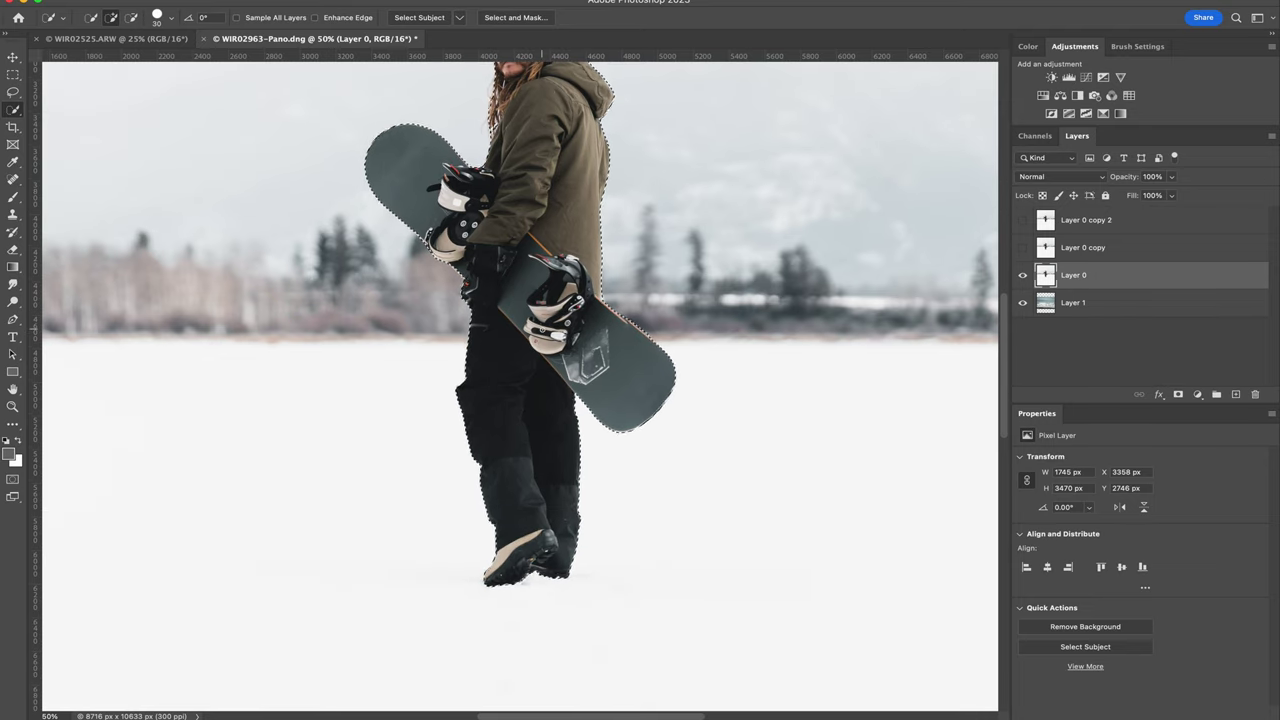
Step: Refine the snowboarder's edge in Select and Mask with Smart Radius, feather 0.5 px, contrast 13% and shift edge -83%
{"action": "left_click", "coordinate": [515, 17]}
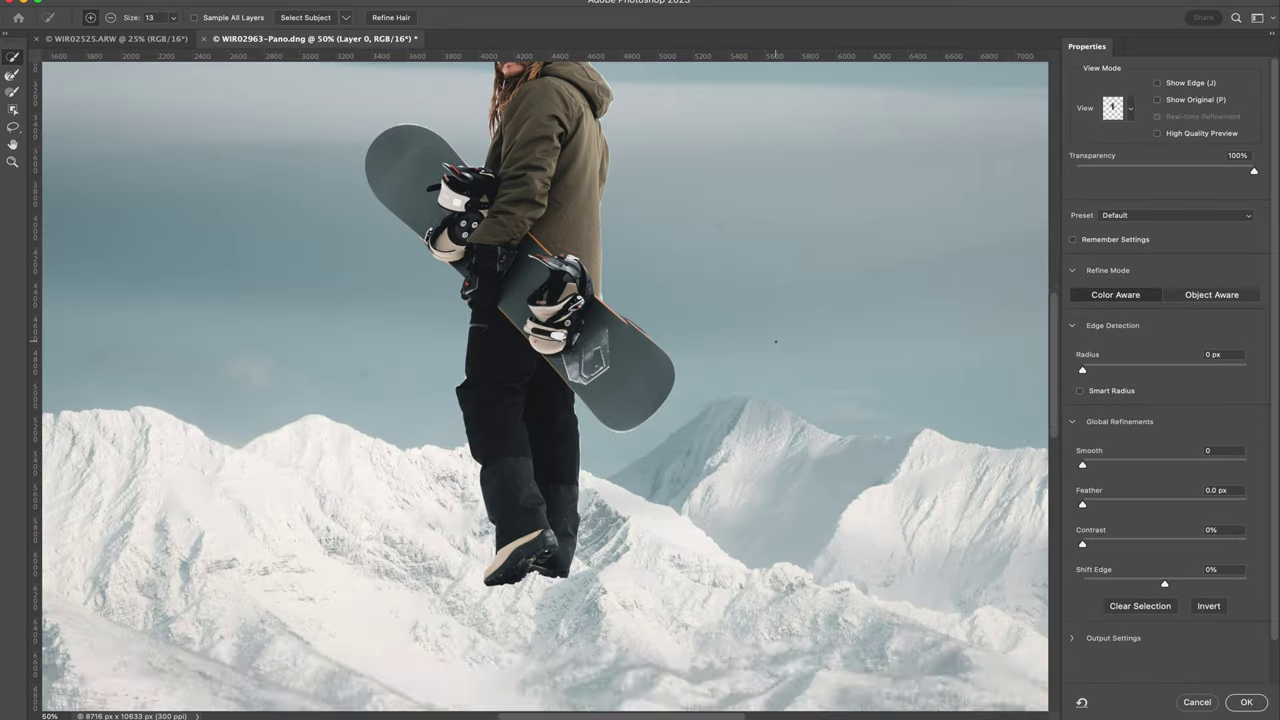
{"action": "scroll", "coordinate": [775, 342], "scroll_direction": "up", "scroll_amount": 2}
{"action": "key", "text": "super+minus"}
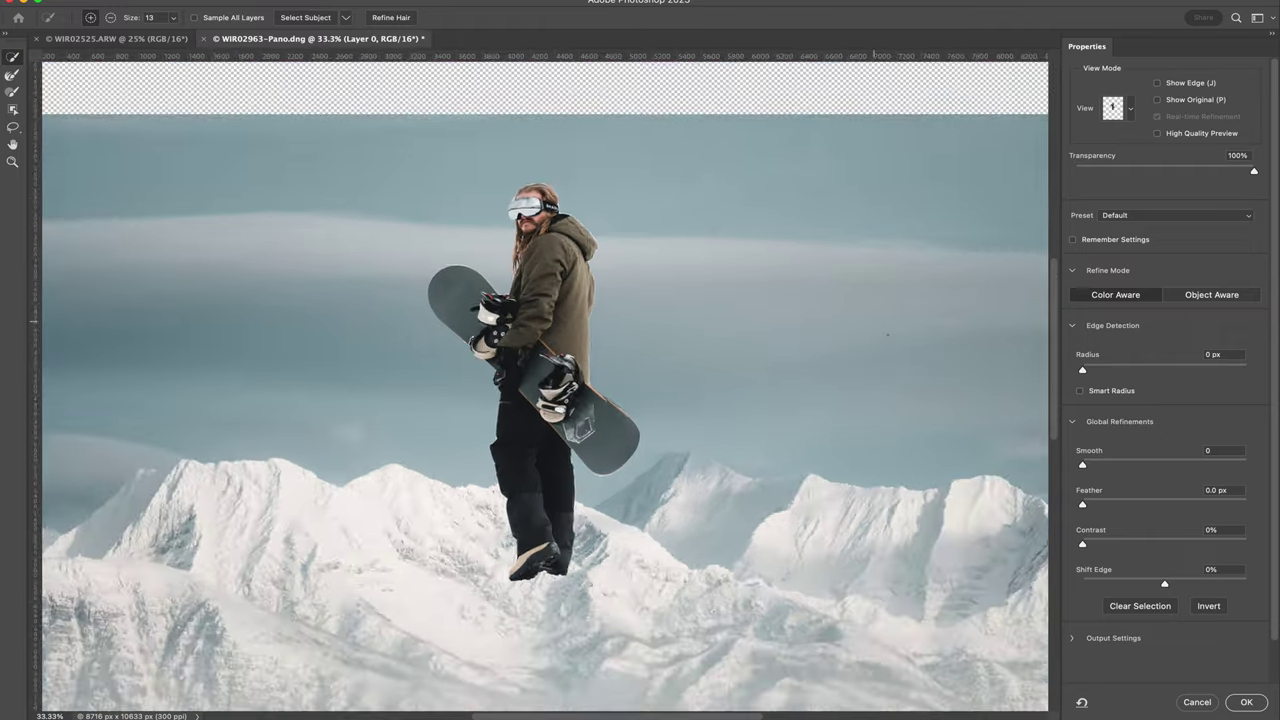
{"action": "key", "text": "super+plus"}
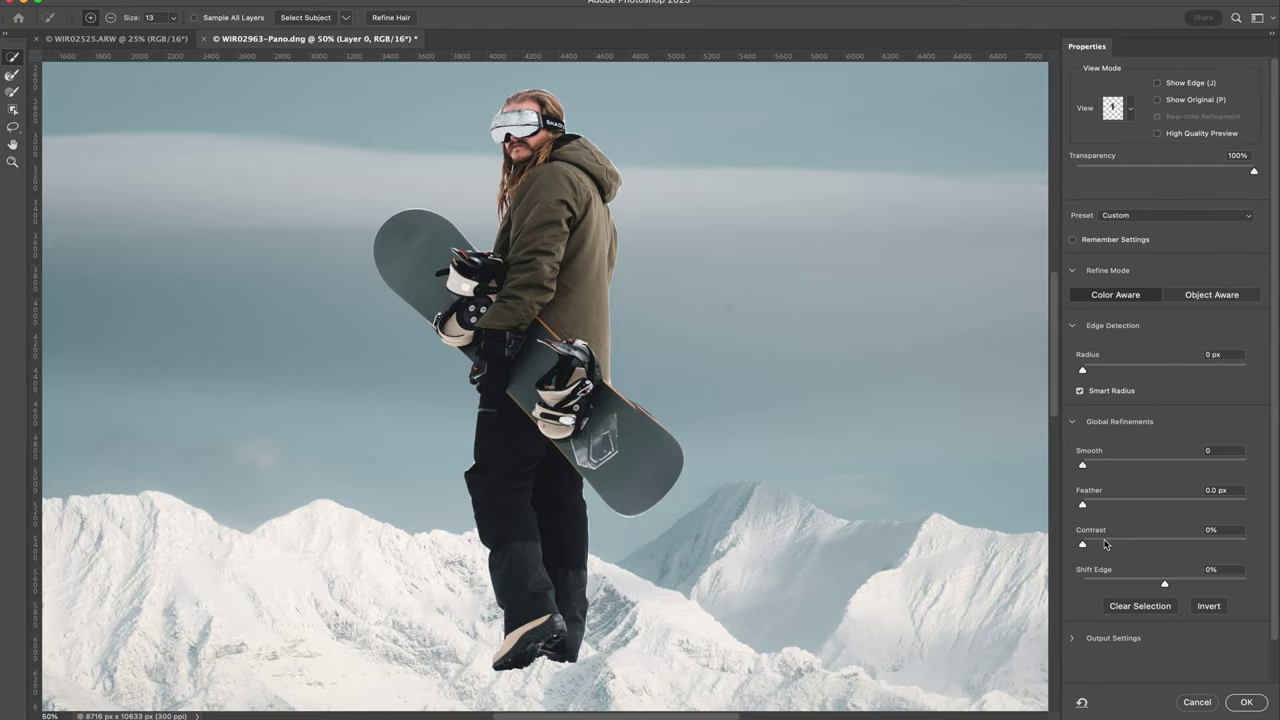
{"action": "left_click_drag", "start_coordinate": [1122, 583], "coordinate": [1116, 582]}
{"action": "left_click_drag", "start_coordinate": [1082, 504], "coordinate": [1087, 504]}
{"action": "scroll", "coordinate": [1150, 357], "scroll_direction": "down", "scroll_amount": 1}
Step: Switch the refine mode to Object Aware, adjust the edge detection radius, and apply the refined selection
{"action": "left_click", "coordinate": [1211, 250]}
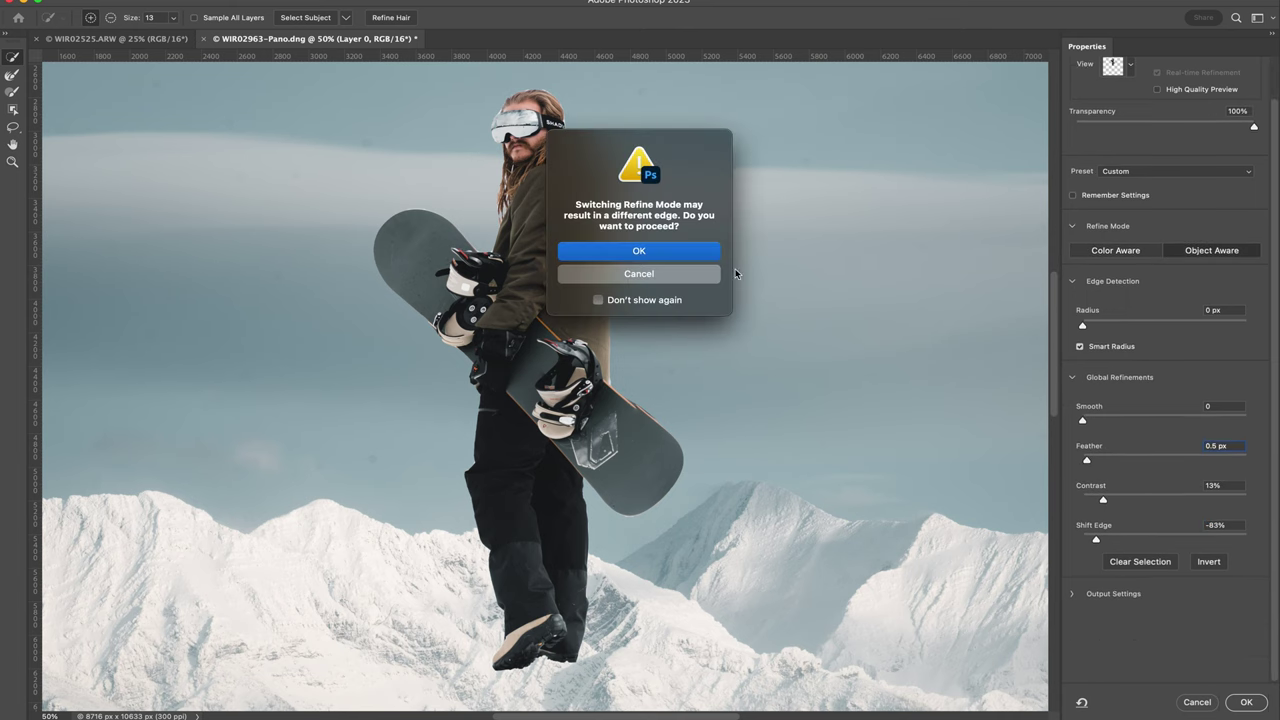
{"action": "key", "text": "Return"}
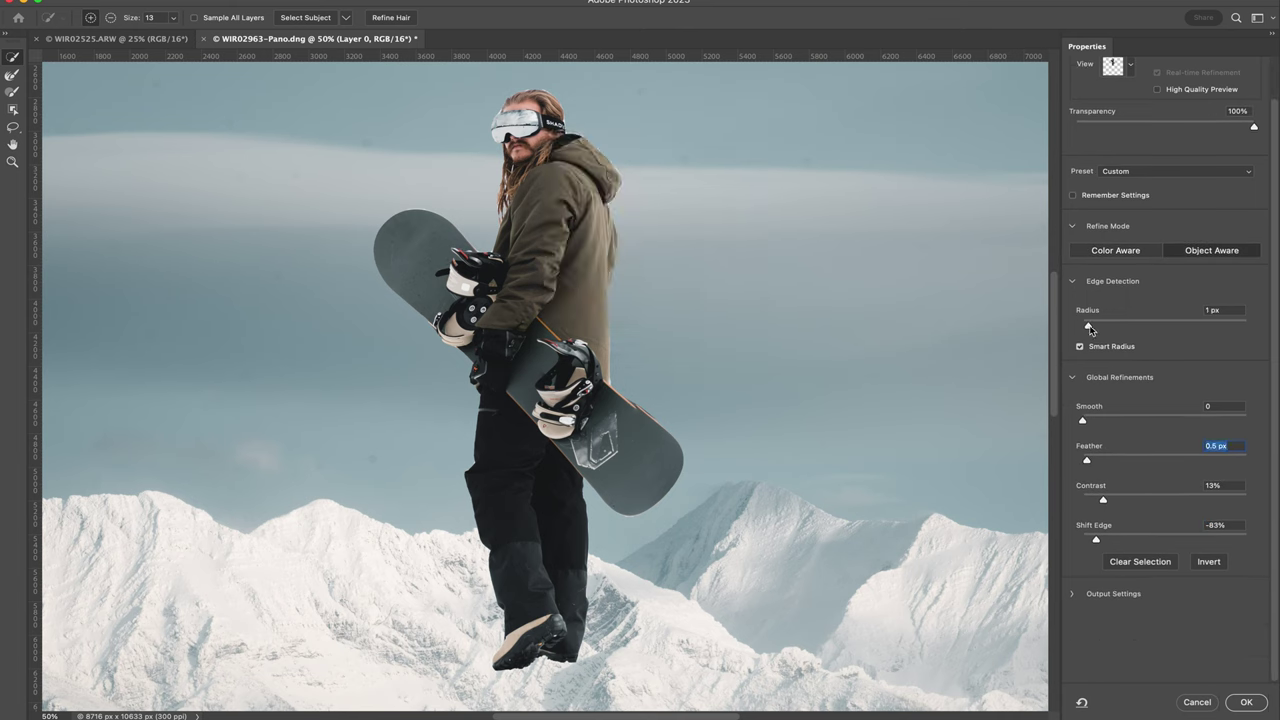
{"action": "left_click", "coordinate": [1108, 326]}
{"action": "left_click", "coordinate": [1246, 703]}
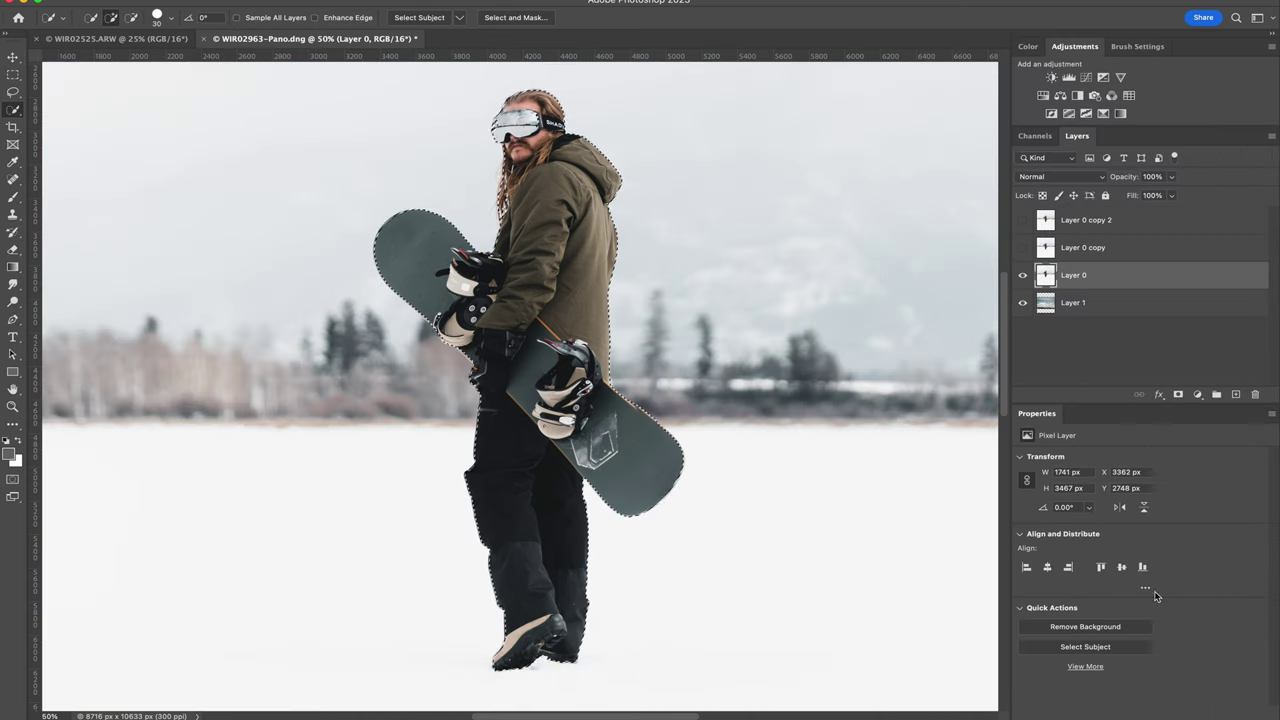
Step: Add a layer mask to Layer 0 from the snowboarder selection
{"action": "key", "text": "ctrl+minus"}
{"action": "key", "text": "ctrl+minus"}
{"action": "key", "text": "ctrl+minus"}
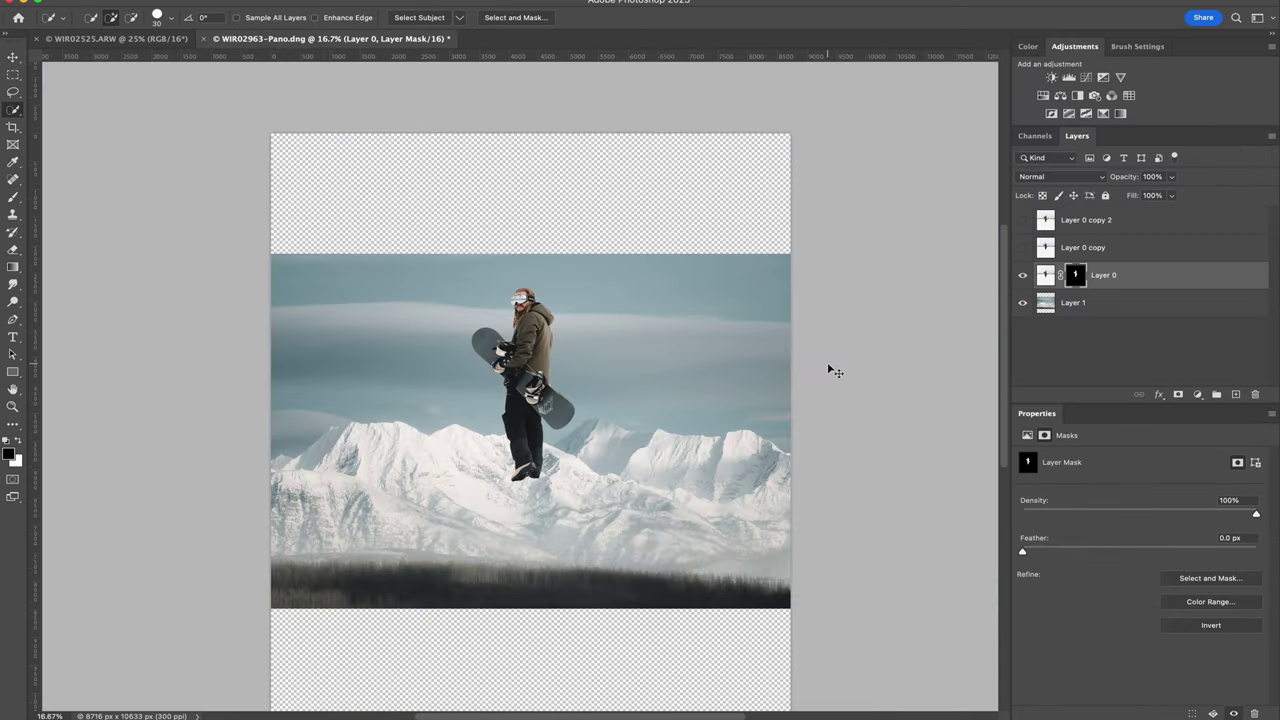
Step: Place Layer 0 copy visibly beneath Layer 0 and mask out its sky with a linear black-to-white gradient below the horizon
{"action": "left_click_drag", "start_coordinate": [1137, 253], "coordinate": [1142, 286]}
{"action": "left_click", "coordinate": [1021, 276]}
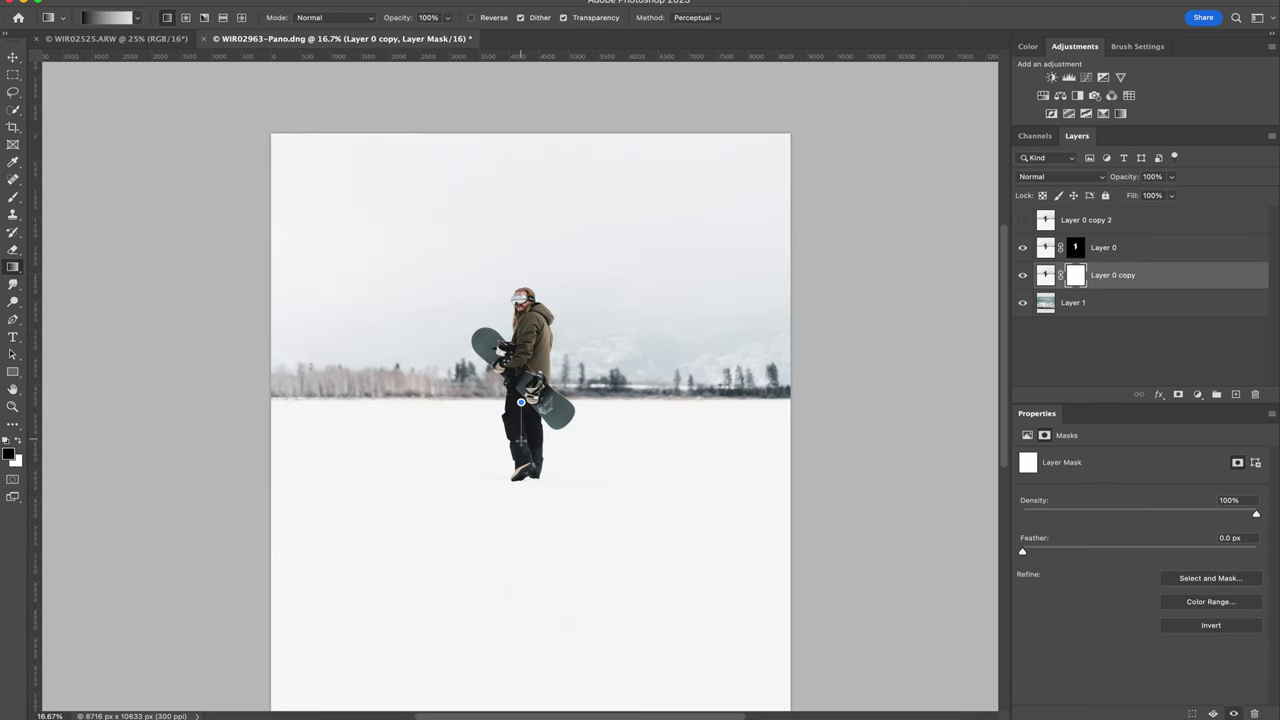
{"action": "left_click_drag", "start_coordinate": [521, 441], "coordinate": [521, 447]}
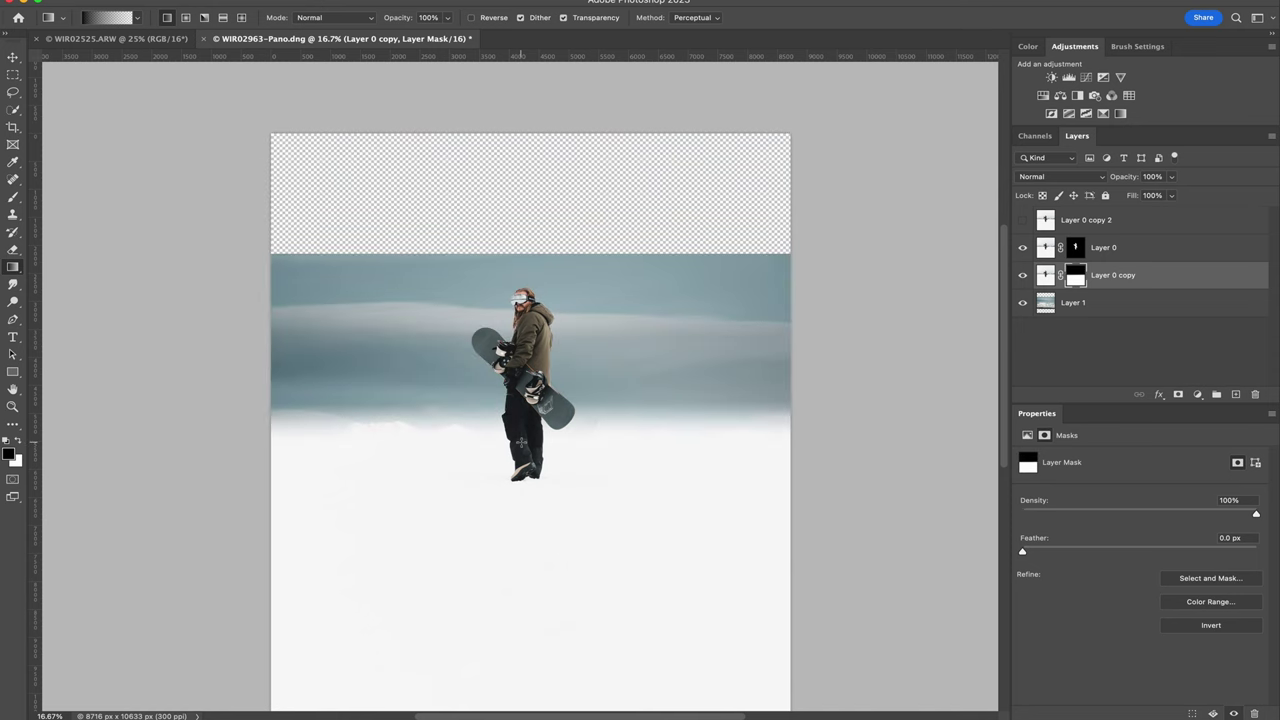
Step: Move the mountain image on Layer 1 up and scale it to 10662 × 7108 px so it fills the upper canvas
{"action": "left_click", "coordinate": [1110, 302]}
{"action": "key", "text": "v"}
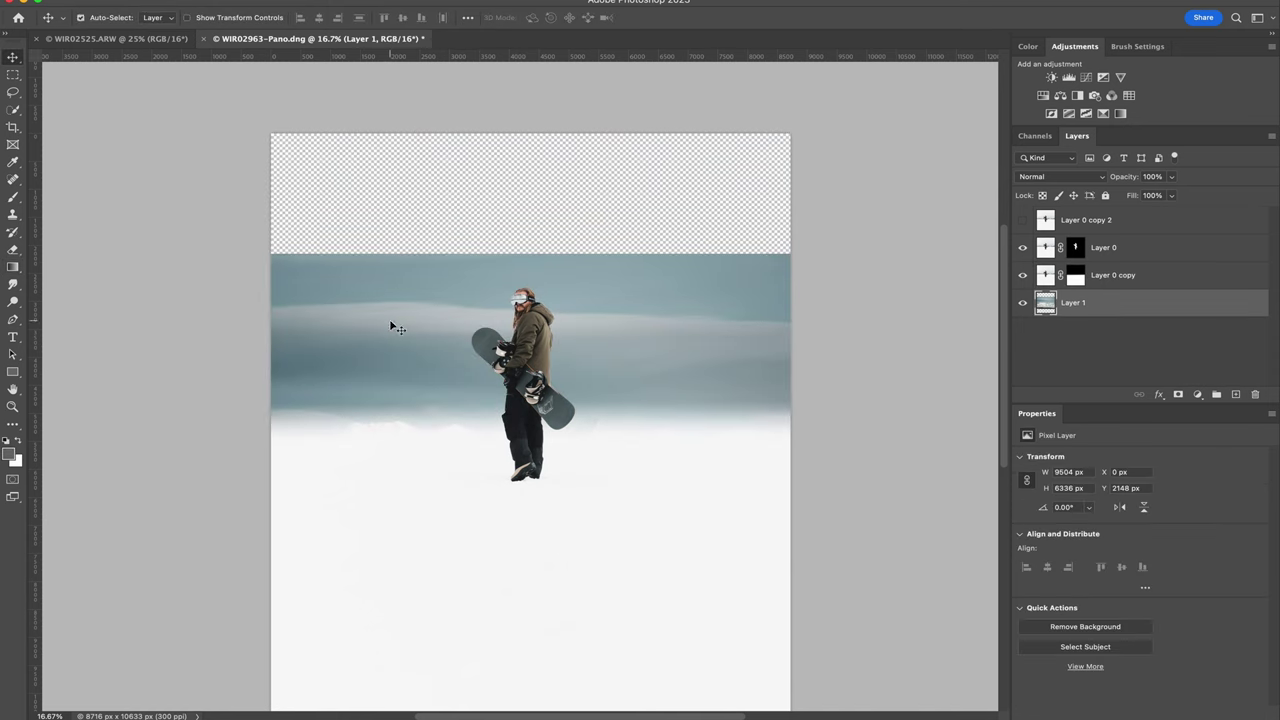
{"action": "left_click_drag", "start_coordinate": [394, 326], "coordinate": [396, 165]}
{"action": "key", "text": "super+t"}
{"action": "left_click_drag", "start_coordinate": [836, 488], "coordinate": [908, 510]}
{"action": "left_click_drag", "start_coordinate": [843, 449], "coordinate": [767, 447]}
{"action": "key", "text": "Return"}
{"action": "key", "text": "ctrl+minus"}
Step: Move the hidden Layer 0 copy 2 to the bottom of the stack, beneath Layer 1
{"action": "left_click", "coordinate": [1164, 257]}
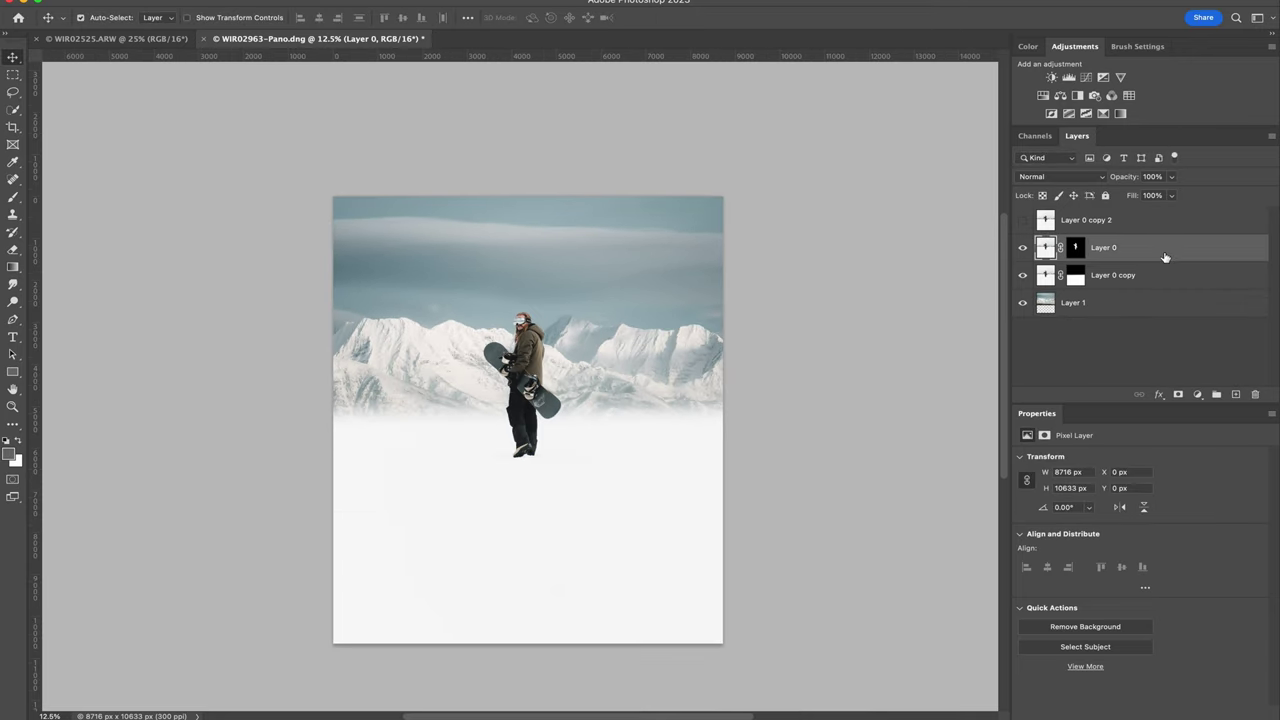
{"action": "left_click_drag", "start_coordinate": [1165, 230], "coordinate": [1164, 285]}
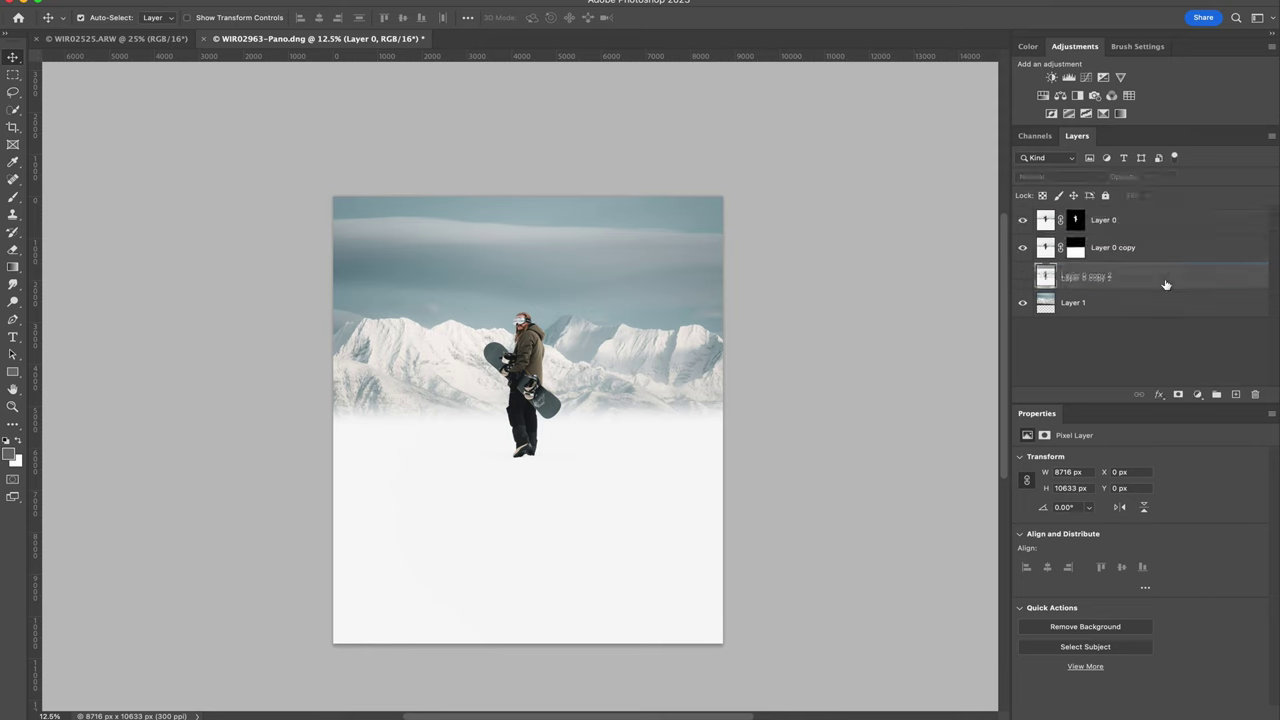
{"action": "left_click", "coordinate": [1160, 224]}
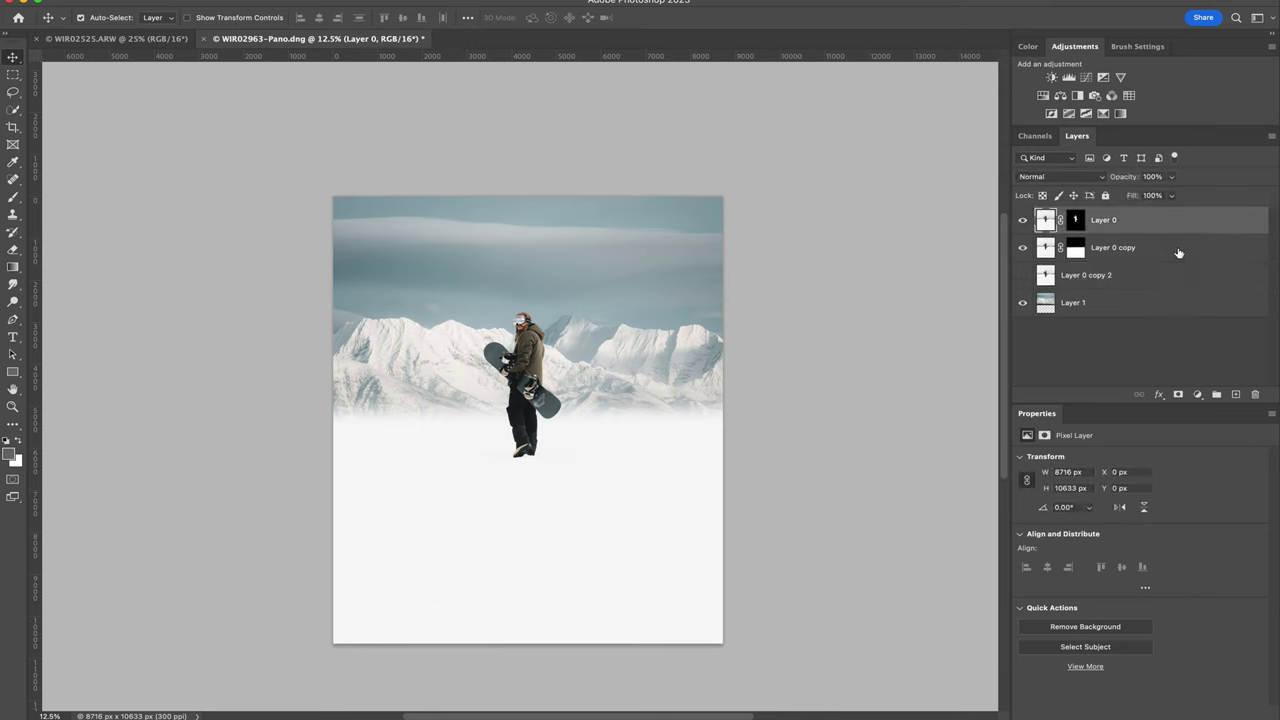
{"action": "left_click", "coordinate": [1158, 303]}
{"action": "left_click_drag", "start_coordinate": [1153, 306], "coordinate": [1145, 280]}
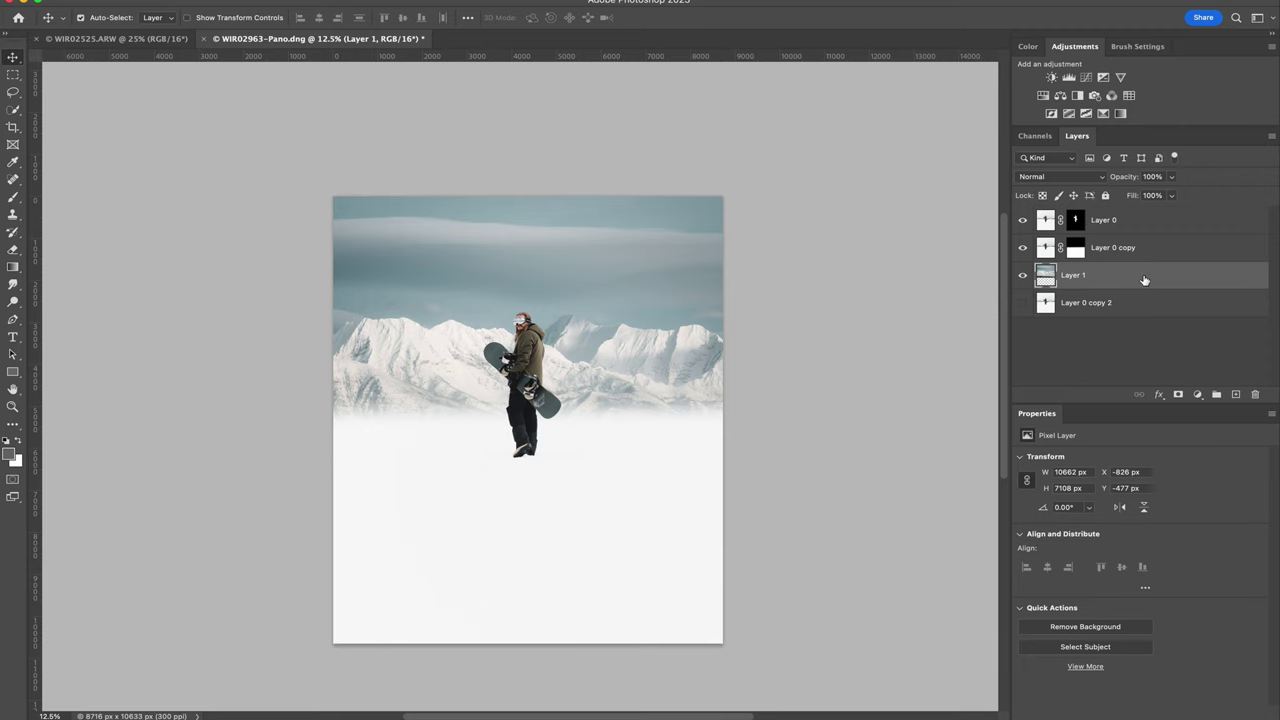
Step: Create a new layer above Layer 1 and name it Fog
{"action": "key", "text": "super+shift+n"}
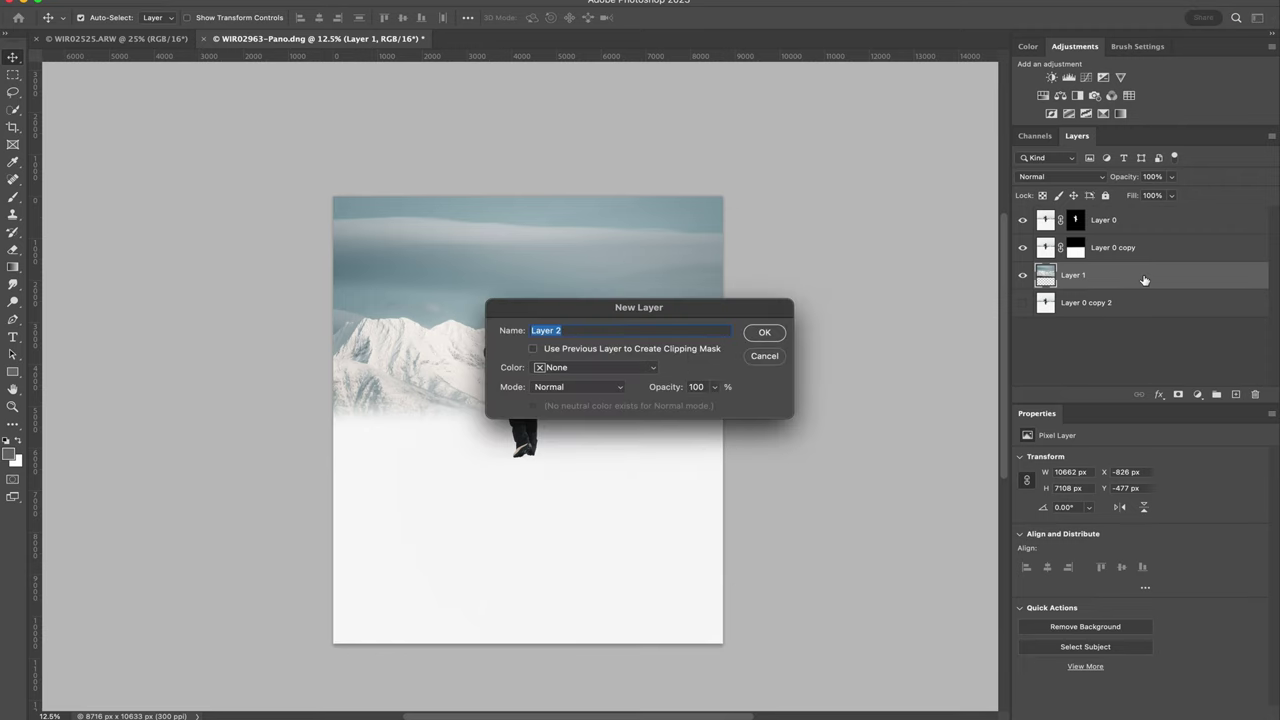
{"action": "left_click", "coordinate": [768, 333]}
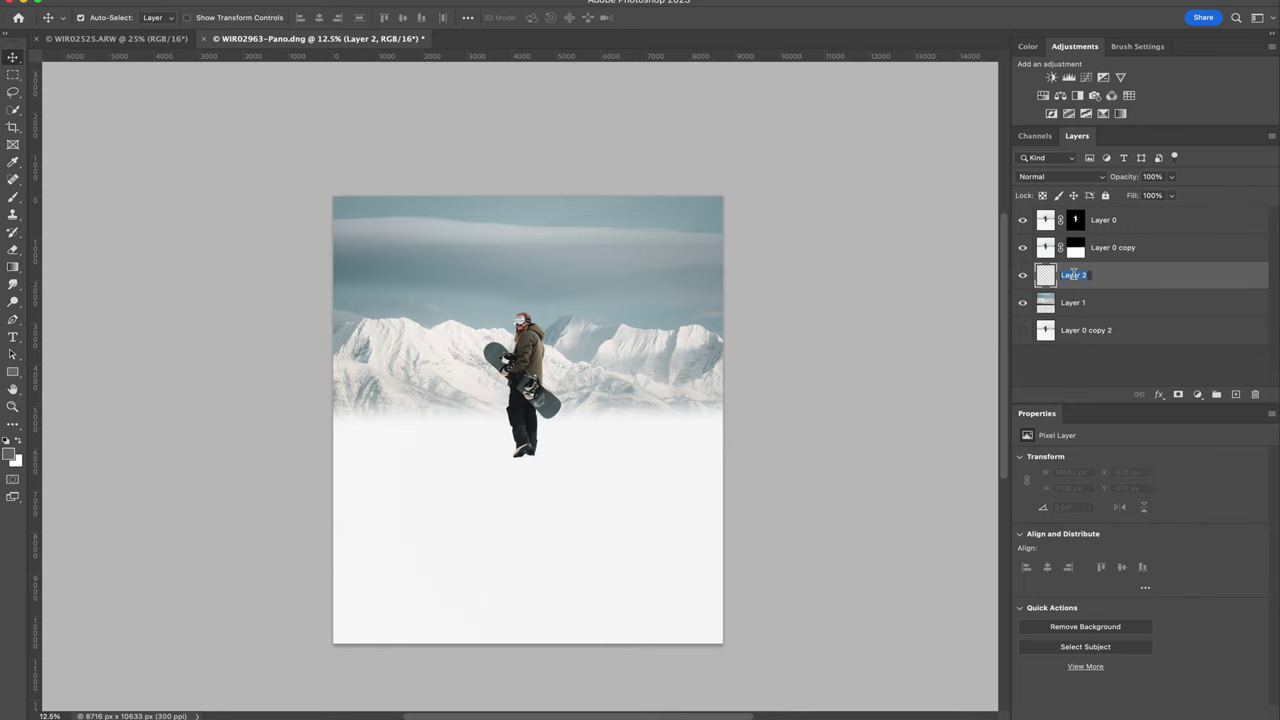
{"action": "type", "text": "Fog"}
{"action": "key", "text": "Return"}
Step: Choose the 2840 px textured fog brush for the Brush tool and enlarge it to 3920 px
{"action": "left_click", "coordinate": [14, 198]}
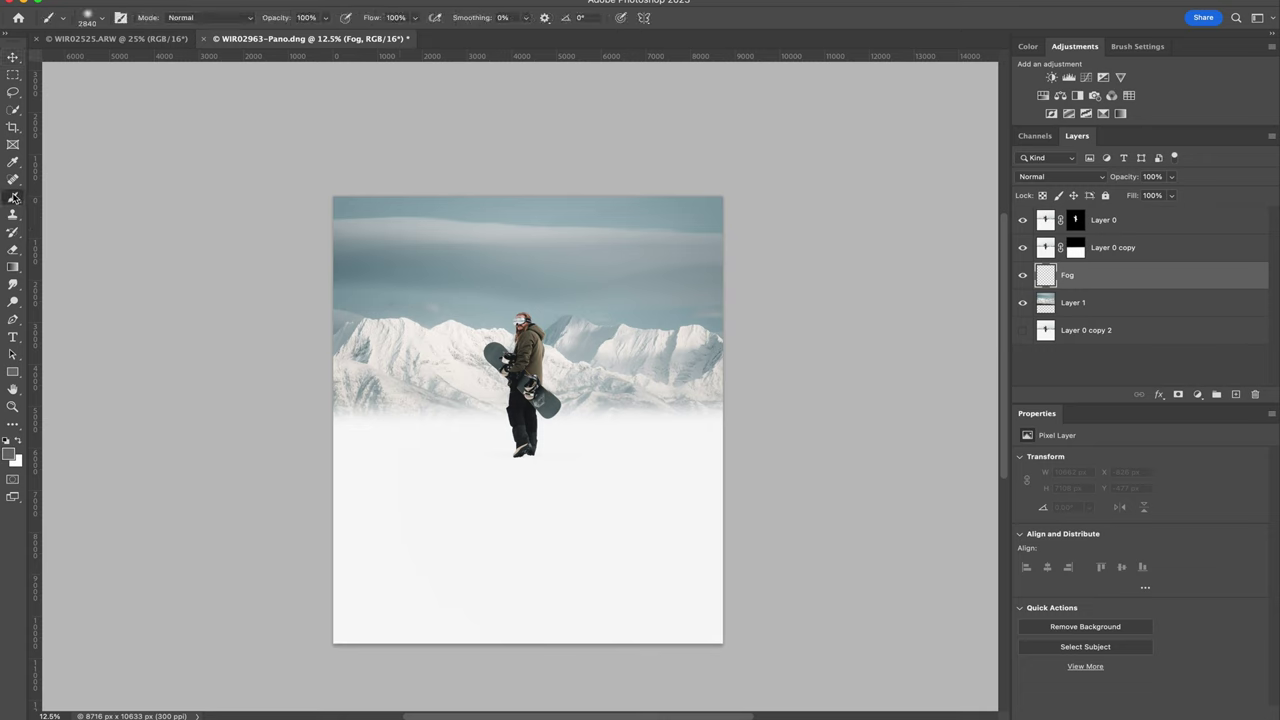
{"action": "left_click", "coordinate": [102, 20]}
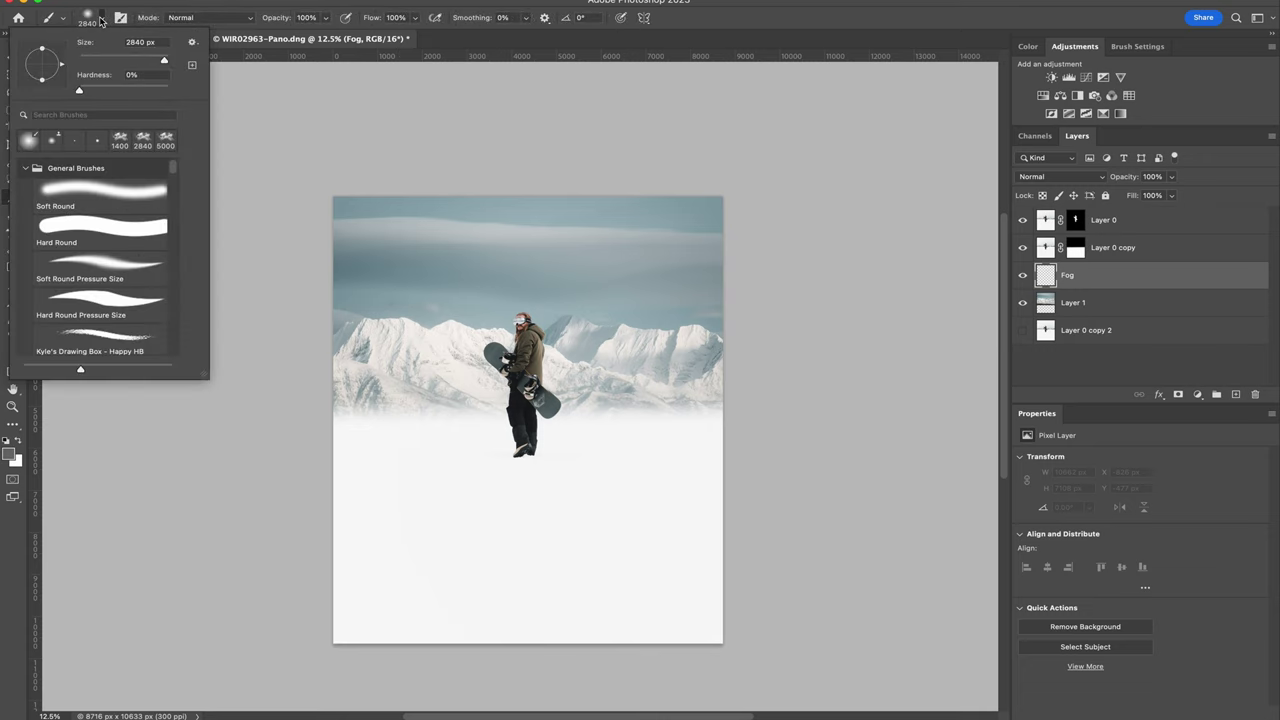
{"action": "left_click", "coordinate": [138, 145]}
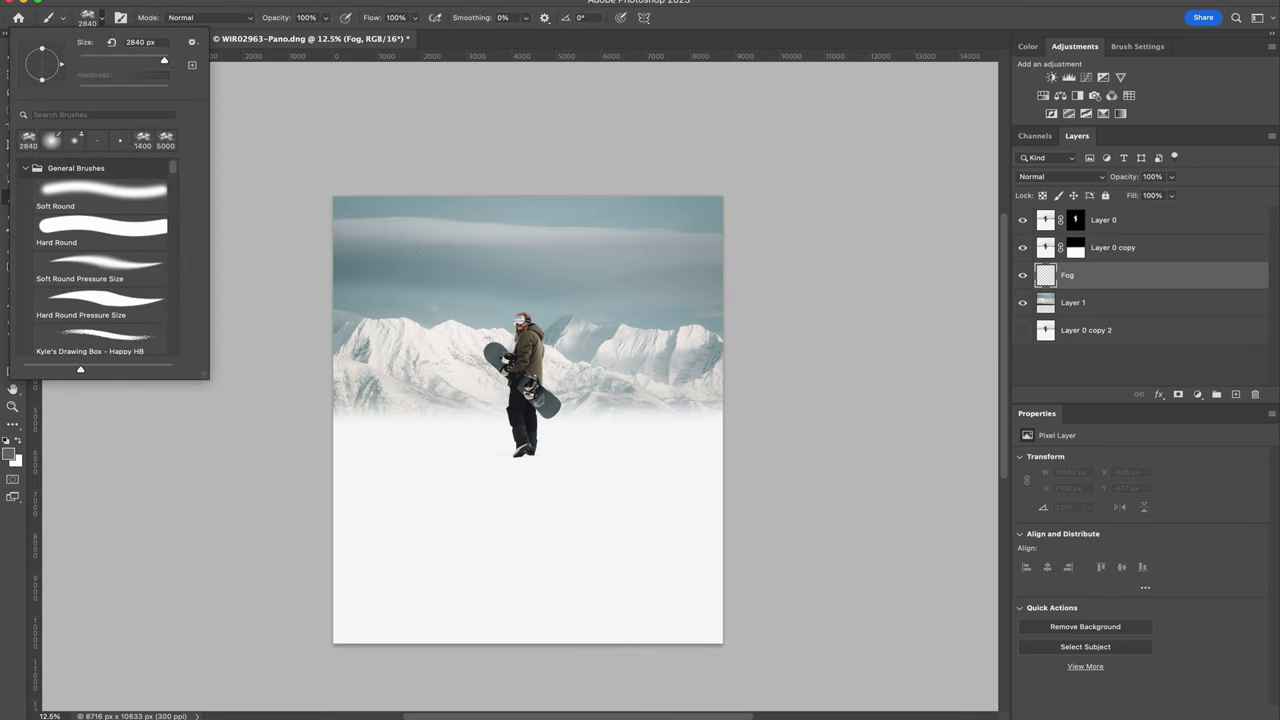
{"action": "left_click_drag", "start_coordinate": [163, 61], "coordinate": [167, 61]}
{"action": "key", "text": "Return"}
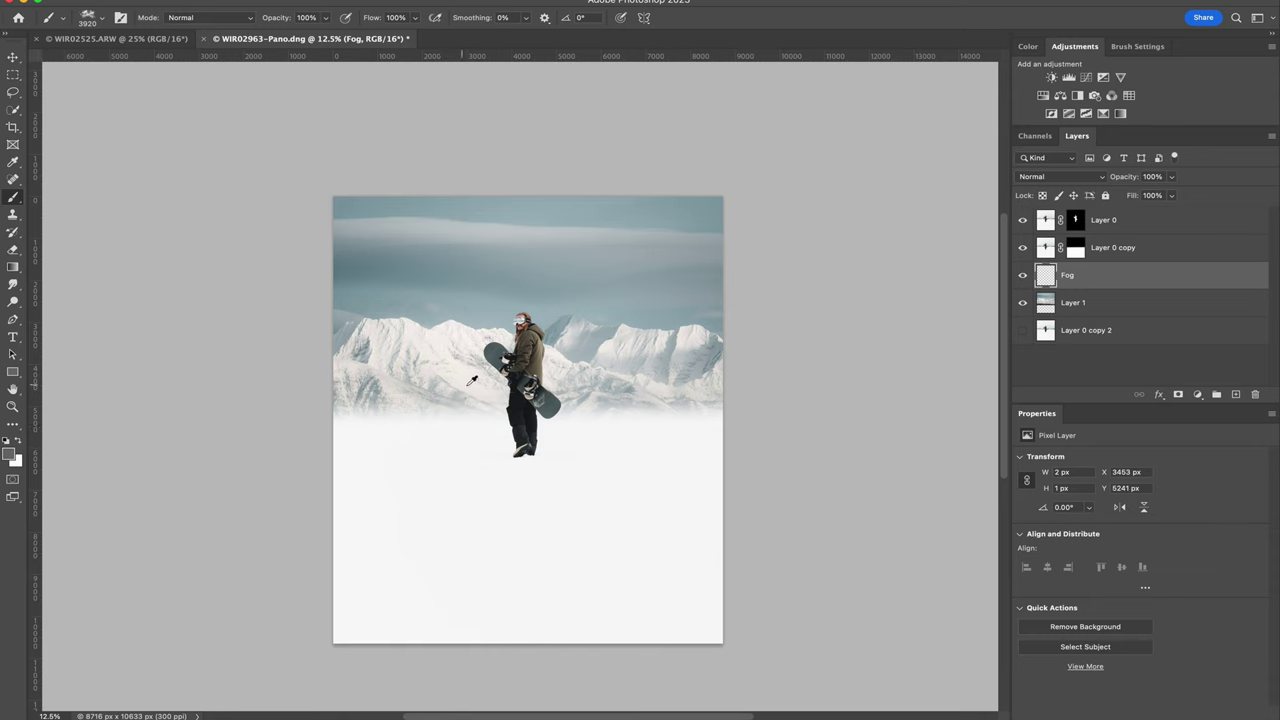
Step: Set the brush to 21% opacity and 25% flow, with an off-white colour sampled from the snow
{"action": "key", "text": "0"}
{"action": "key", "text": "8"}
{"action": "left_click", "coordinate": [415, 18]}
{"action": "mouse_move", "coordinate": [419, 35]}
{"action": "left_mouse_down"}
{"action": "mouse_move", "coordinate": [362, 36]}
{"action": "mouse_move", "coordinate": [419, 36]}
{"action": "left_mouse_up"}
{"action": "left_click", "coordinate": [363, 418]}
{"action": "left_click", "coordinate": [415, 18]}
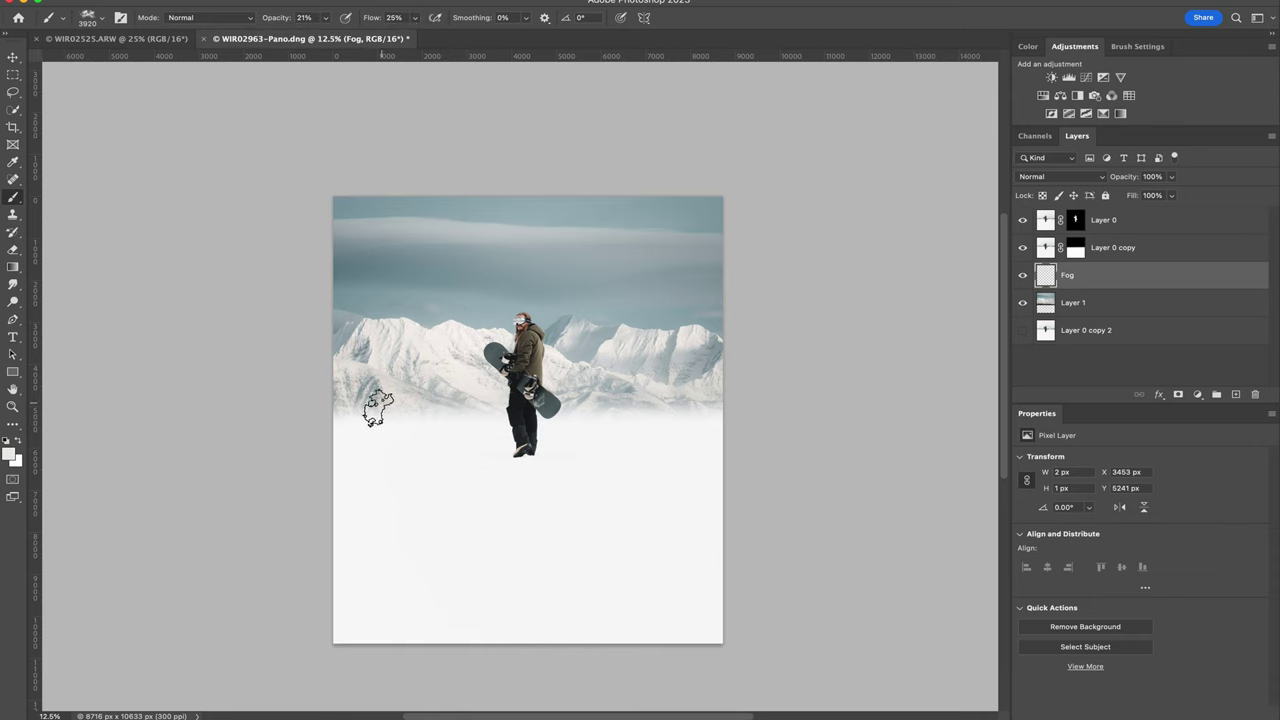
Step: Paint soft fog strokes on the Fog layer across the mountain base, the peaks and the sky
{"action": "left_click_drag", "start_coordinate": [389, 423], "coordinate": [749, 396]}
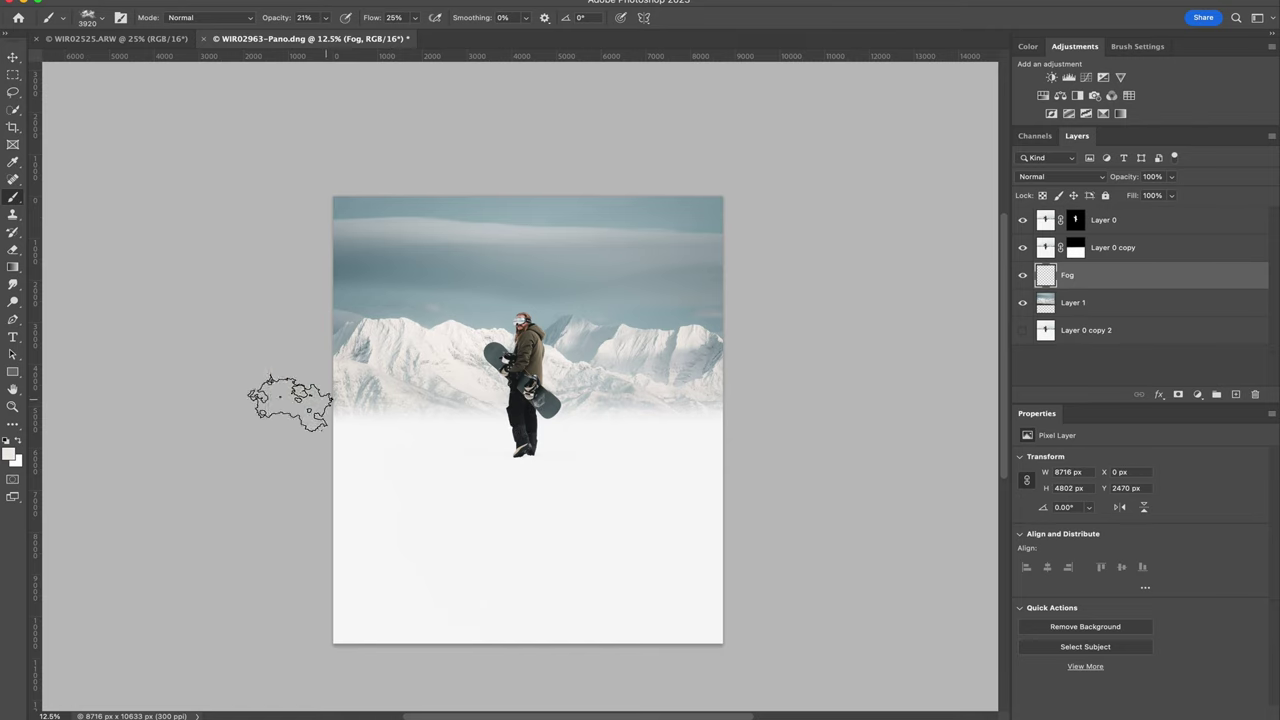
{"action": "left_click_drag", "start_coordinate": [300, 395], "coordinate": [558, 423]}
{"action": "left_click_drag", "start_coordinate": [333, 407], "coordinate": [759, 403]}
{"action": "mouse_move", "coordinate": [431, 426]}
{"action": "left_mouse_down"}
{"action": "mouse_move", "coordinate": [403, 414]}
{"action": "mouse_move", "coordinate": [690, 392]}
{"action": "left_mouse_up"}
{"action": "mouse_move", "coordinate": [357, 395]}
{"action": "left_mouse_down"}
{"action": "mouse_move", "coordinate": [700, 405]}
{"action": "mouse_move", "coordinate": [349, 423]}
{"action": "mouse_move", "coordinate": [571, 400]}
{"action": "mouse_move", "coordinate": [671, 409]}
{"action": "mouse_move", "coordinate": [422, 400]}
{"action": "mouse_move", "coordinate": [547, 379]}
{"action": "mouse_move", "coordinate": [632, 398]}
{"action": "mouse_move", "coordinate": [498, 416]}
{"action": "mouse_move", "coordinate": [347, 389]}
{"action": "left_mouse_up"}
{"action": "left_click", "coordinate": [441, 424], "text": "alt"}
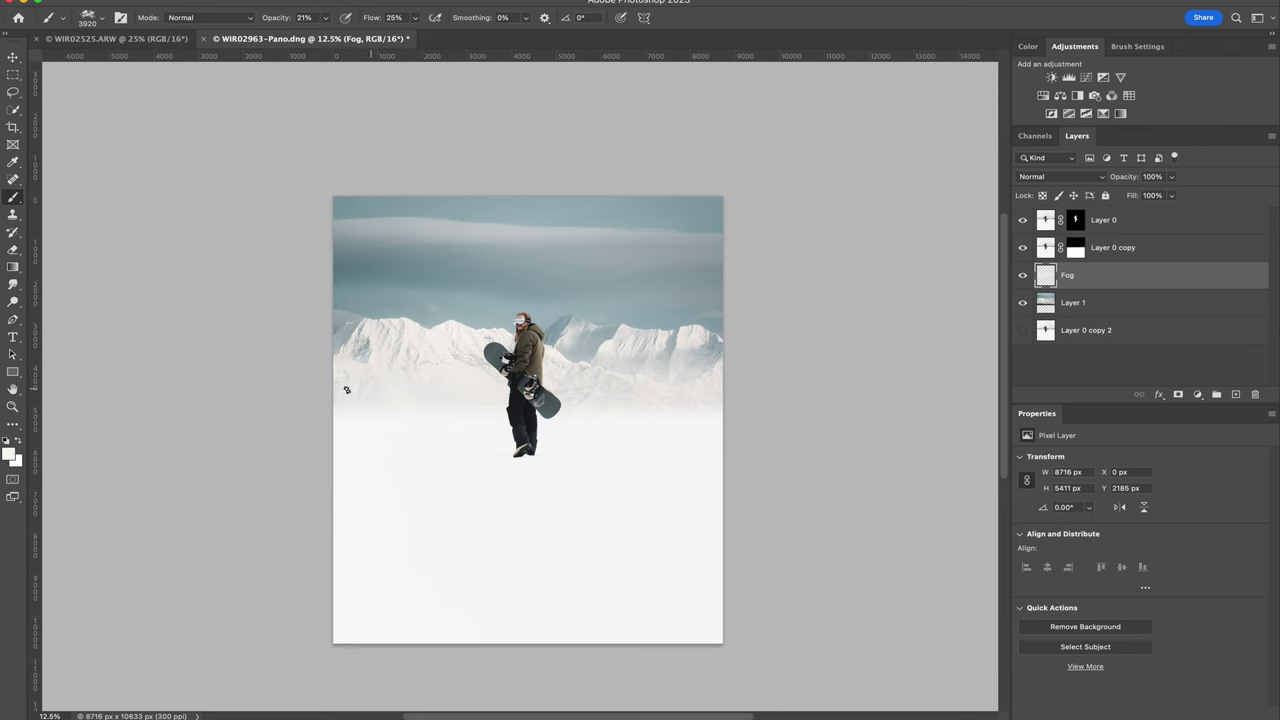
{"action": "mouse_move", "coordinate": [745, 361]}
{"action": "left_mouse_down"}
{"action": "mouse_move", "coordinate": [309, 360]}
{"action": "mouse_move", "coordinate": [629, 386]}
{"action": "mouse_move", "coordinate": [314, 377]}
{"action": "mouse_move", "coordinate": [315, 345]}
{"action": "mouse_move", "coordinate": [513, 350]}
{"action": "left_mouse_up"}
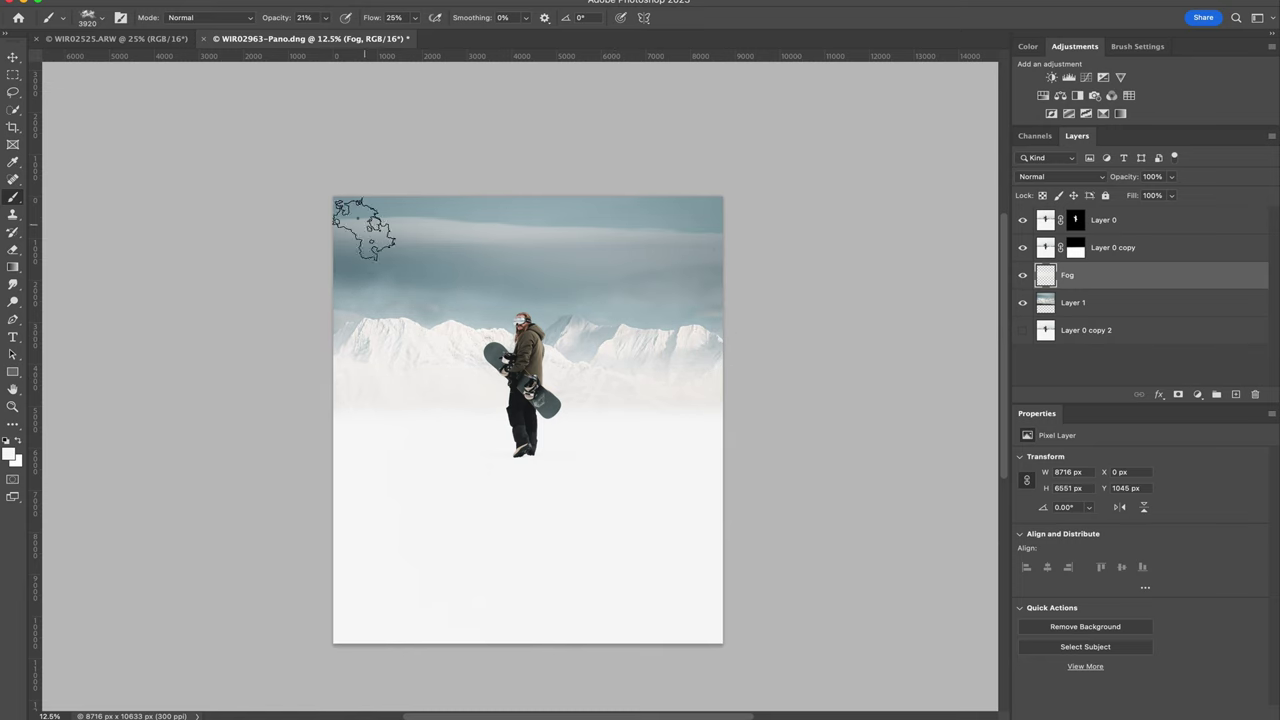
{"action": "mouse_move", "coordinate": [364, 225]}
{"action": "left_mouse_down"}
{"action": "mouse_move", "coordinate": [517, 234]}
{"action": "mouse_move", "coordinate": [722, 222]}
{"action": "left_mouse_up"}
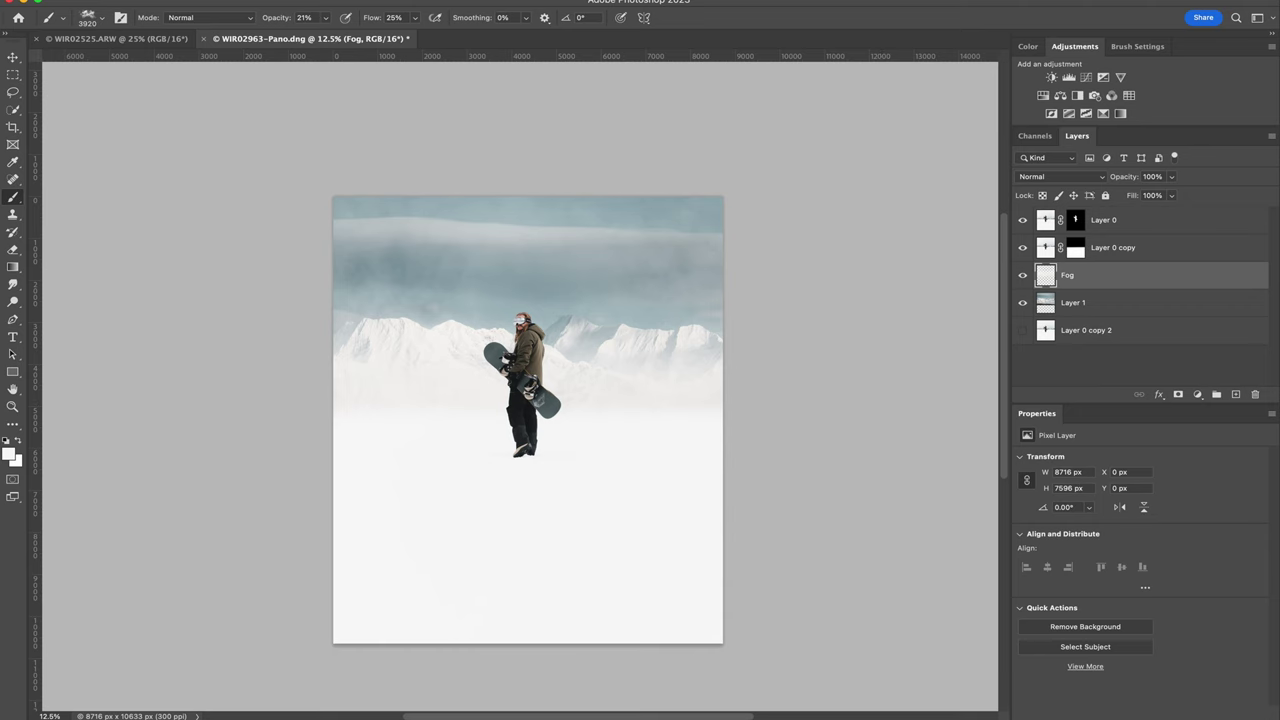
Step: Add a gradient fill layer named Gradient Fill 1 above Fog and set its style to Reflected
{"action": "left_click", "coordinate": [211, 1]}
{"action": "mouse_move", "coordinate": [264, 144]}
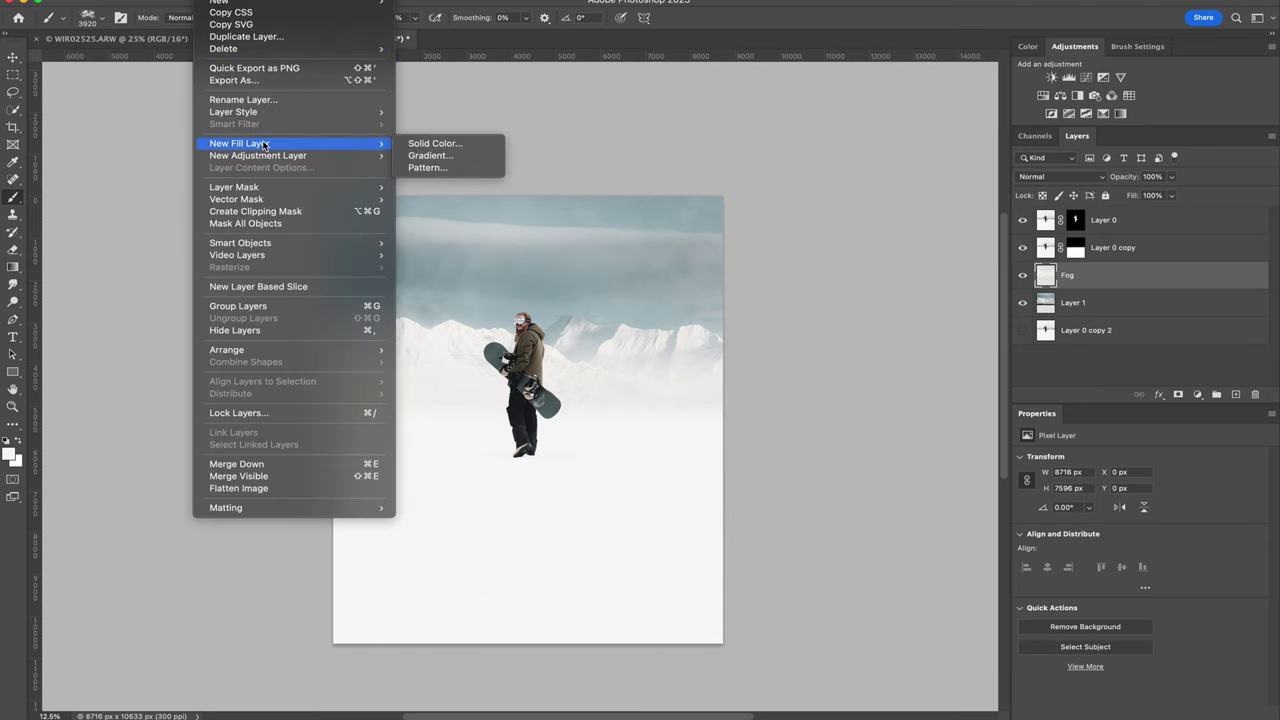
{"action": "left_click", "coordinate": [444, 156]}
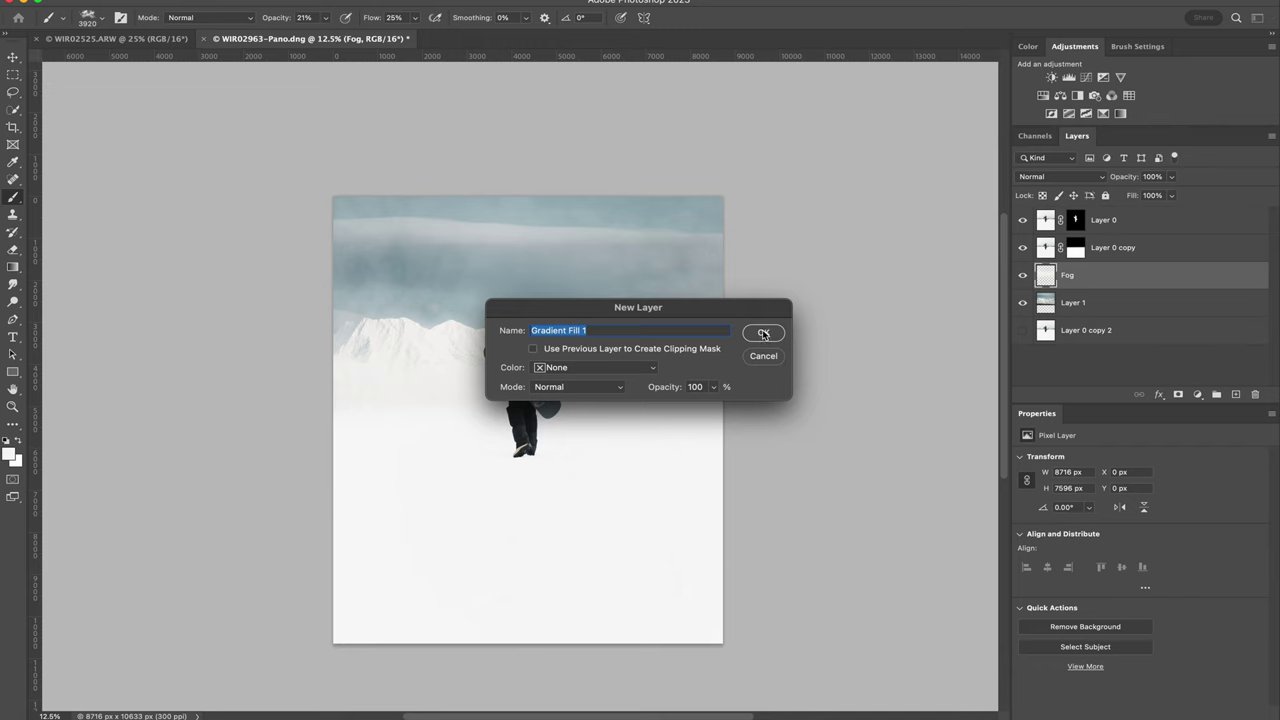
{"action": "left_click", "coordinate": [763, 333]}
{"action": "left_click", "coordinate": [1005, 319]}
{"action": "left_click", "coordinate": [1003, 344]}
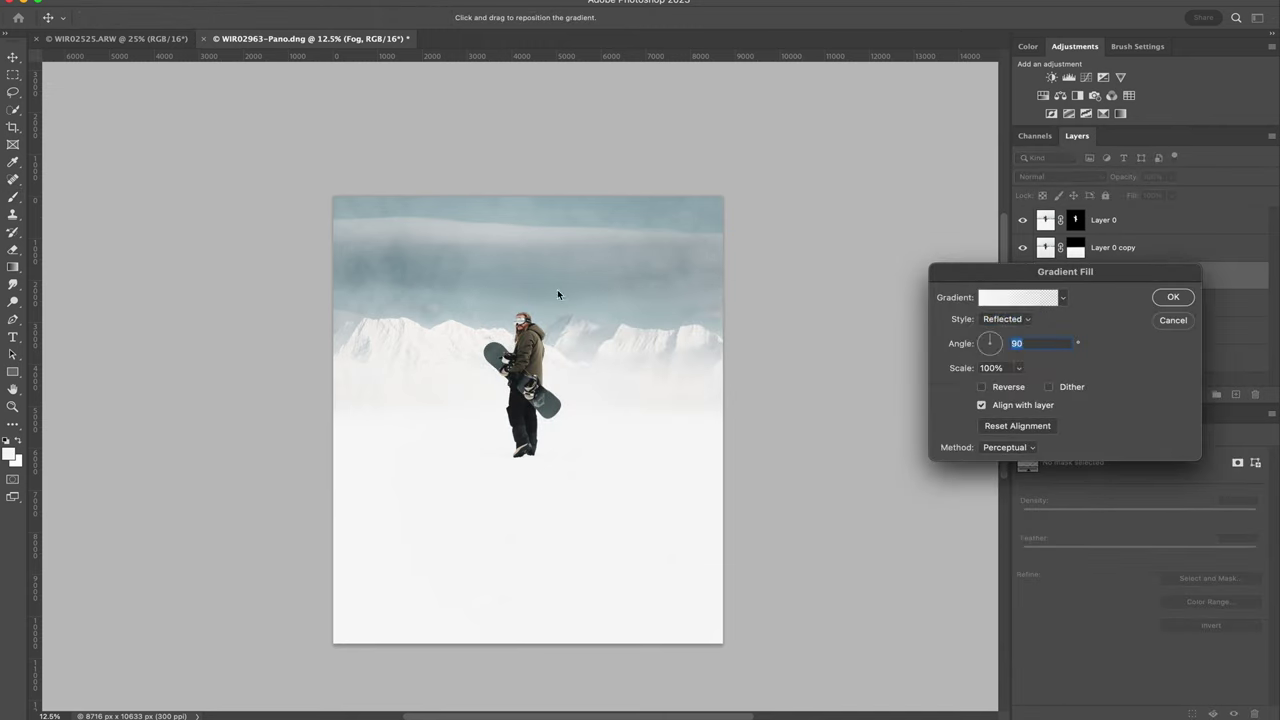
Step: Position the reflected gradient over the base of the mountains, scale it to 33% and apply it
{"action": "left_click_drag", "start_coordinate": [557, 294], "coordinate": [621, 402]}
{"action": "mouse_move", "coordinate": [963, 370]}
{"action": "left_mouse_down"}
{"action": "mouse_move", "coordinate": [906, 371]}
{"action": "mouse_move", "coordinate": [949, 374]}
{"action": "left_mouse_up"}
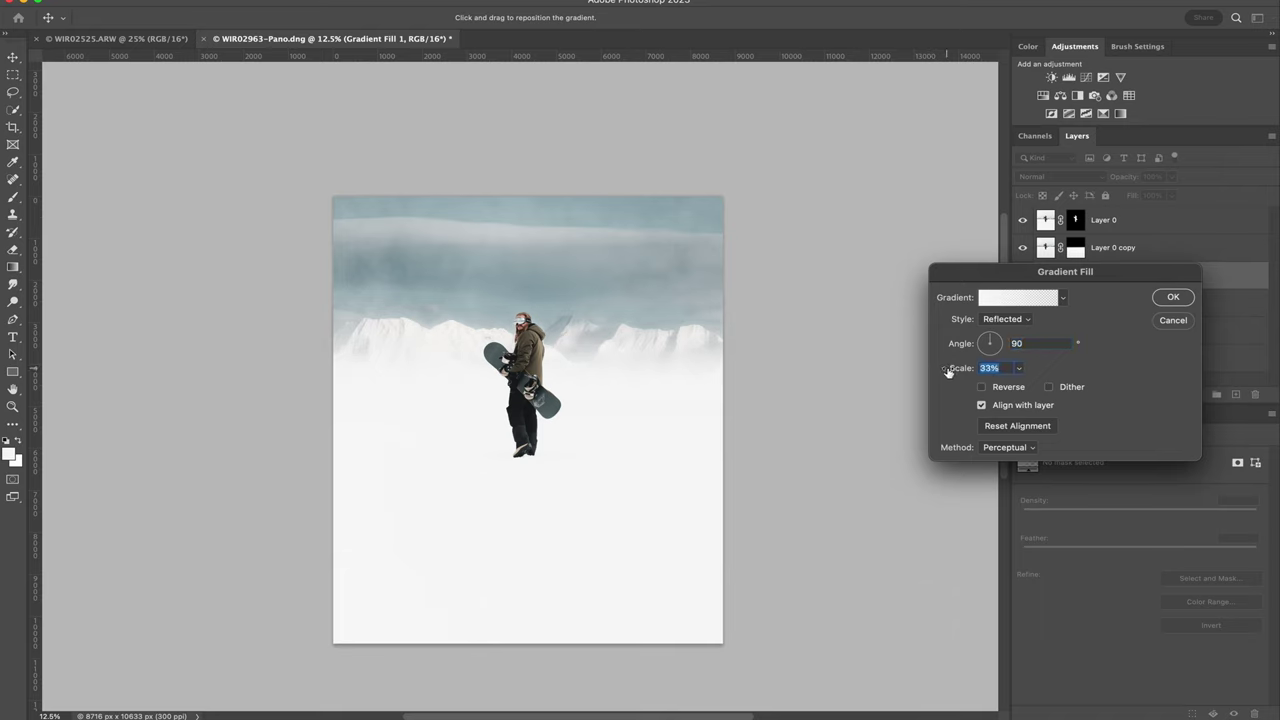
{"action": "mouse_move", "coordinate": [634, 354]}
{"action": "left_mouse_down"}
{"action": "mouse_move", "coordinate": [646, 300]}
{"action": "mouse_move", "coordinate": [649, 364]}
{"action": "left_mouse_up"}
{"action": "left_click", "coordinate": [1174, 297]}
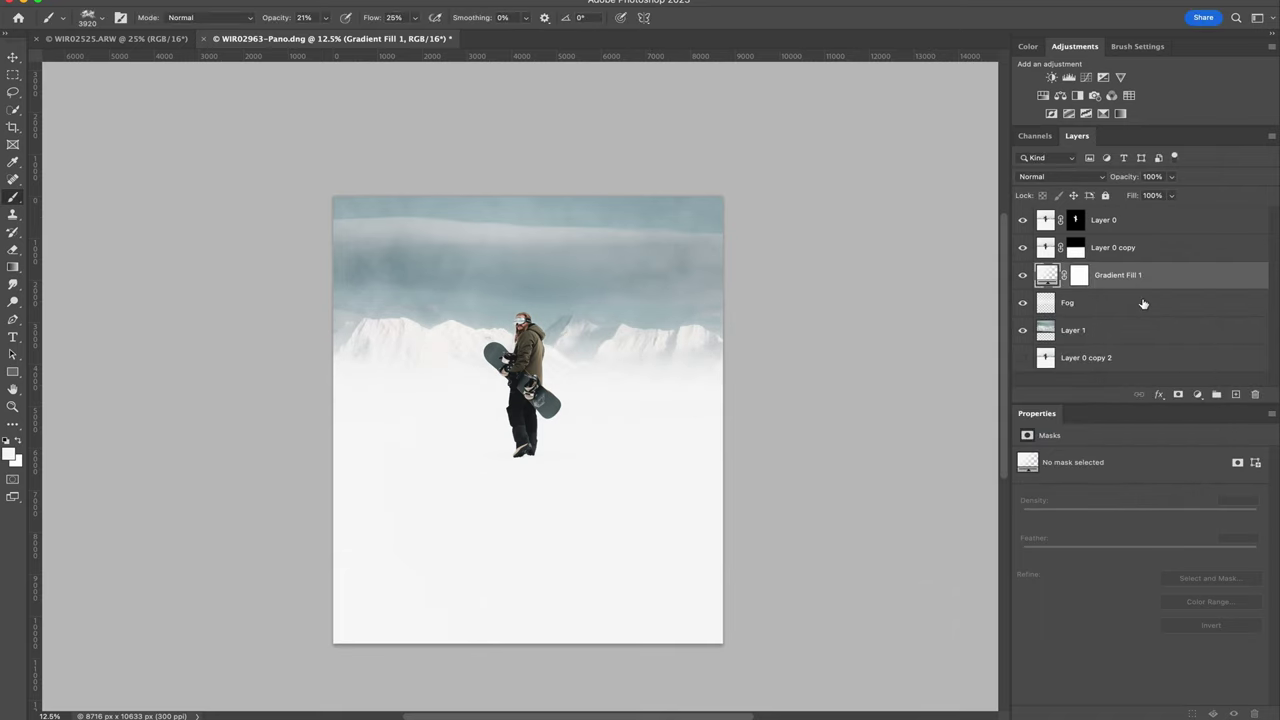
Step: Add a Curves adjustment above Layer 1, raising the highlights and placing a shadow point at input 60, output 60
{"action": "left_click", "coordinate": [1138, 333]}
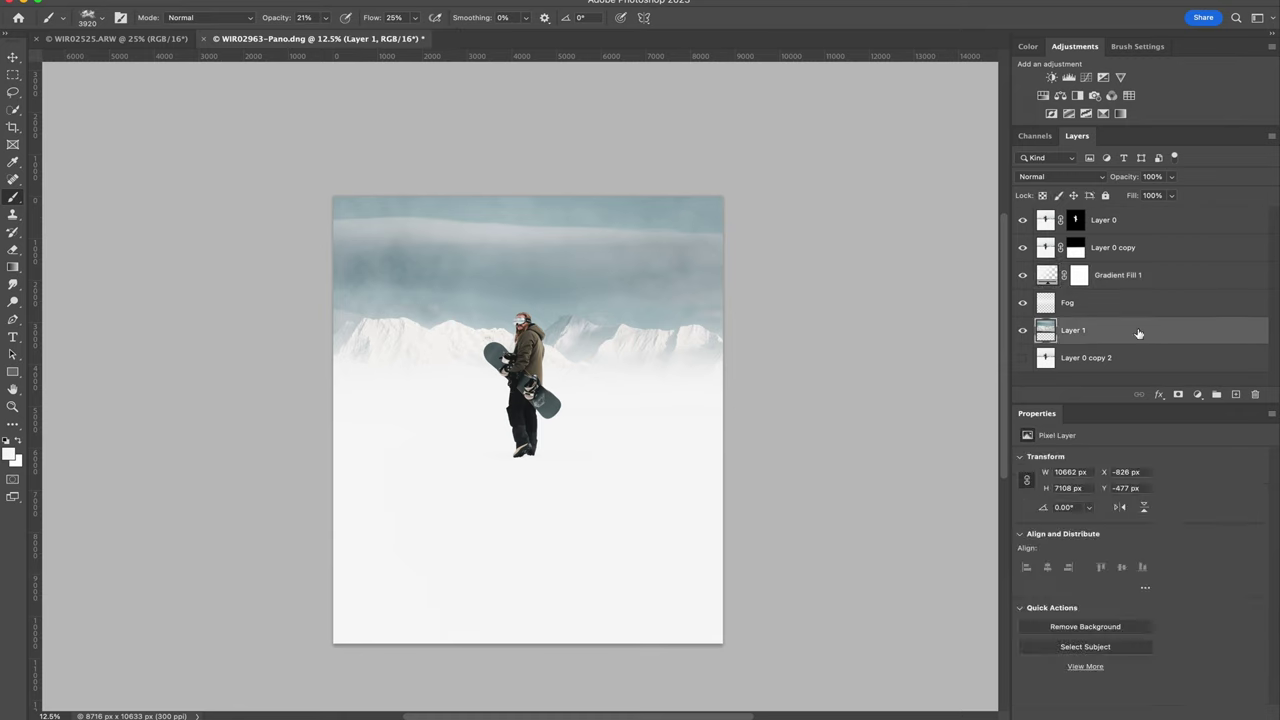
{"action": "left_click", "coordinate": [1086, 77]}
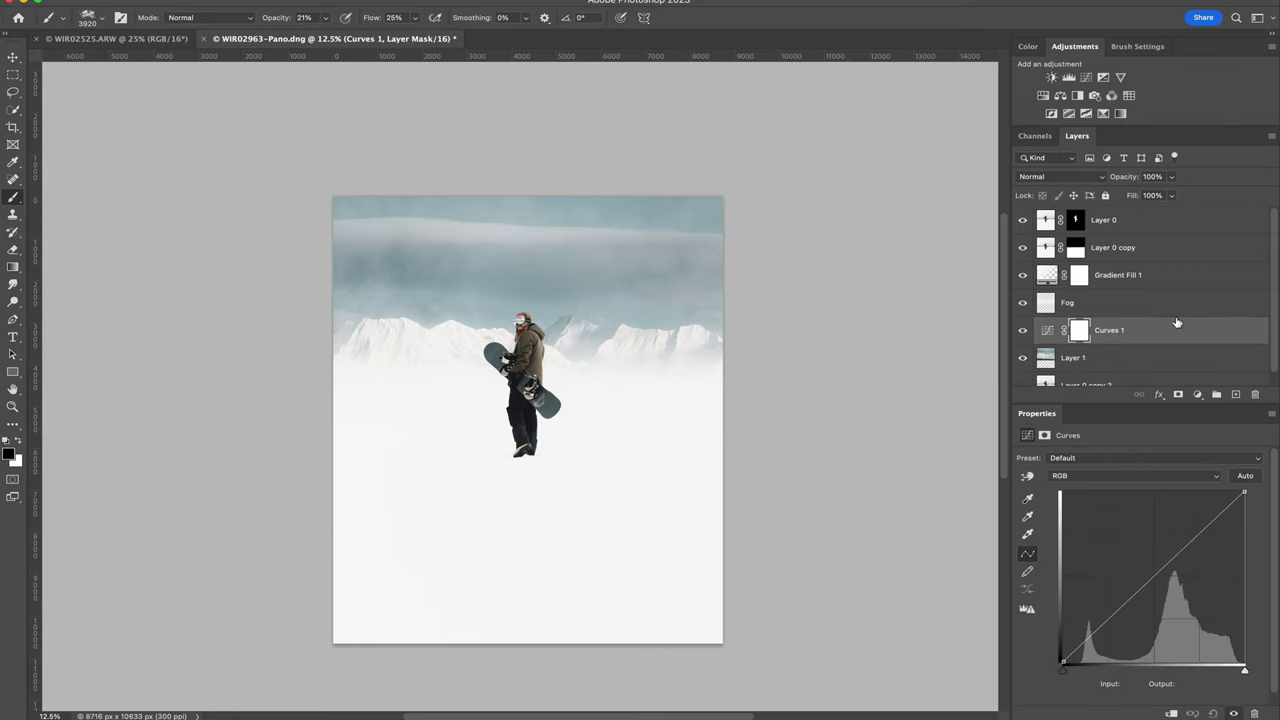
{"action": "mouse_move", "coordinate": [1210, 530]}
{"action": "left_mouse_down"}
{"action": "mouse_move", "coordinate": [1190, 508]}
{"action": "mouse_move", "coordinate": [1197, 518]}
{"action": "left_mouse_up"}
{"action": "left_click_drag", "start_coordinate": [1126, 586], "coordinate": [1105, 622]}
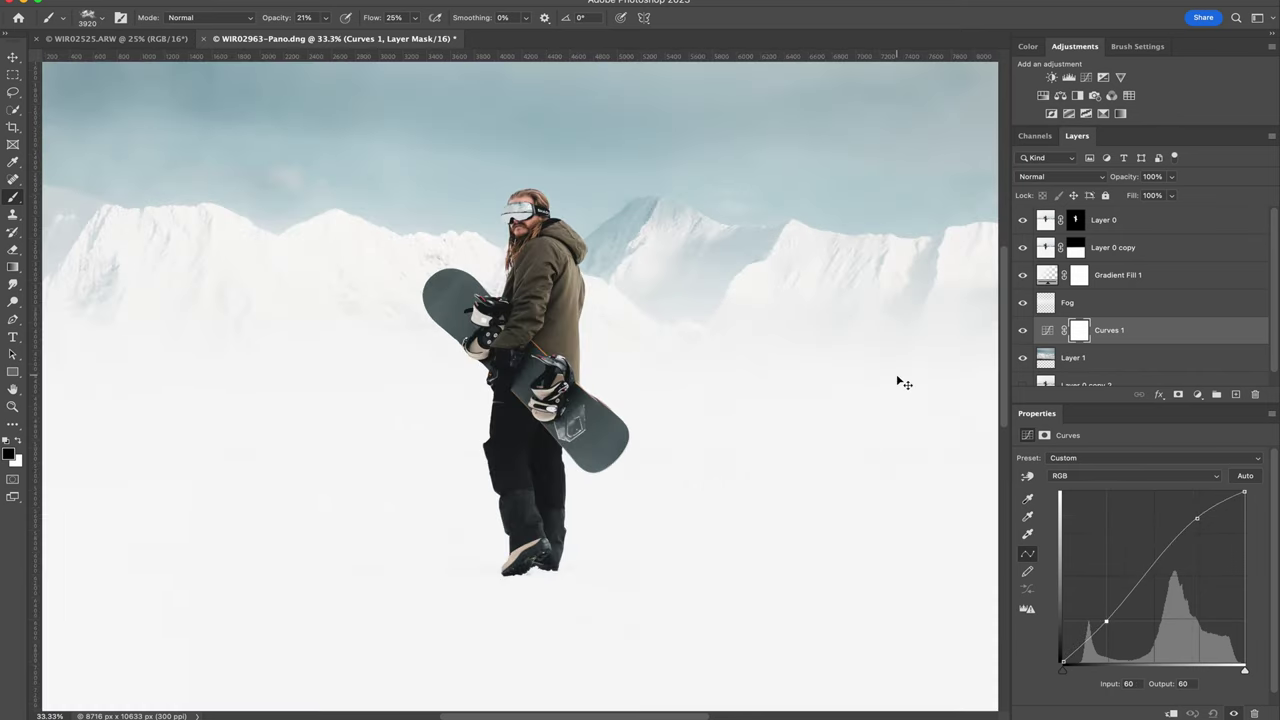
Step: Scale the mountain photo on Layer 1 up to 152.61% and place its peaks behind the snowboarder
{"action": "left_click", "coordinate": [1123, 350]}
{"action": "key", "text": "ctrl+t"}
{"action": "left_click_drag", "start_coordinate": [773, 327], "coordinate": [948, 270]}
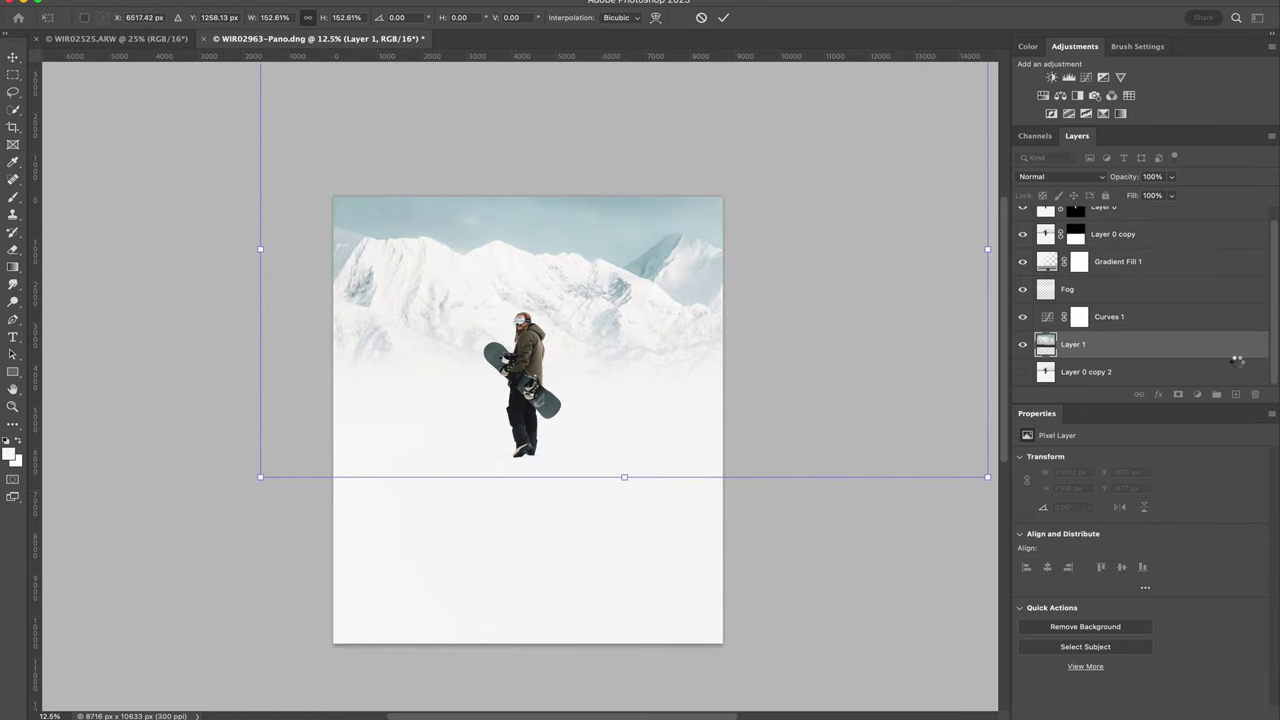
{"action": "key", "text": "Return"}
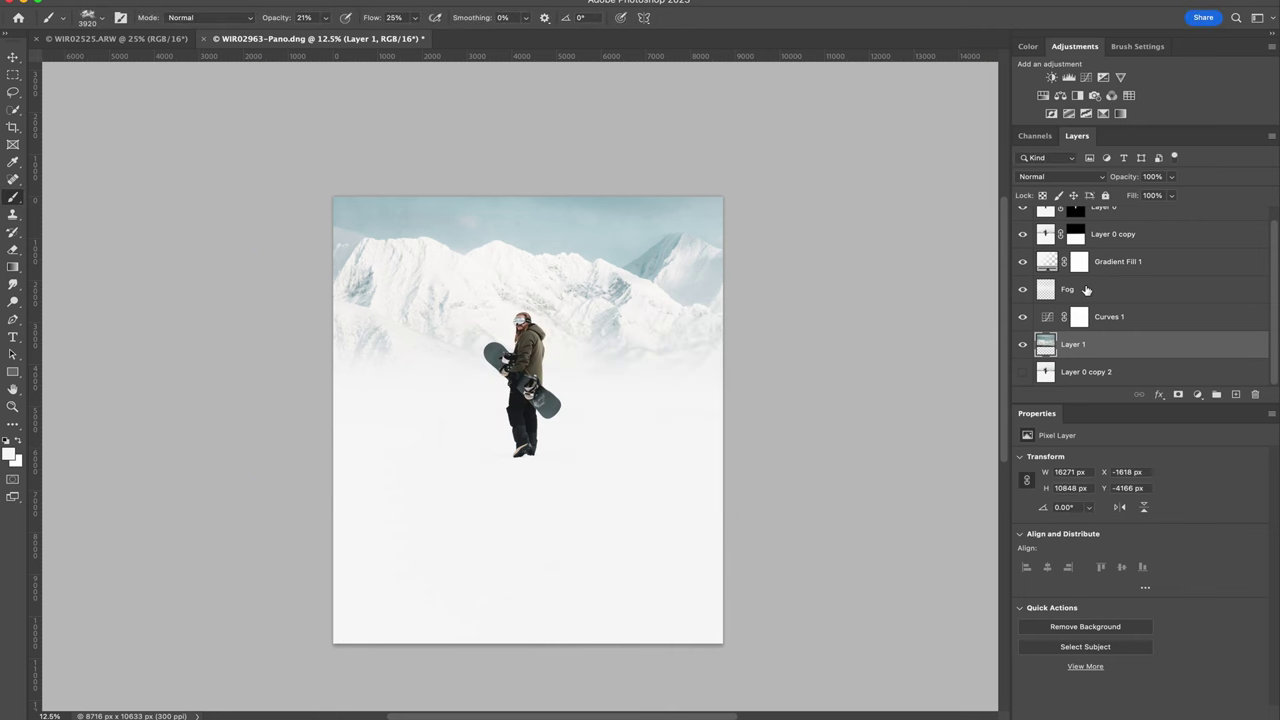
{"action": "key", "text": "b"}
Step: Switch to Lightroom Classic and reshape the tone curve of WIR02472.ARW, raising its white point and lowering its black point
{"action": "key", "text": "super+Tab"}
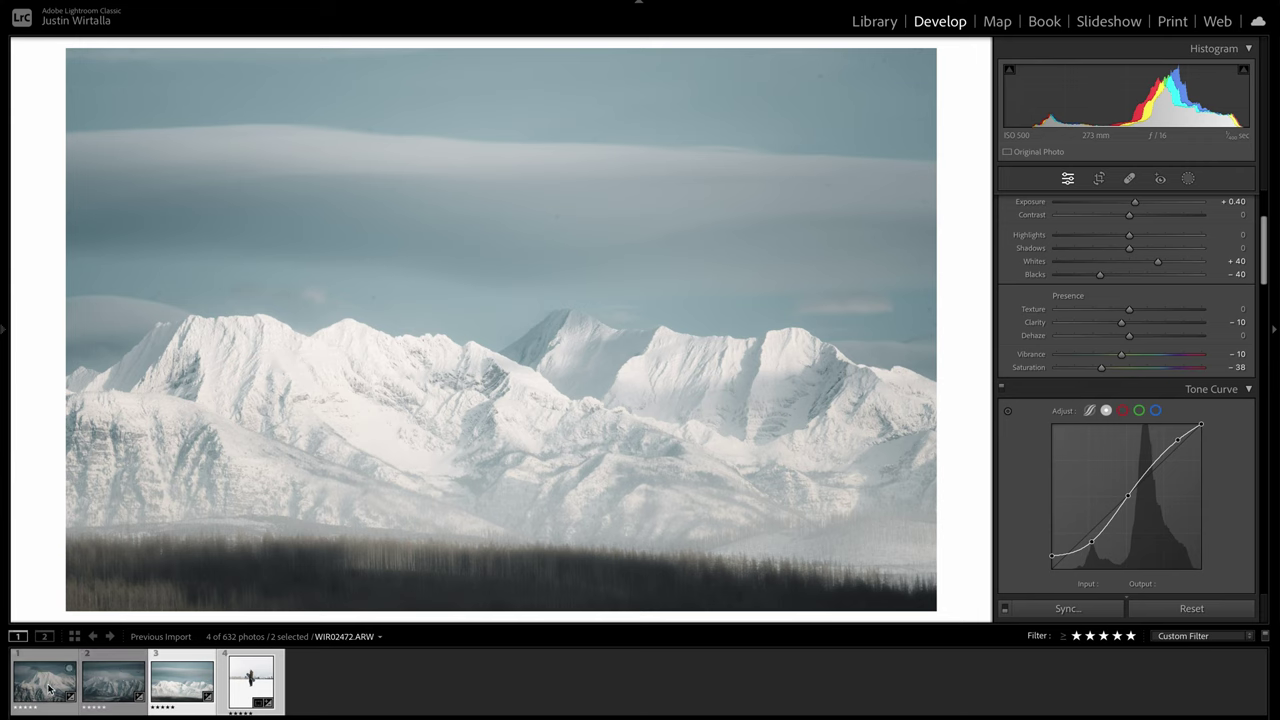
{"action": "left_click", "coordinate": [48, 688]}
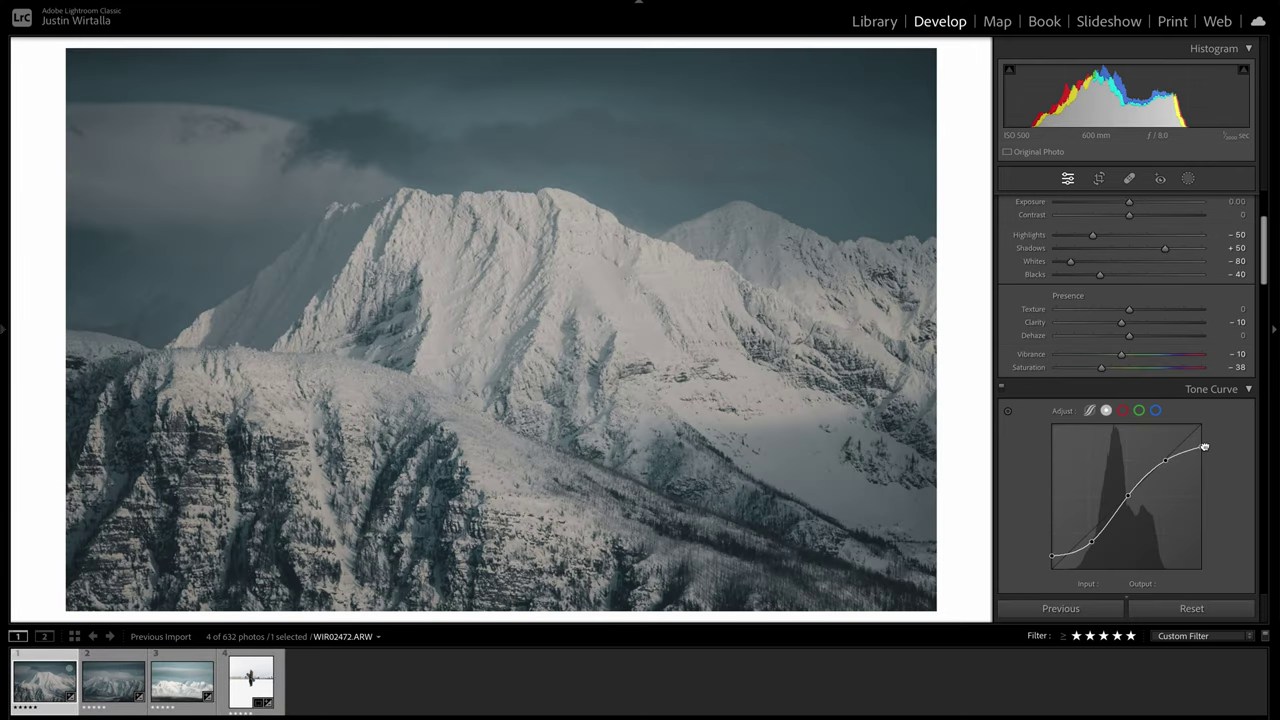
{"action": "scroll", "coordinate": [1205, 447], "scroll_direction": "down", "scroll_amount": 1}
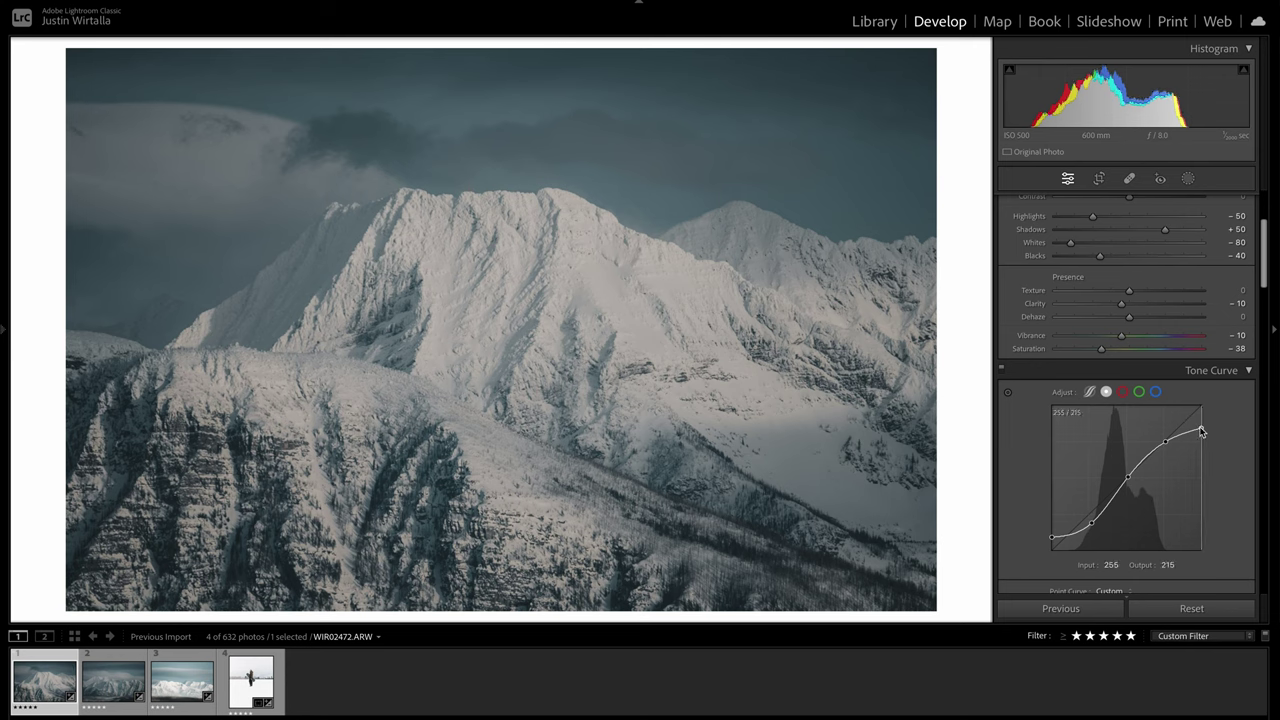
{"action": "left_click_drag", "start_coordinate": [1201, 428], "coordinate": [1169, 421]}
{"action": "left_click_drag", "start_coordinate": [1052, 537], "coordinate": [1052, 550]}
{"action": "left_click_drag", "start_coordinate": [1092, 522], "coordinate": [1086, 521]}
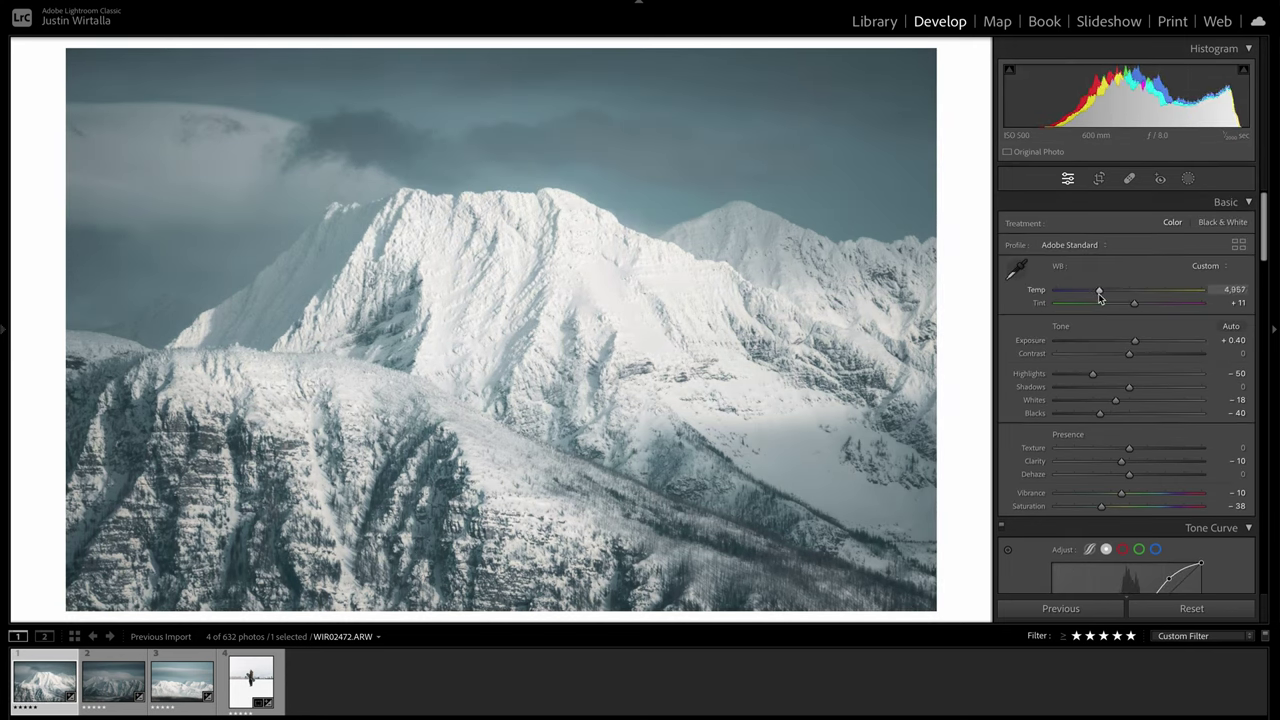
Step: Set the photo's temperature to 4,747, exposure to +0.30, highlights to -72, shadows to 0 and whites to 0
{"action": "left_click_drag", "start_coordinate": [1098, 293], "coordinate": [1095, 293]}
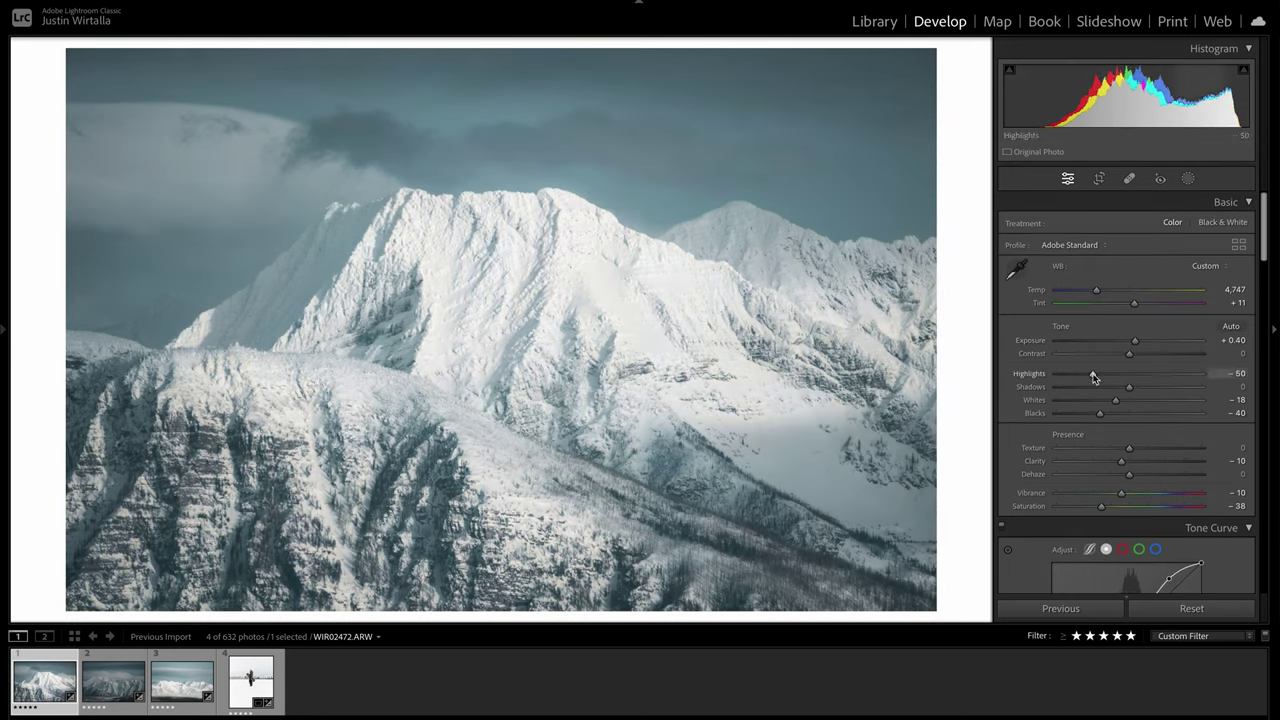
{"action": "left_click_drag", "start_coordinate": [1093, 374], "coordinate": [1077, 374]}
{"action": "left_click", "coordinate": [579, 195]}
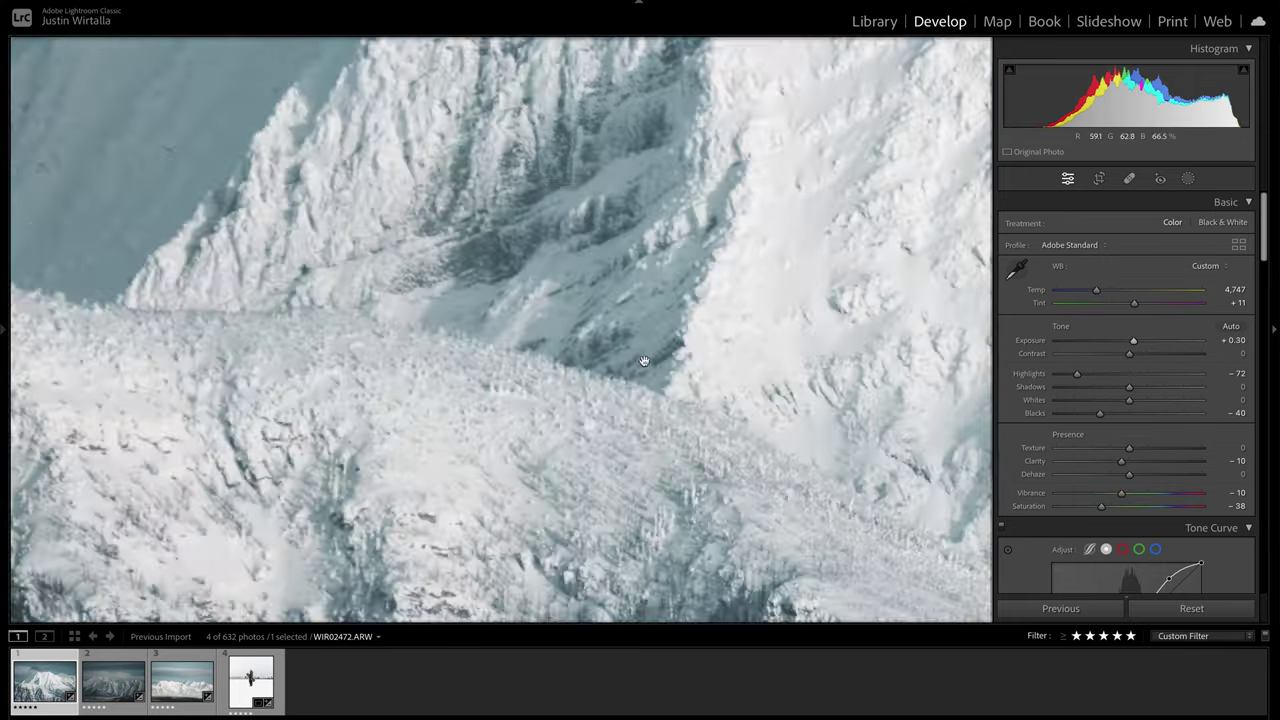
Step: Open WIR02472.ARW in Photoshop for editing and paste a copy of it above Layer 1 in WIR02963-Pano.dng
{"action": "right_click", "coordinate": [44, 680]}
{"action": "left_click", "coordinate": [103, 409]}
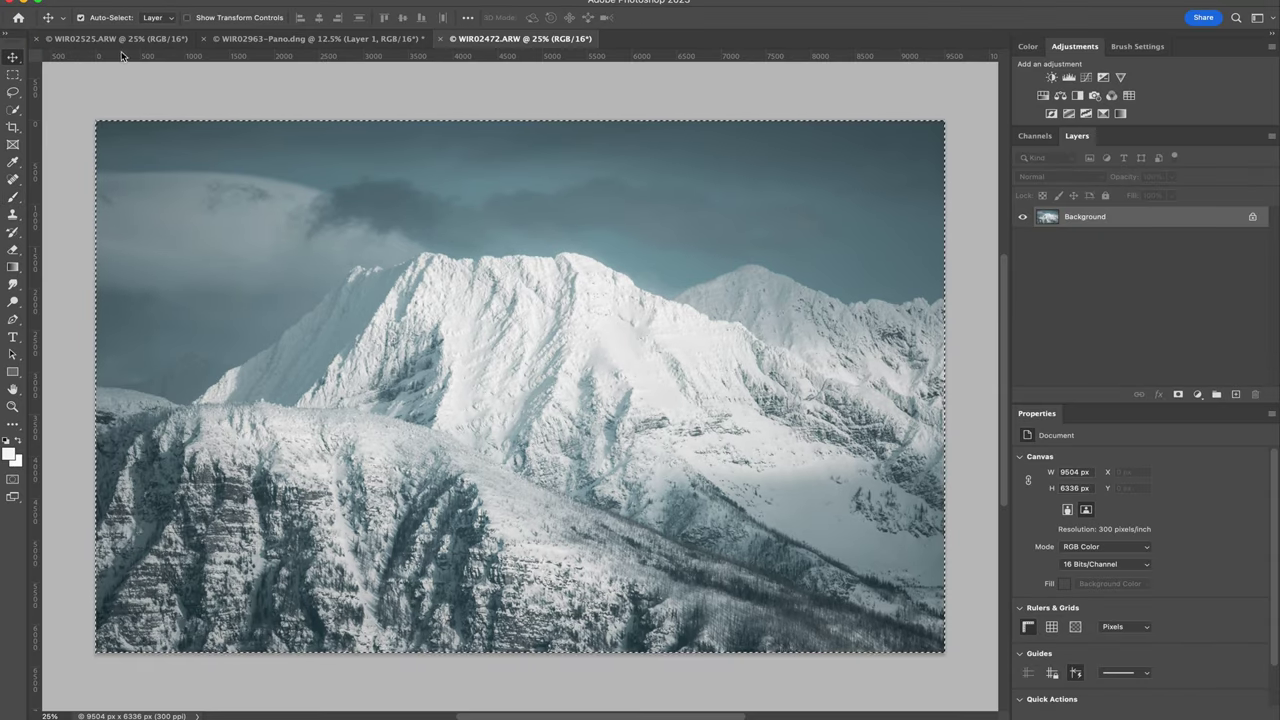
{"action": "left_click", "coordinate": [300, 39]}
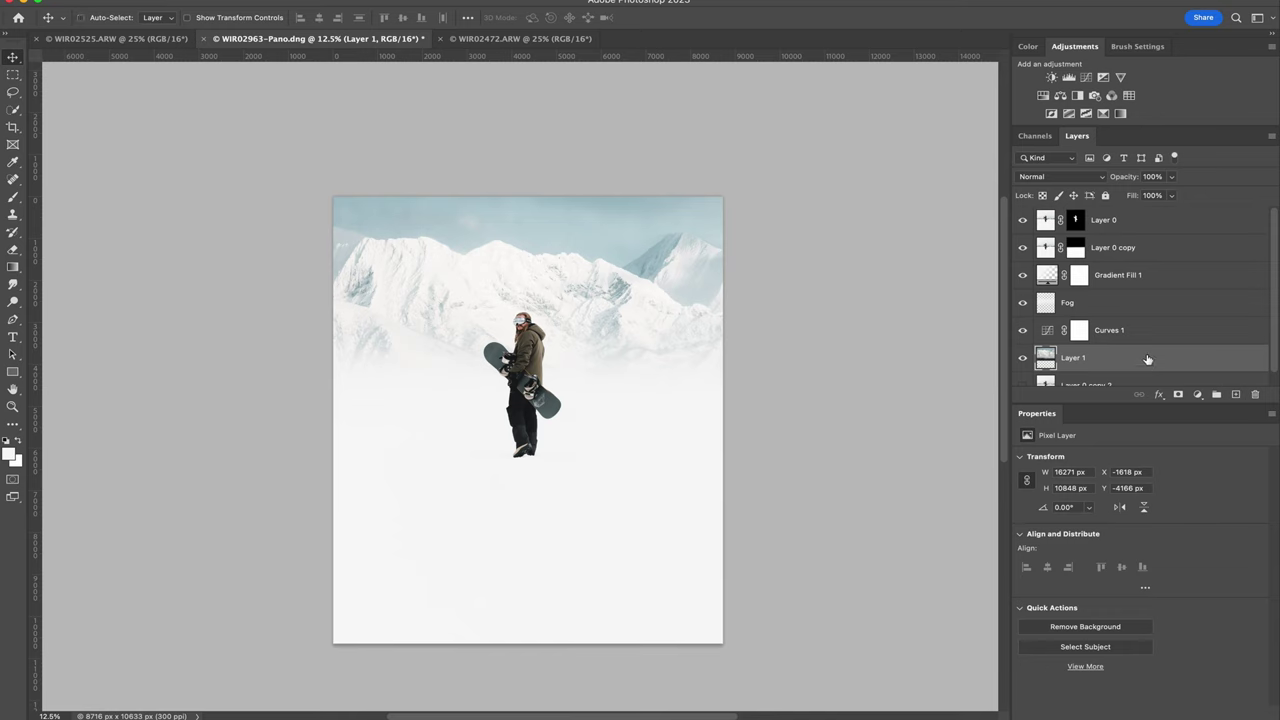
{"action": "key", "text": "ctrl+v"}
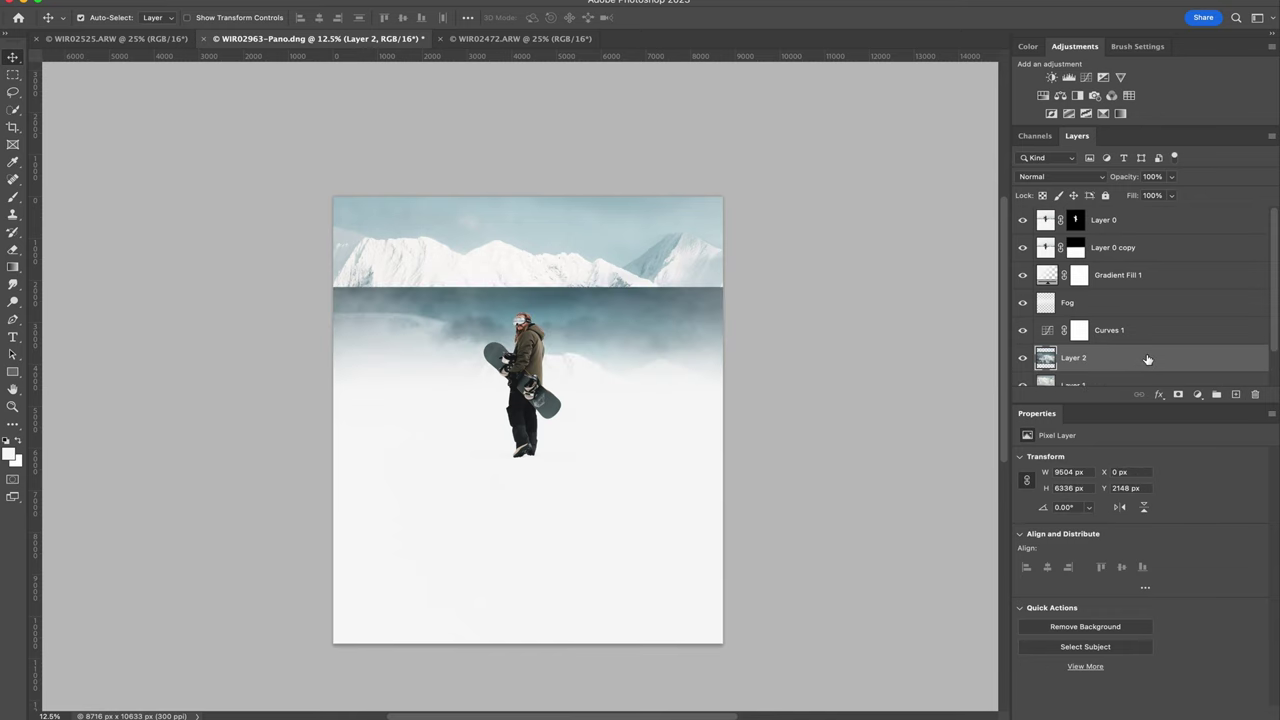
Step: Move Layer 2 up behind the snowboarder and scale it to 91.71% to match the canvas width
{"action": "left_click_drag", "start_coordinate": [611, 315], "coordinate": [614, 191]}
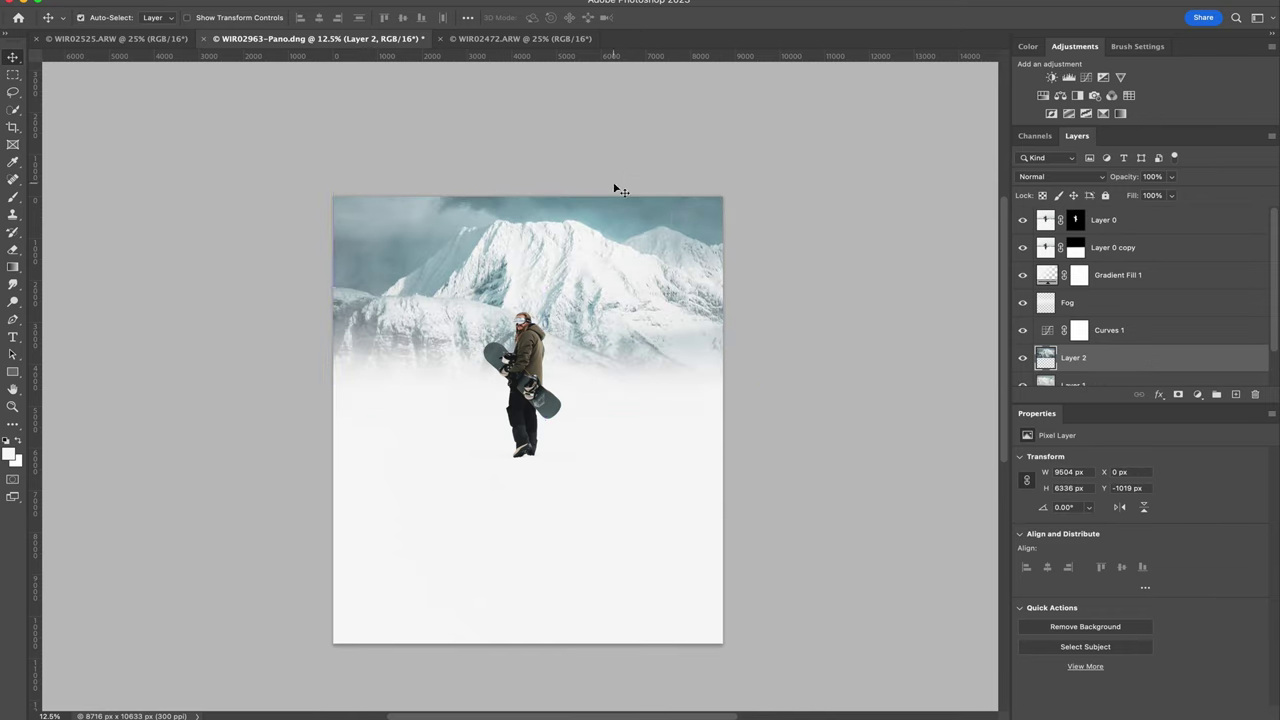
{"action": "key", "text": "ctrl+t"}
{"action": "left_click_drag", "start_coordinate": [757, 290], "coordinate": [724, 286]}
{"action": "mouse_move", "coordinate": [651, 317]}
{"action": "left_mouse_down"}
{"action": "mouse_move", "coordinate": [651, 301]}
{"action": "mouse_move", "coordinate": [651, 316]}
{"action": "left_mouse_up"}
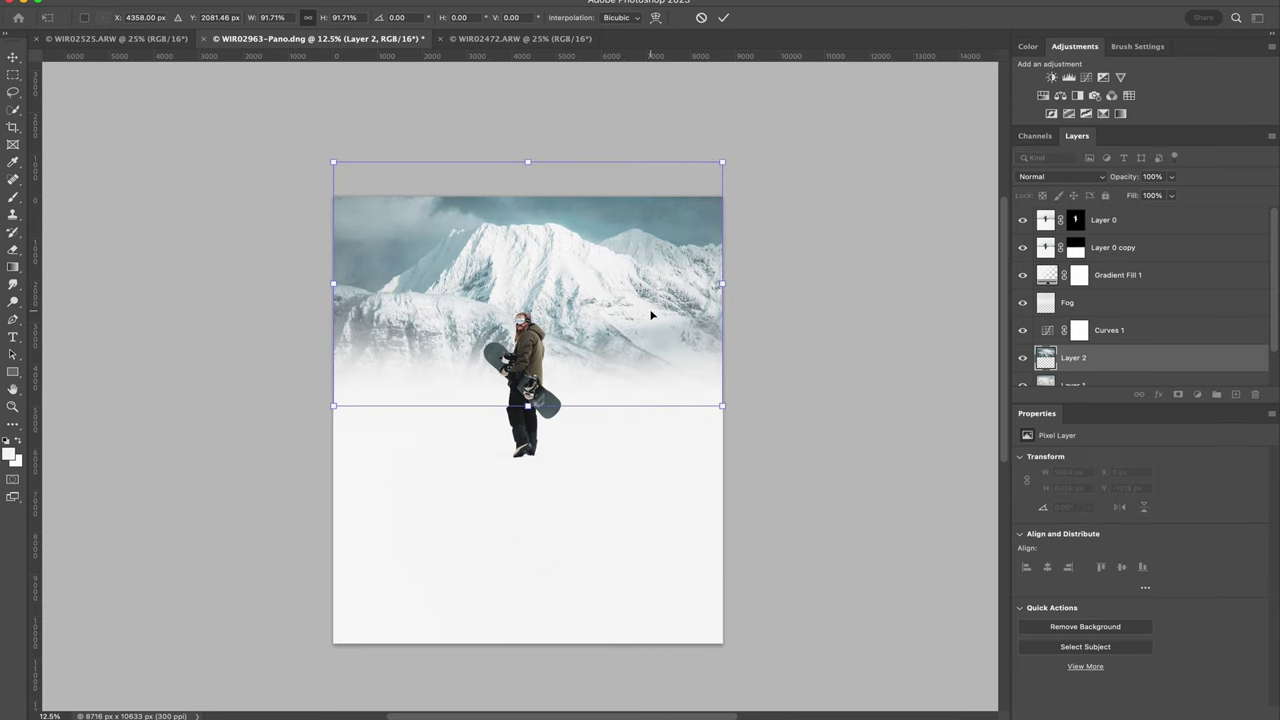
Step: Move Layer 0, Layer 0 copy, Gradient Fill 1, Fog and Layer 0 copy 2 down together by about 1700 px, and delete Fog
{"action": "left_click", "coordinate": [1170, 225]}
{"action": "left_click", "coordinate": [1167, 251], "text": "super"}
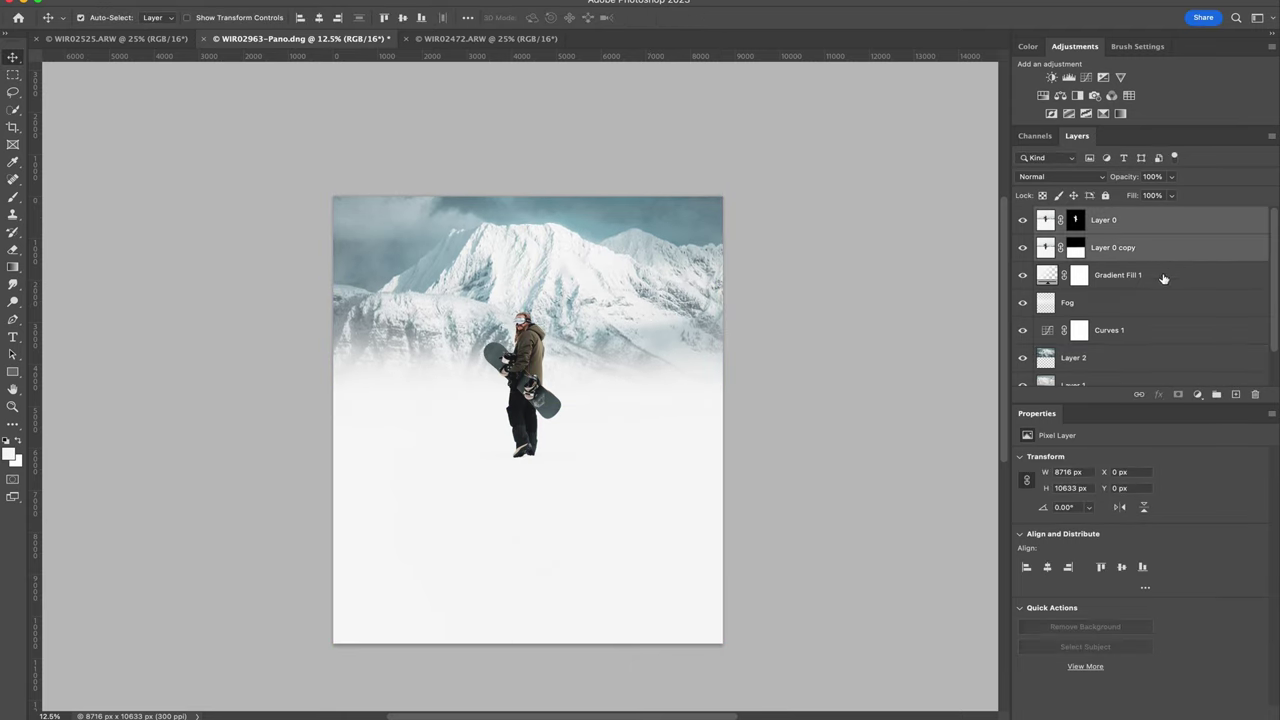
{"action": "left_click", "coordinate": [1163, 276], "text": "super"}
{"action": "left_click", "coordinate": [1161, 301], "text": "super"}
{"action": "scroll", "coordinate": [1161, 303], "scroll_direction": "down", "scroll_amount": 2}
{"action": "left_click", "coordinate": [1163, 372], "text": "super"}
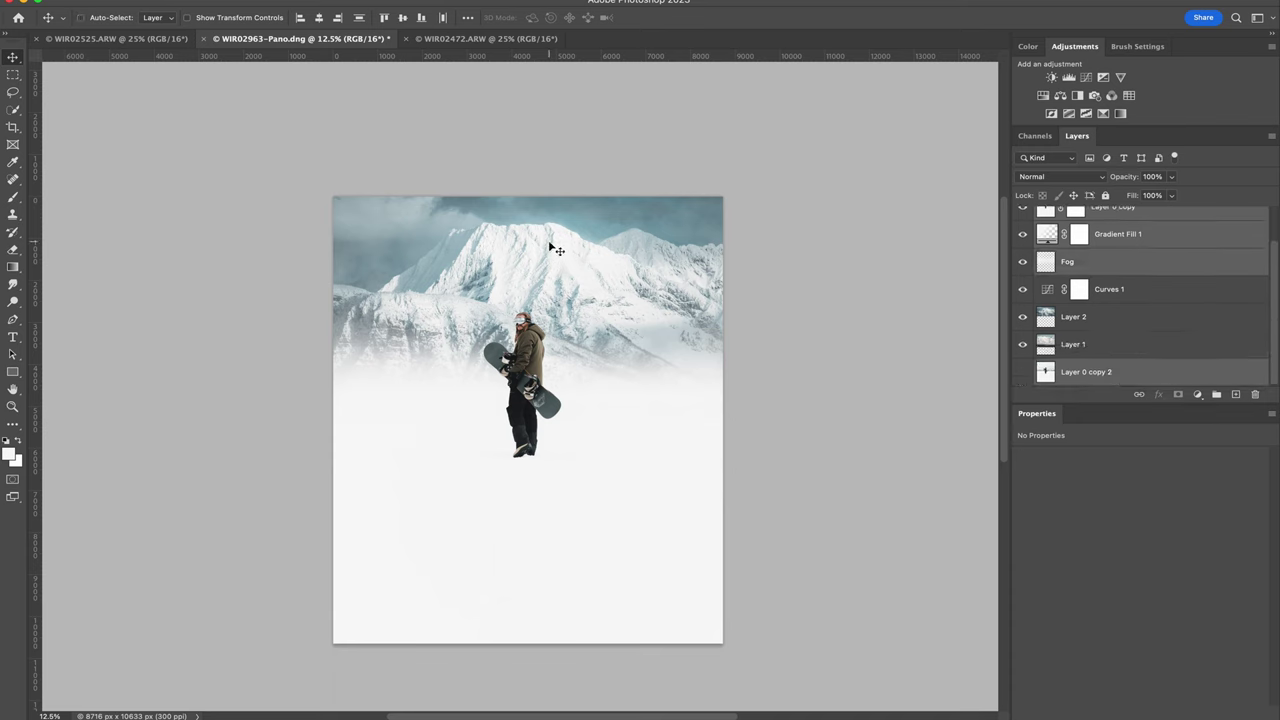
{"action": "left_click_drag", "start_coordinate": [548, 240], "coordinate": [547, 316]}
{"action": "left_click", "coordinate": [1234, 306]}
{"action": "left_click_drag", "start_coordinate": [1234, 306], "coordinate": [1255, 395]}
Step: Redraw the vertical black-to-white linear gradient on Layer 0 copy's mask, from the mountain slope down to the snowboarder's head
{"action": "left_click", "coordinate": [1076, 248]}
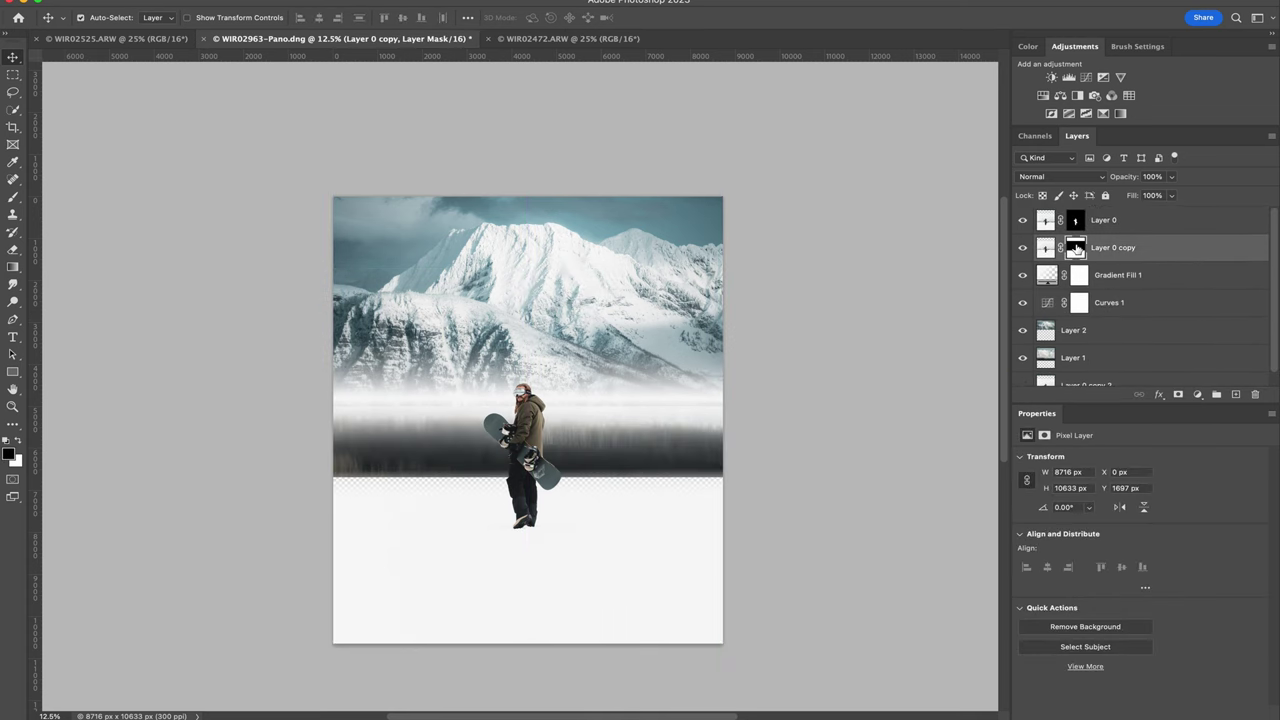
{"action": "left_click", "coordinate": [13, 198]}
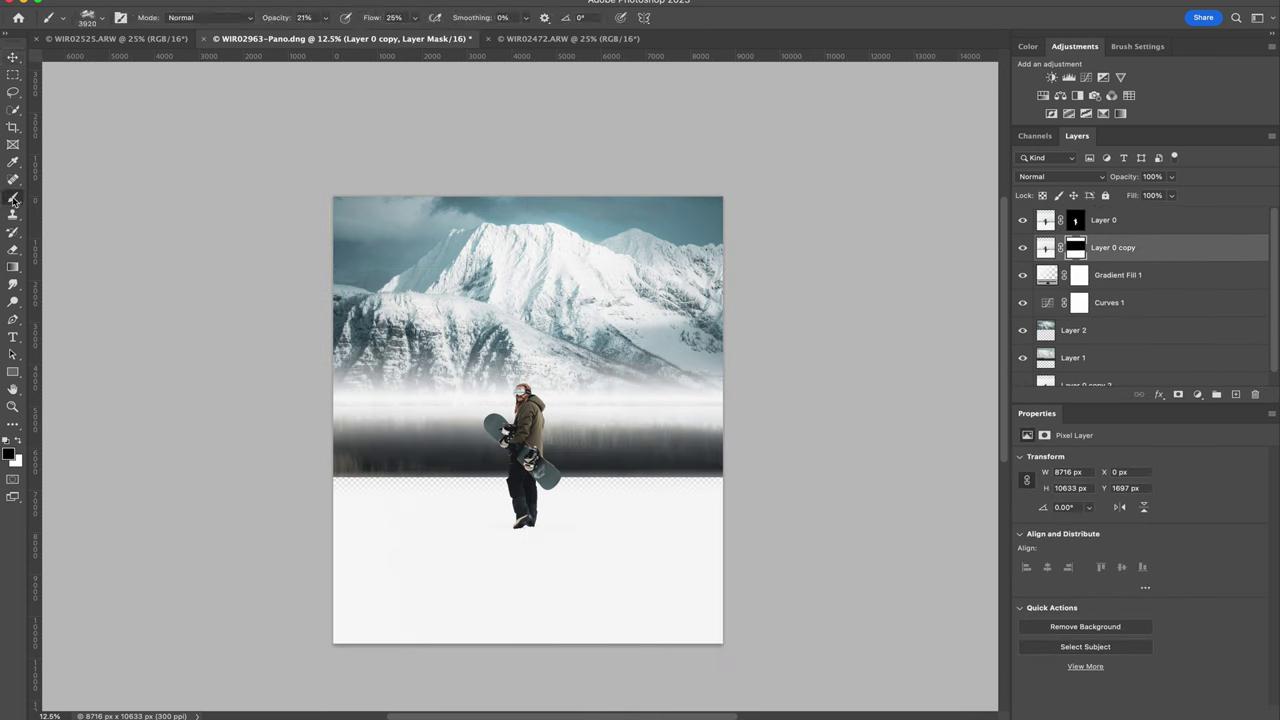
{"action": "left_click", "coordinate": [13, 268]}
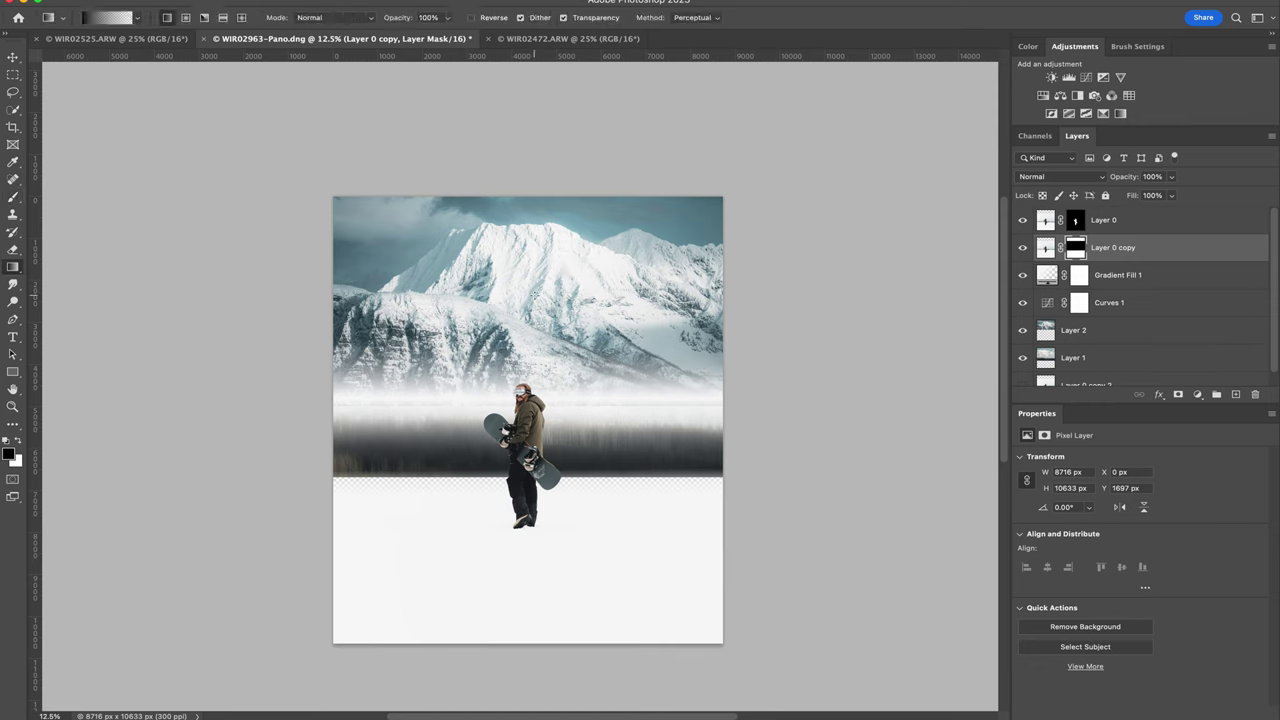
{"action": "left_click_drag", "start_coordinate": [530, 287], "coordinate": [529, 397]}
Step: Replace the reduced Layer 2 with the full-size mountain photo, scale it to 133.90% and fit its peak into the upper canvas
{"action": "left_click_drag", "start_coordinate": [1240, 330], "coordinate": [1255, 394]}
{"action": "key", "text": "ctrl+z"}
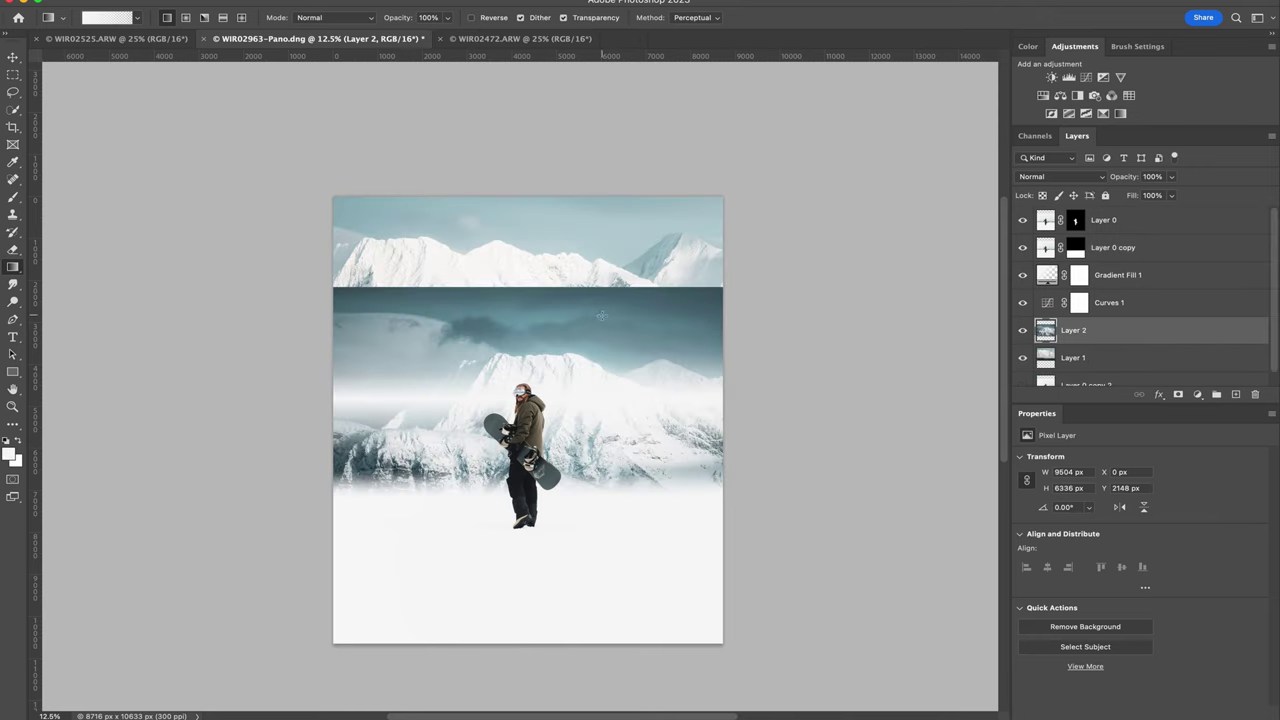
{"action": "key", "text": "ctrl+t"}
{"action": "left_click_drag", "start_coordinate": [545, 286], "coordinate": [497, 220]}
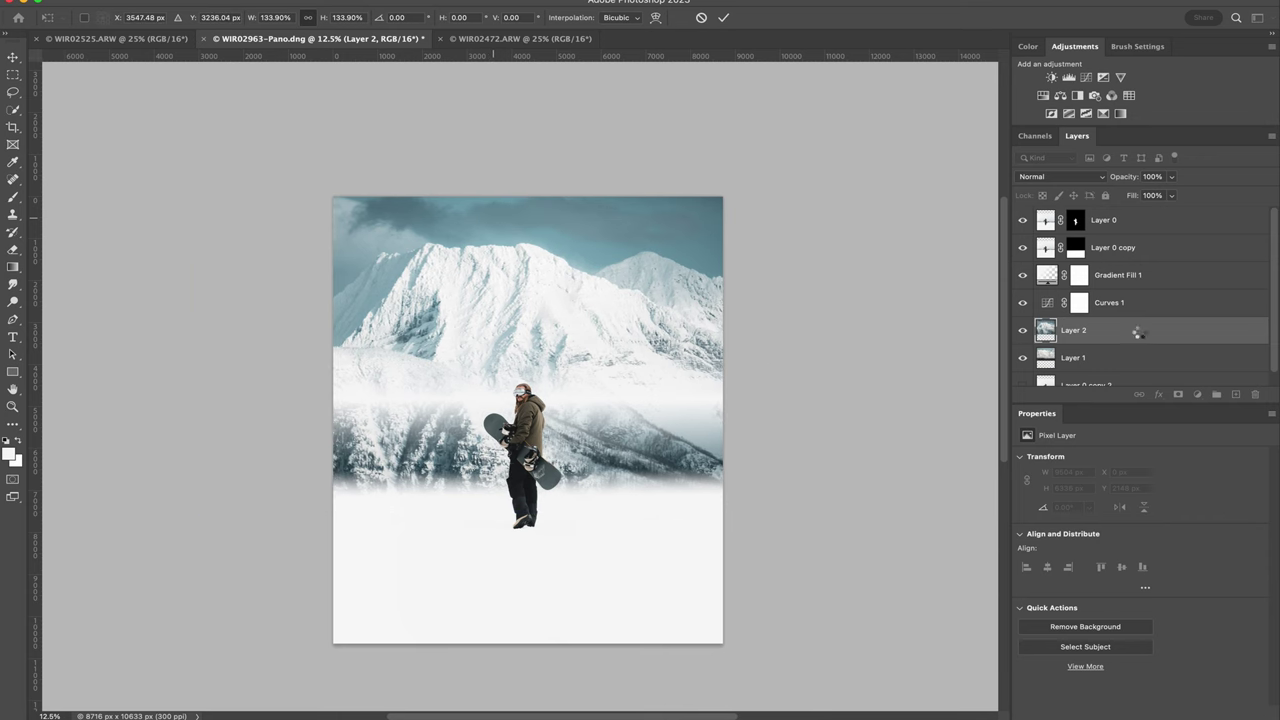
Step: Move the gradient of Gradient Fill 1 down to the new snow line and increase its scale
{"action": "double_click", "coordinate": [1051, 284]}
{"action": "left_click_drag", "start_coordinate": [646, 434], "coordinate": [623, 481]}
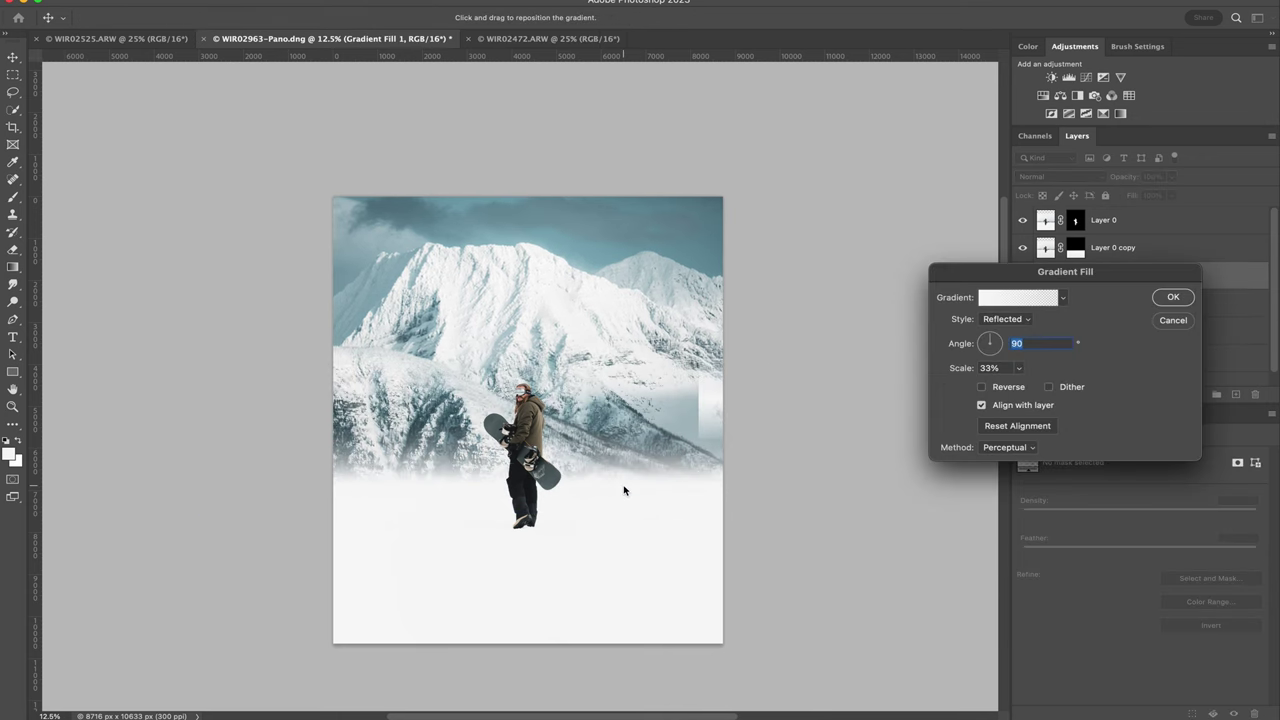
{"action": "left_click_drag", "start_coordinate": [955, 368], "coordinate": [1006, 371]}
{"action": "left_click", "coordinate": [1173, 300]}
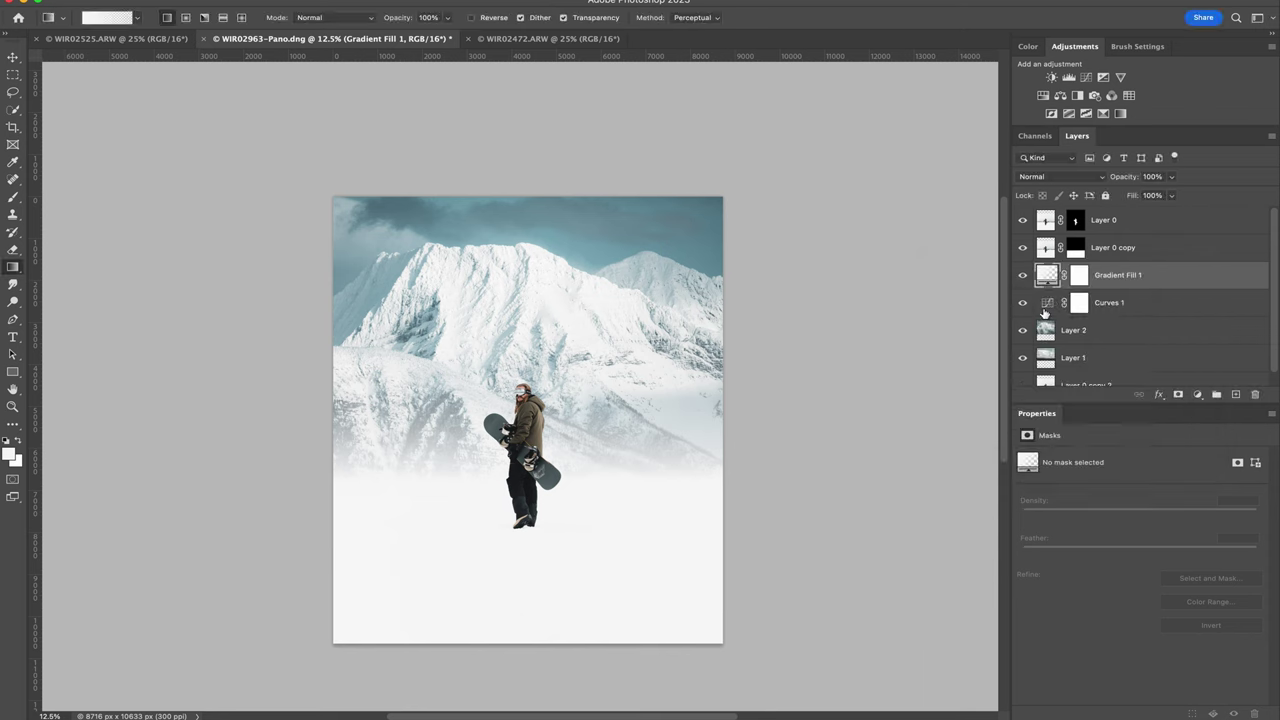
Step: Clip the Curves 1 adjustment to Layer 2
{"action": "scroll", "coordinate": [1125, 365], "scroll_direction": "down", "scroll_amount": 1}
{"action": "scroll", "coordinate": [1125, 365], "scroll_direction": "up", "scroll_amount": 1}
{"action": "left_click", "coordinate": [1187, 306]}
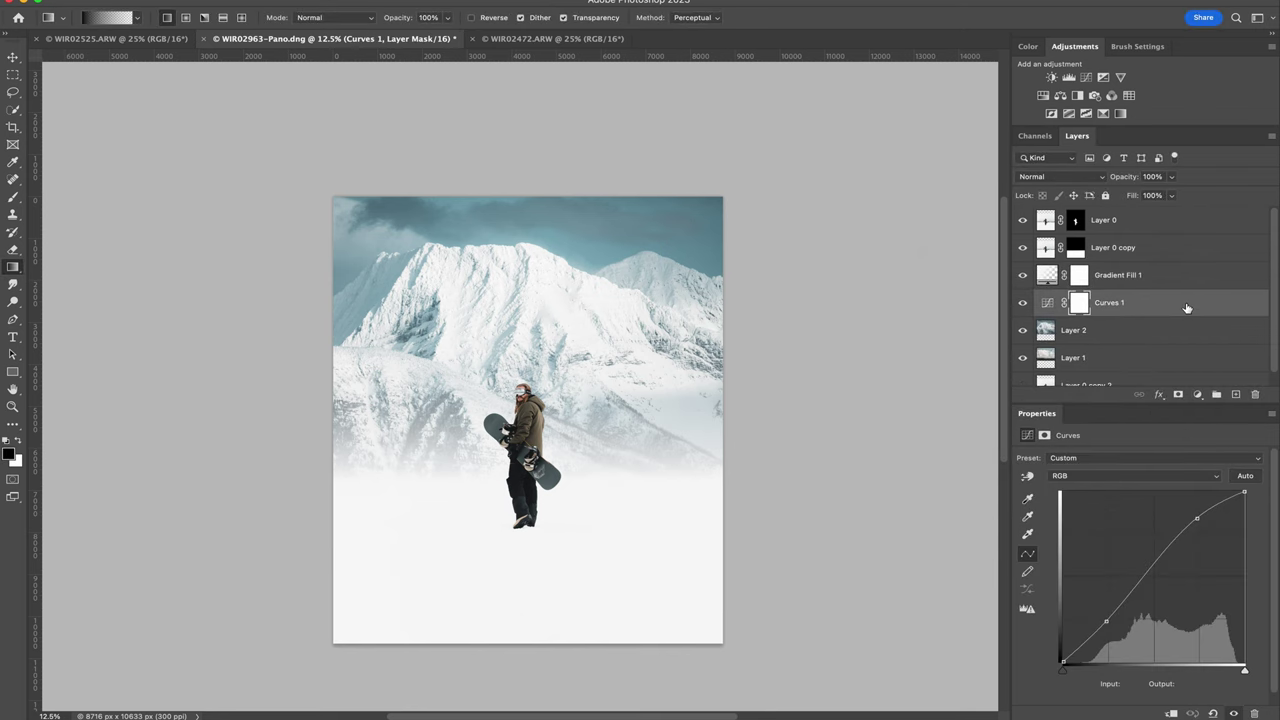
{"action": "scroll", "coordinate": [1187, 308], "scroll_direction": "down", "scroll_amount": 1}
{"action": "left_click", "coordinate": [1171, 713]}
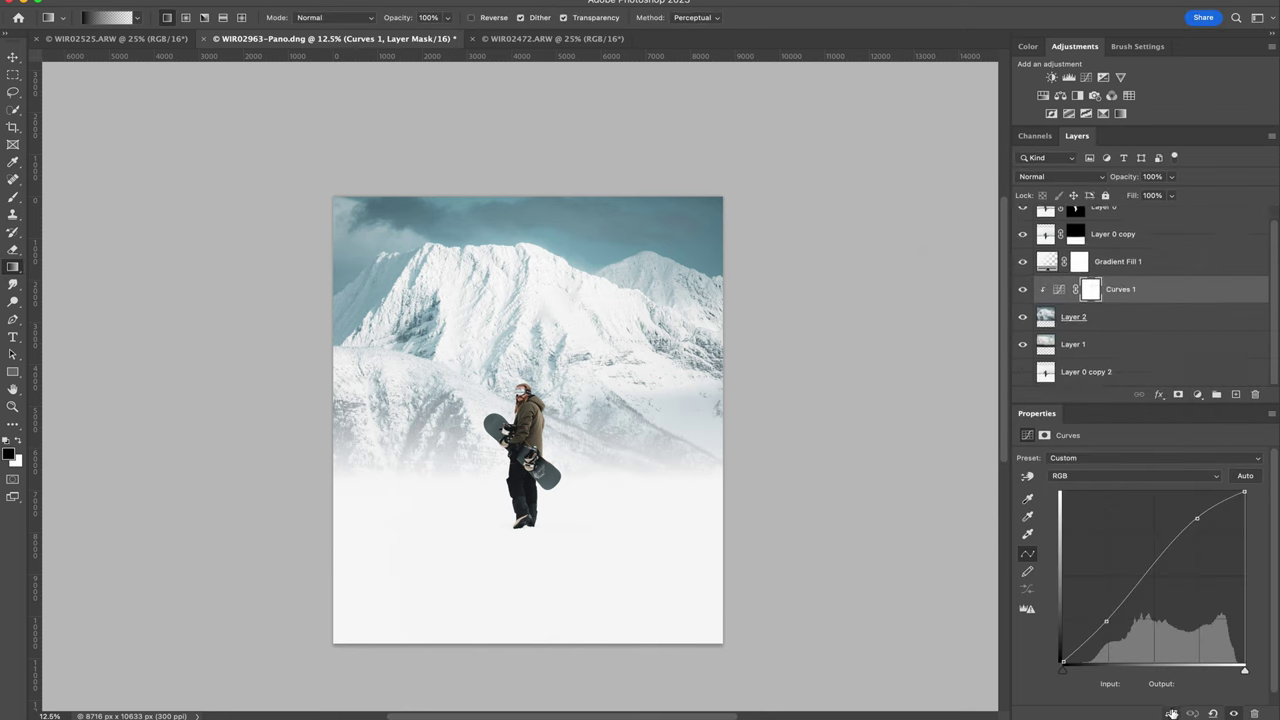
Step: Create a new empty layer above Gradient Fill 1 and switch to the Brush tool with the textured fog tip
{"action": "left_click", "coordinate": [1170, 267]}
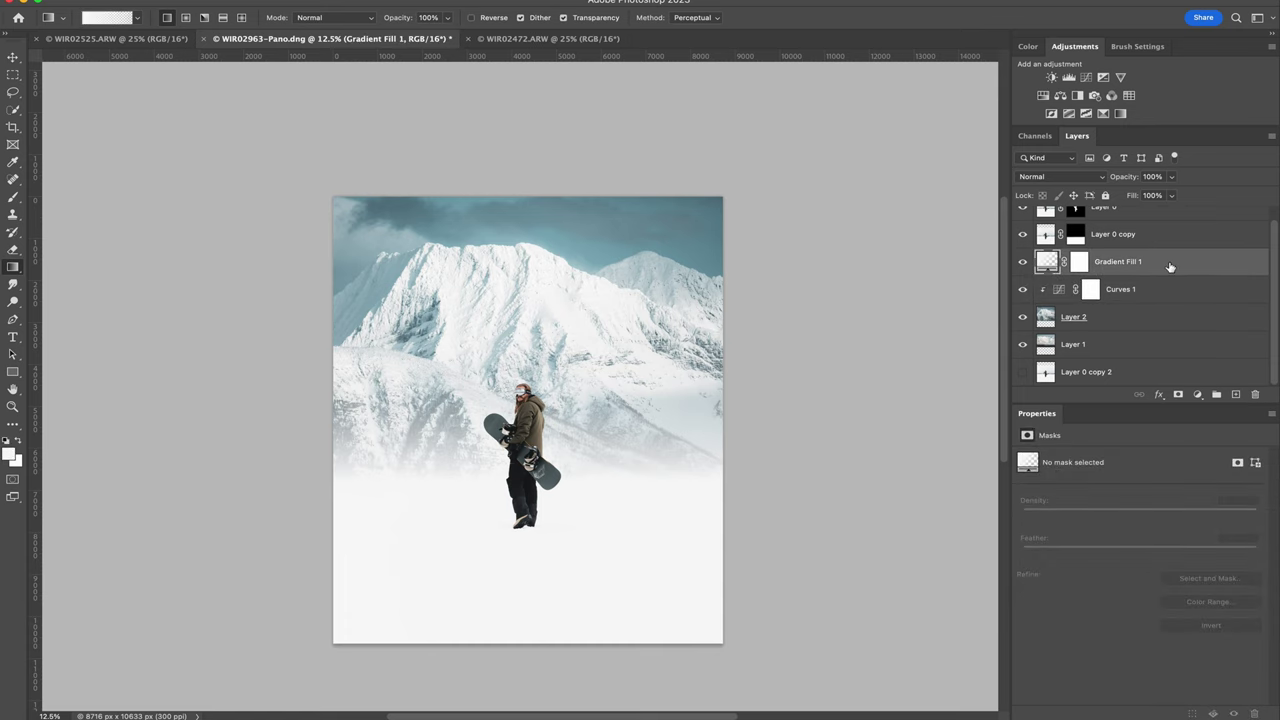
{"action": "key", "text": "super+shift+n"}
{"action": "key", "text": "Return"}
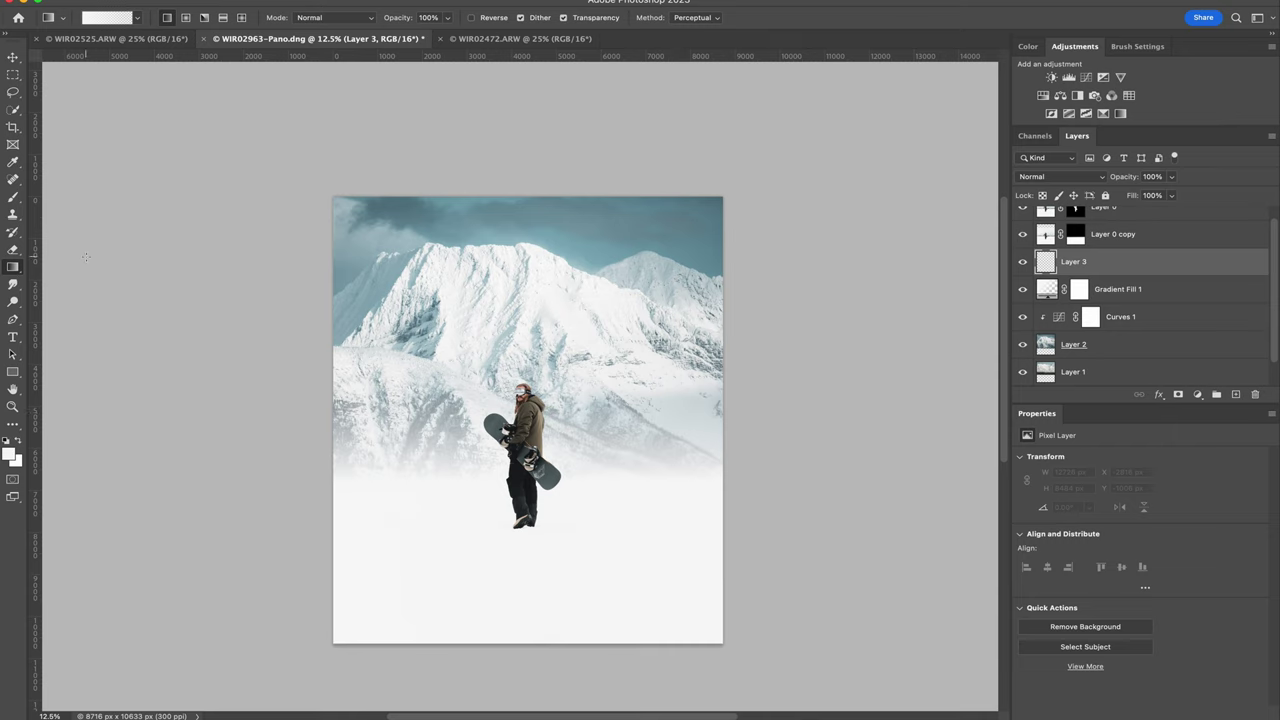
{"action": "left_click", "coordinate": [13, 197]}
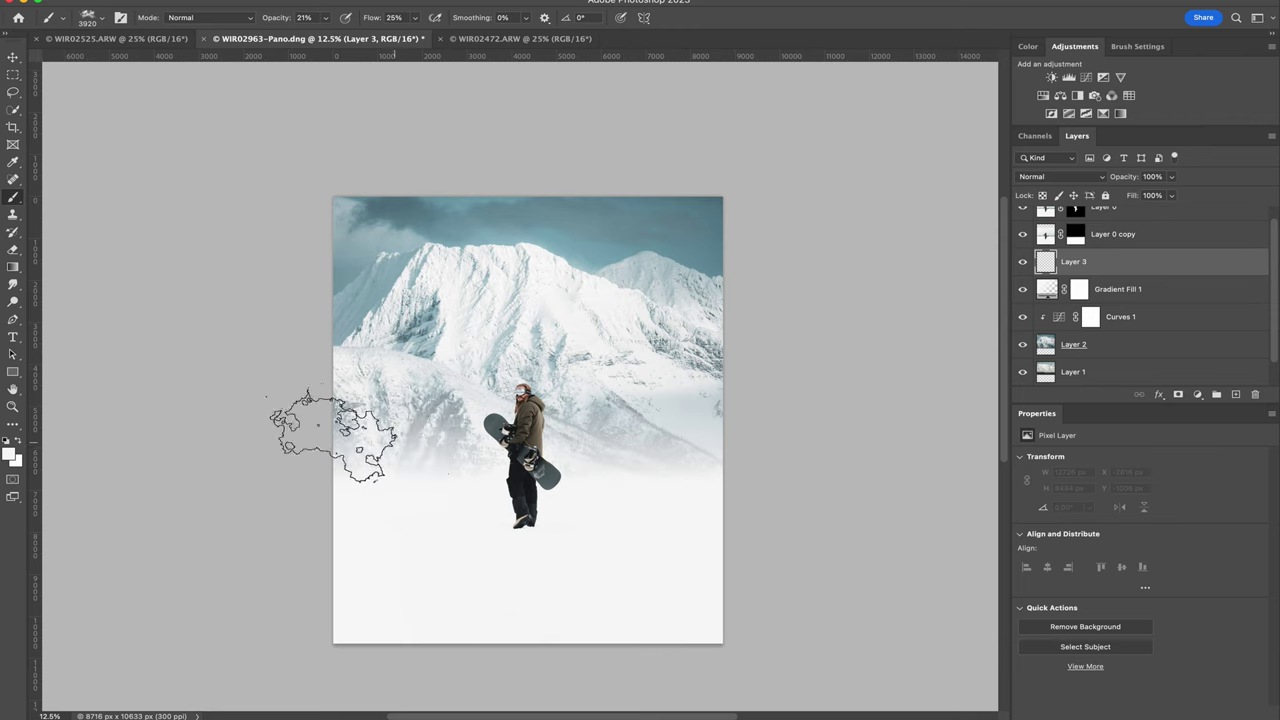
Step: Paint white fog across the base of the mountains on Layer 3, raising the brush opacity to 50%
{"action": "mouse_move", "coordinate": [680, 430]}
{"action": "left_mouse_down"}
{"action": "mouse_move", "coordinate": [757, 404]}
{"action": "mouse_move", "coordinate": [710, 367]}
{"action": "mouse_move", "coordinate": [675, 469]}
{"action": "mouse_move", "coordinate": [459, 428]}
{"action": "left_mouse_up"}
{"action": "key", "text": "5"}
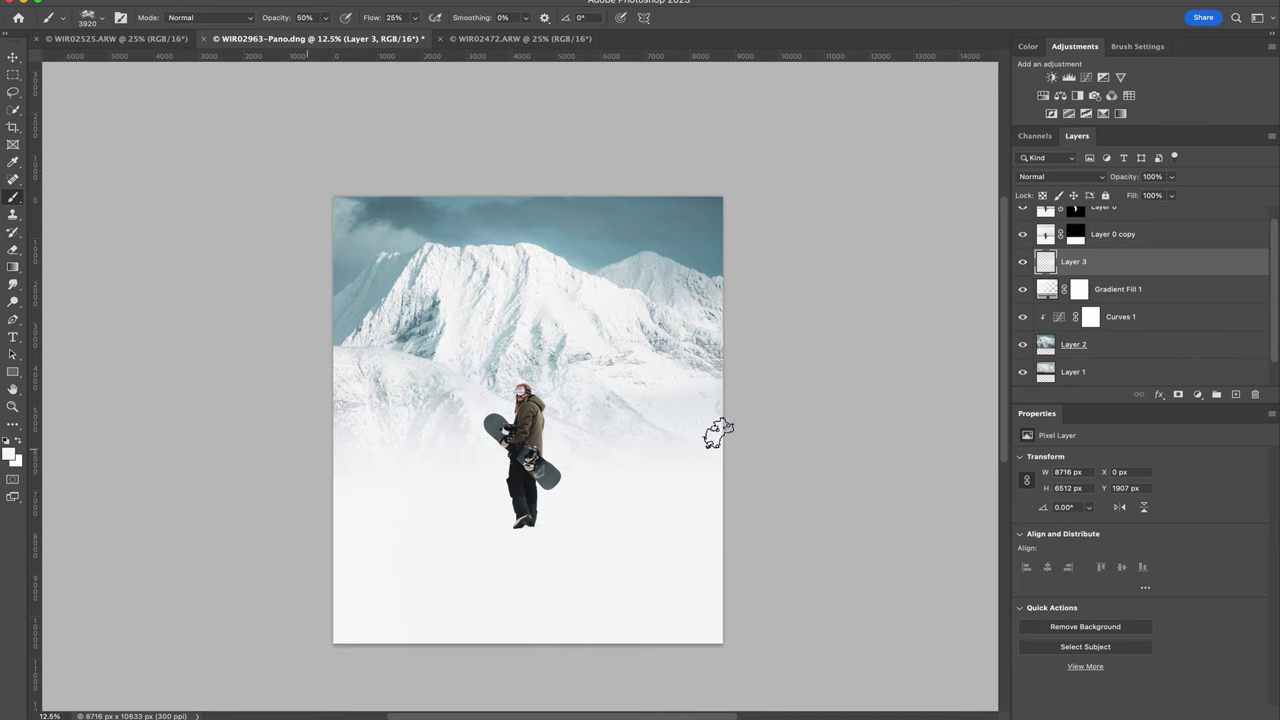
{"action": "mouse_move", "coordinate": [544, 385]}
{"action": "left_mouse_down"}
{"action": "mouse_move", "coordinate": [355, 361]}
{"action": "mouse_move", "coordinate": [399, 376]}
{"action": "mouse_move", "coordinate": [708, 399]}
{"action": "mouse_move", "coordinate": [700, 348]}
{"action": "mouse_move", "coordinate": [896, 437]}
{"action": "left_mouse_up"}
Step: Reshape Curves 1 with a highlight point and a shadow point at input 27, output 31
{"action": "left_click", "coordinate": [1060, 317]}
{"action": "left_click_drag", "start_coordinate": [1198, 519], "coordinate": [1209, 520]}
{"action": "left_click_drag", "start_coordinate": [1105, 624], "coordinate": [1082, 640]}
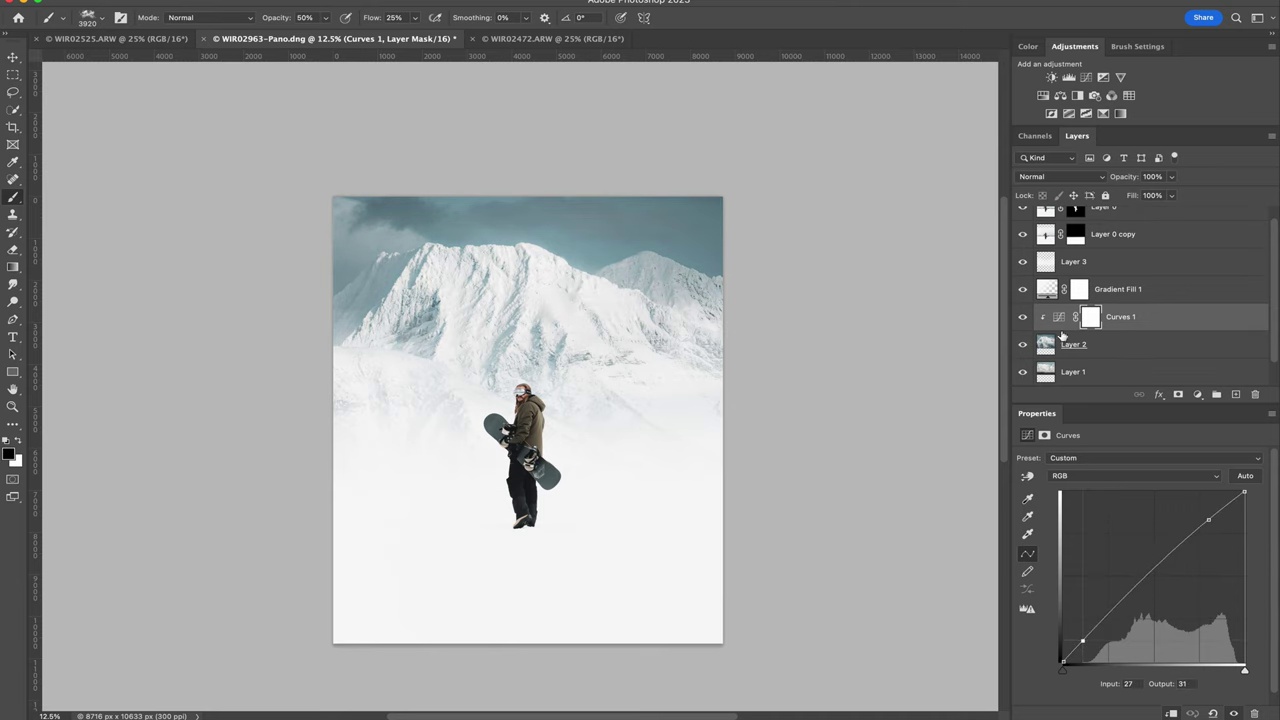
Step: Free-transform Layer 2 to move the mountain photo slightly down the canvas
{"action": "left_click", "coordinate": [1062, 340]}
{"action": "key", "text": "ctrl+t"}
{"action": "left_click_drag", "start_coordinate": [586, 277], "coordinate": [588, 299]}
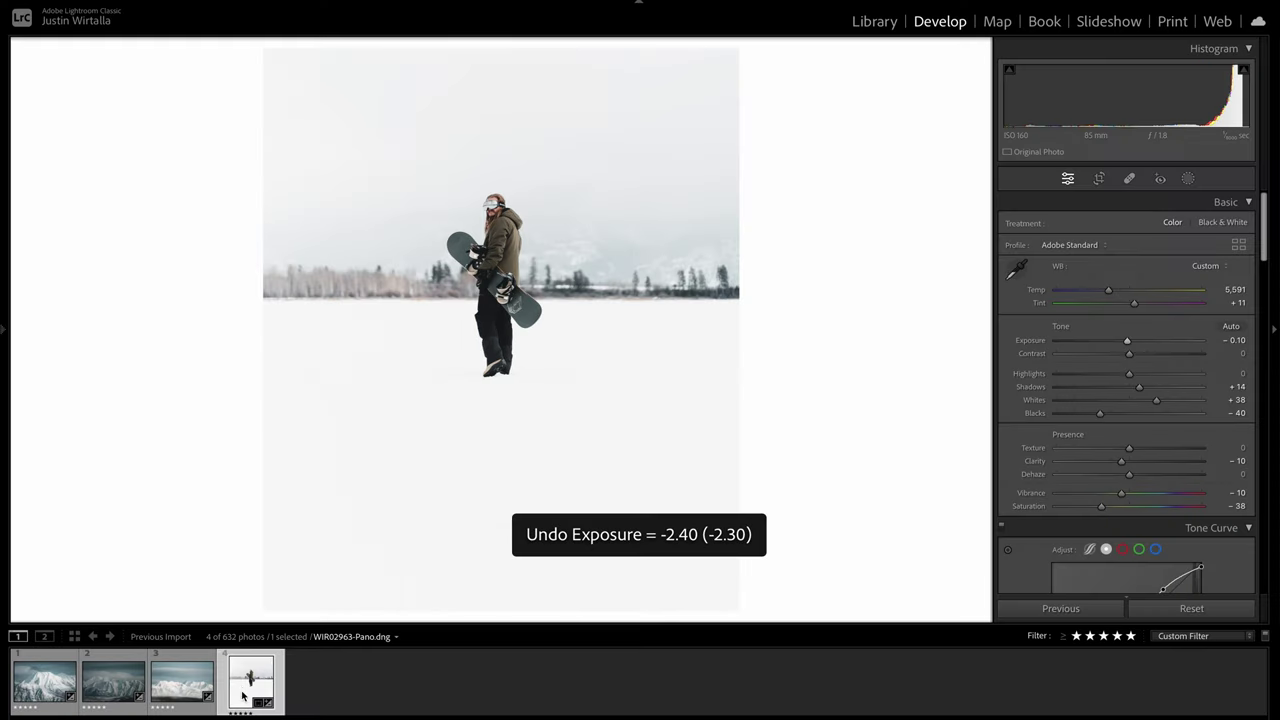
Step: In Lightroom Classic, create a virtual copy of WIR02963-Pano.dng and add a linear gradient mask over the foreground snow
{"action": "right_click", "coordinate": [245, 692]}
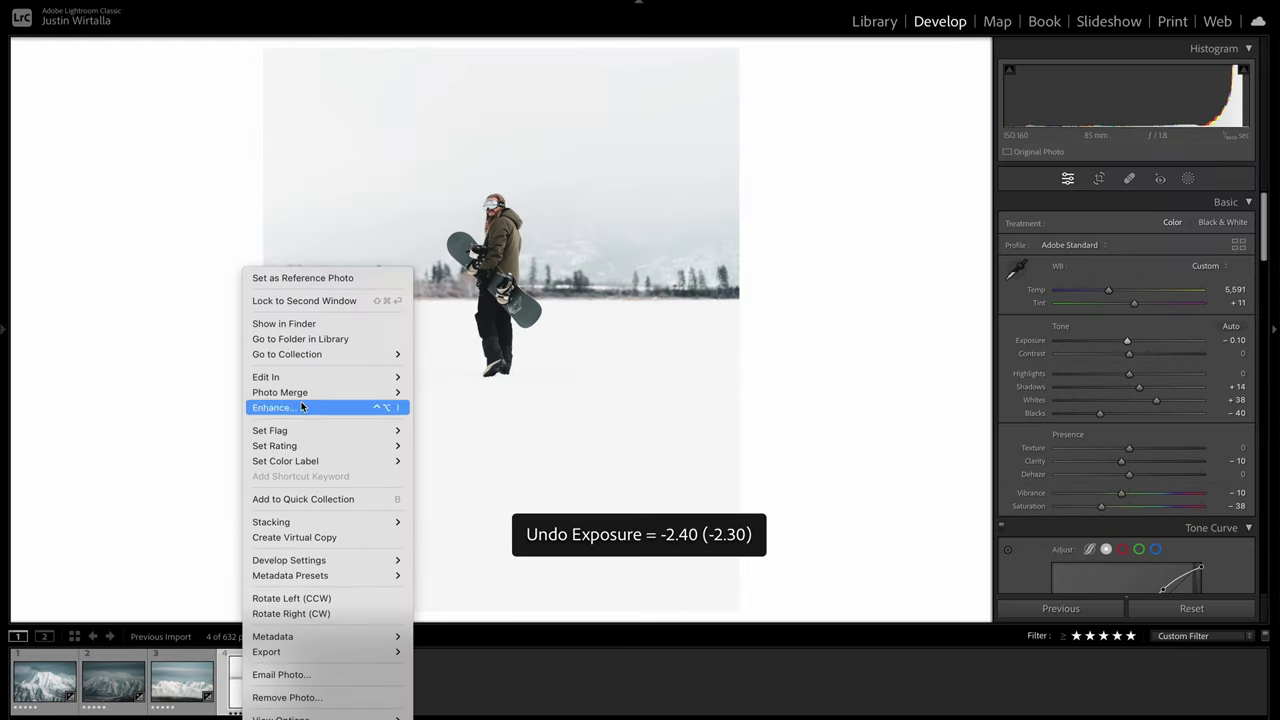
{"action": "left_click", "coordinate": [307, 536]}
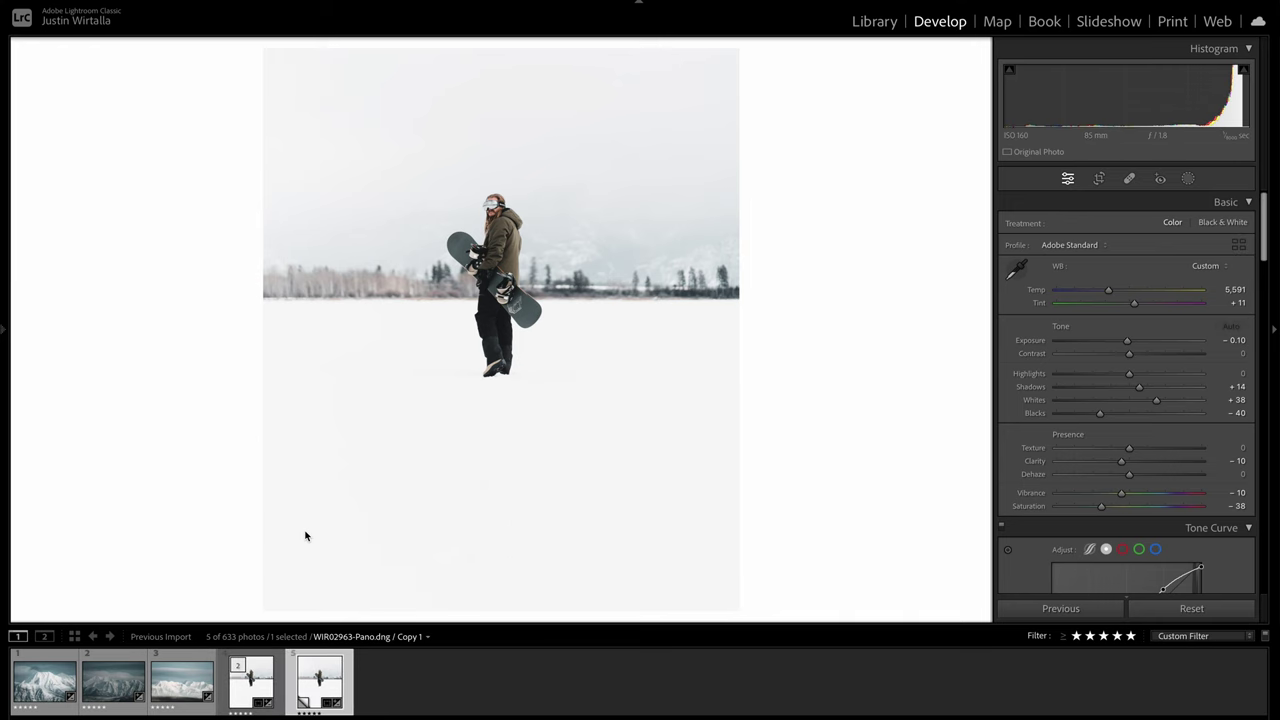
{"action": "key", "text": "ctrl+z"}
{"action": "left_click", "coordinate": [1188, 178]}
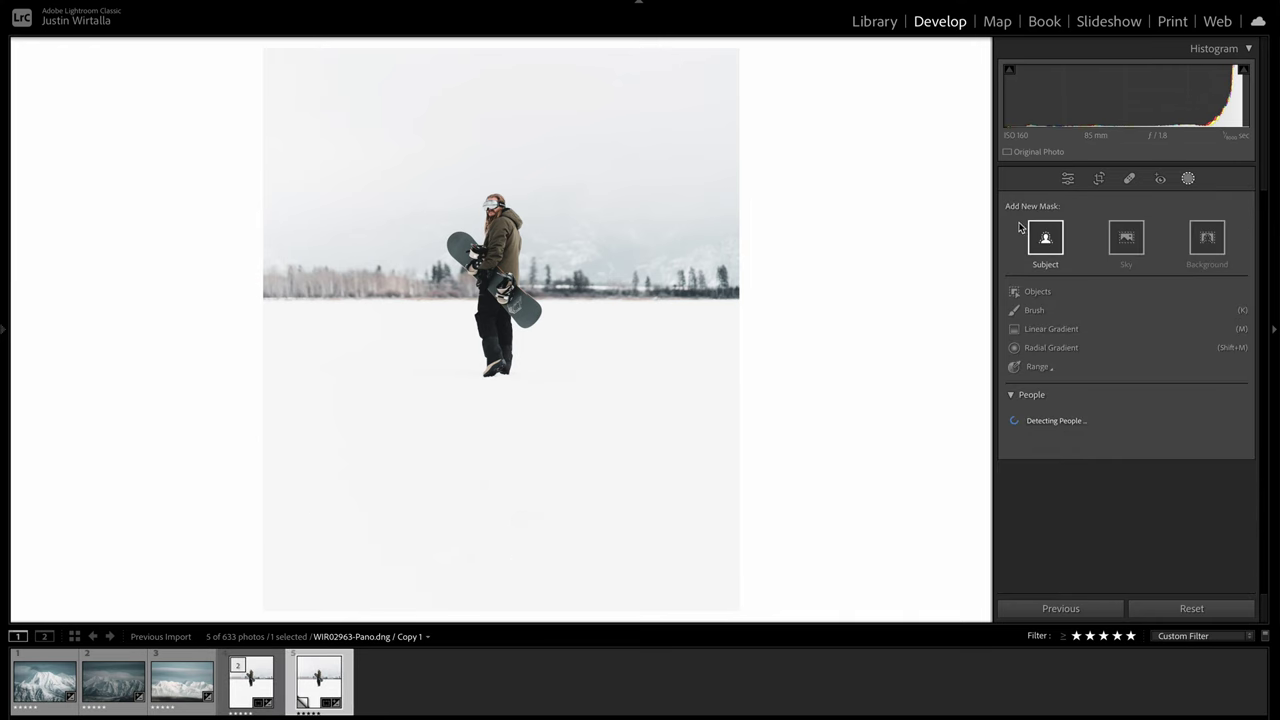
{"action": "left_click", "coordinate": [1045, 336]}
{"action": "left_click_drag", "start_coordinate": [491, 380], "coordinate": [494, 342]}
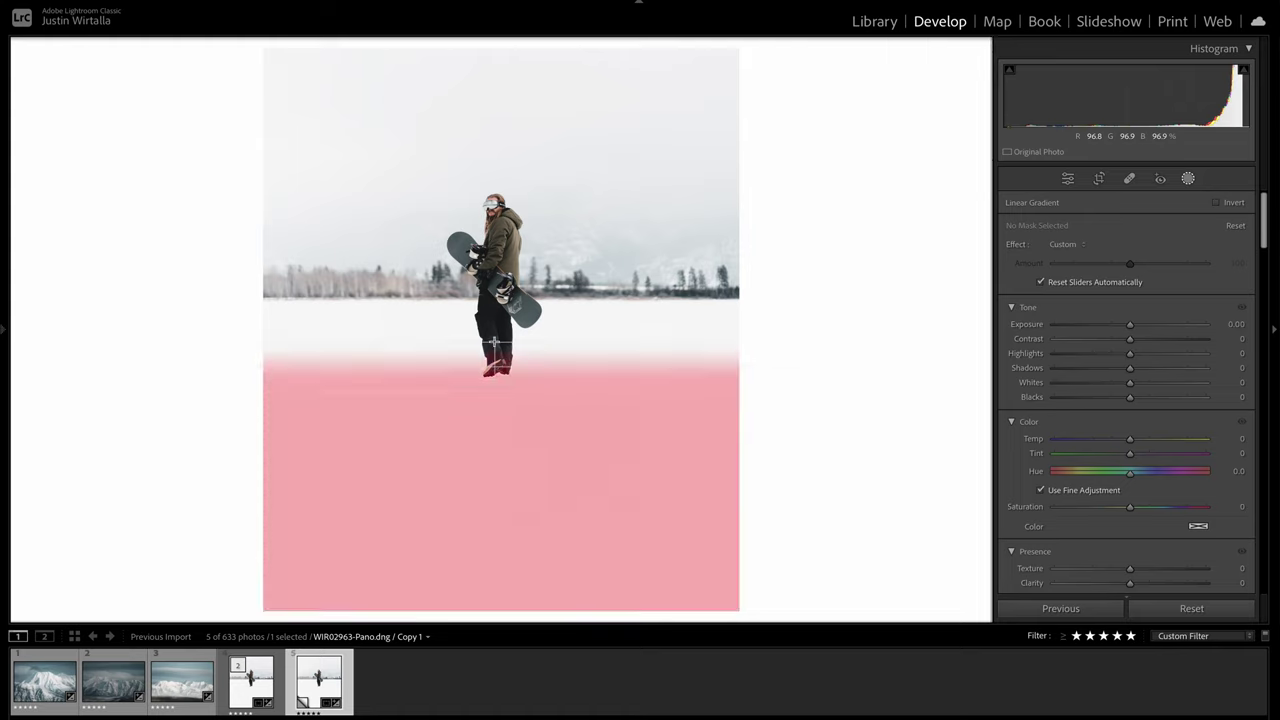
Step: Set the gradient mask's exposure to -1.79, contrast to 100 and whites to 30 to bring out the footprints
{"action": "left_click_drag", "start_coordinate": [1131, 326], "coordinate": [1101, 326]}
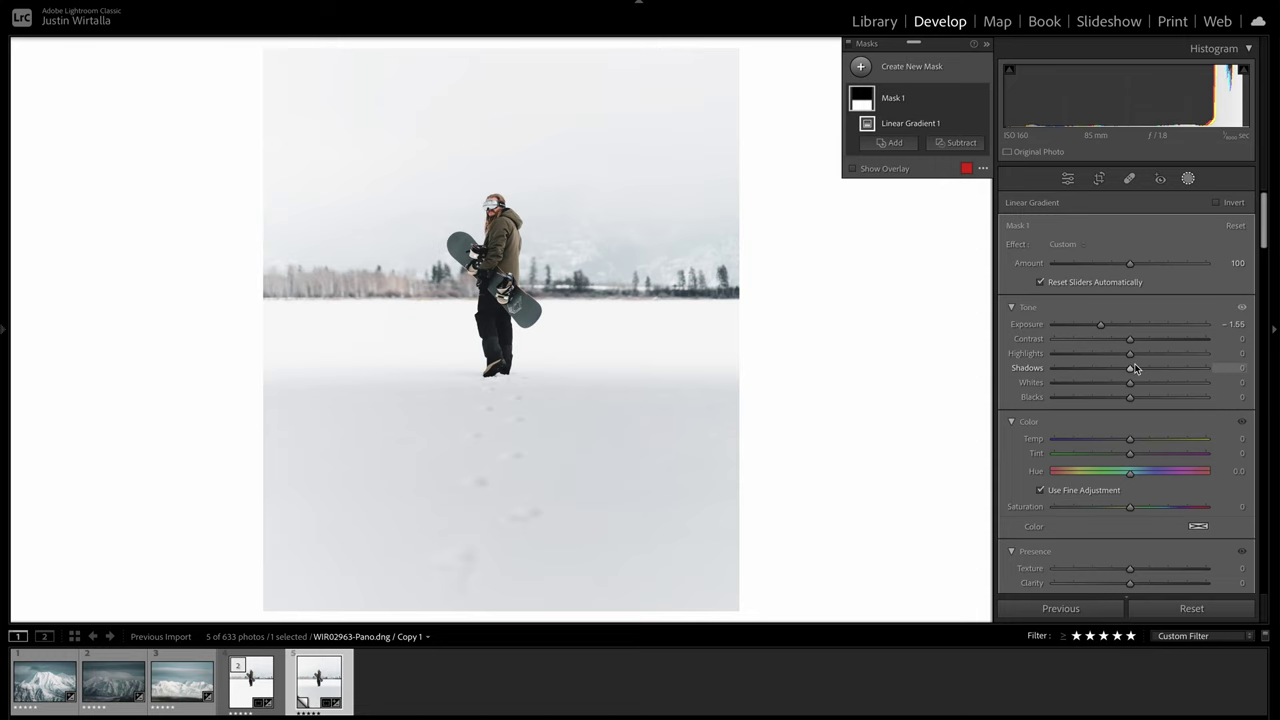
{"action": "left_click_drag", "start_coordinate": [1130, 339], "coordinate": [1205, 339]}
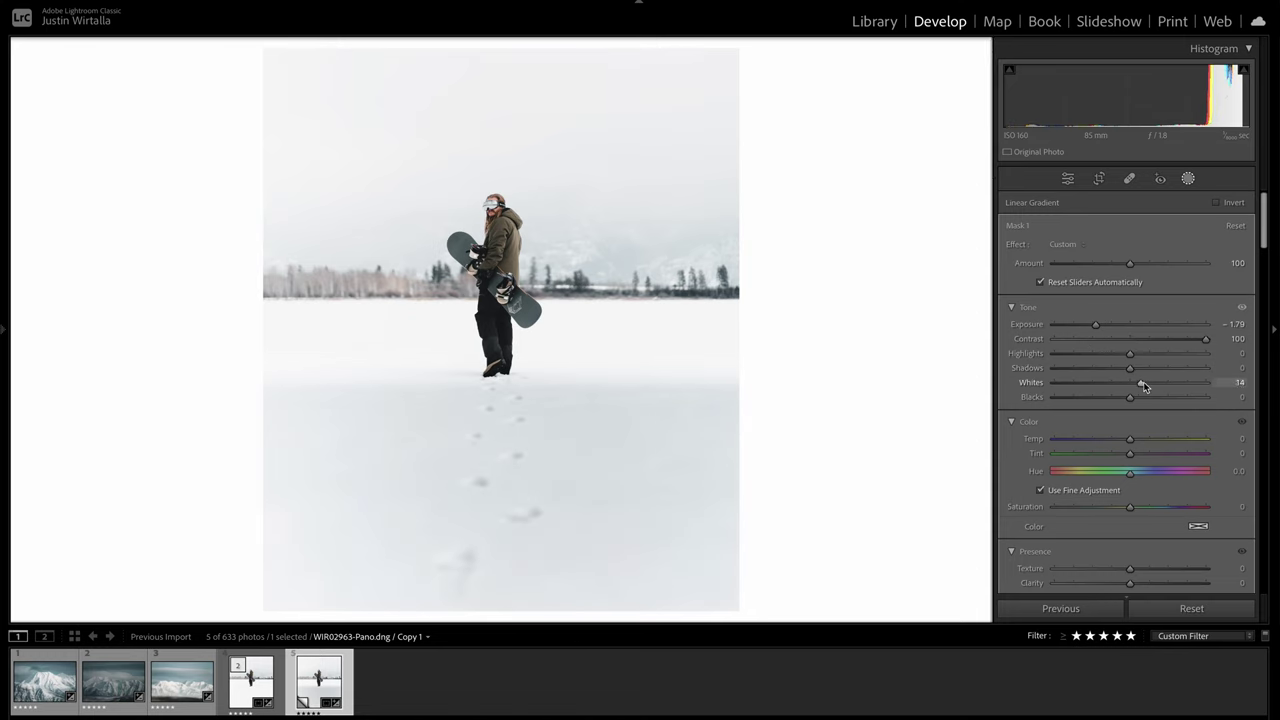
{"action": "left_click_drag", "start_coordinate": [1141, 381], "coordinate": [1154, 384]}
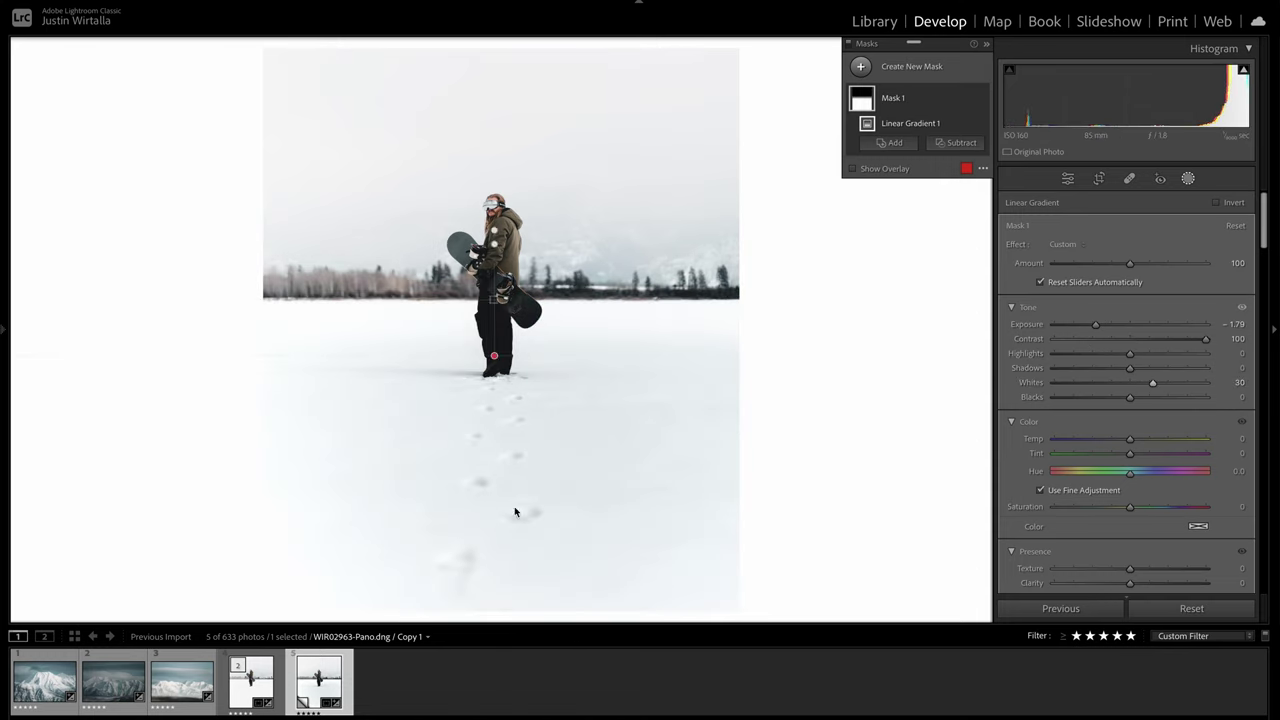
Step: Refine the virtual copy's overall settings and adjust its post-crop vignetting amount
{"action": "scroll", "coordinate": [1078, 381], "scroll_direction": "down", "scroll_amount": 15}
{"action": "left_click_drag", "start_coordinate": [1150, 290], "coordinate": [1117, 291]}
{"action": "left_click", "coordinate": [1043, 424]}
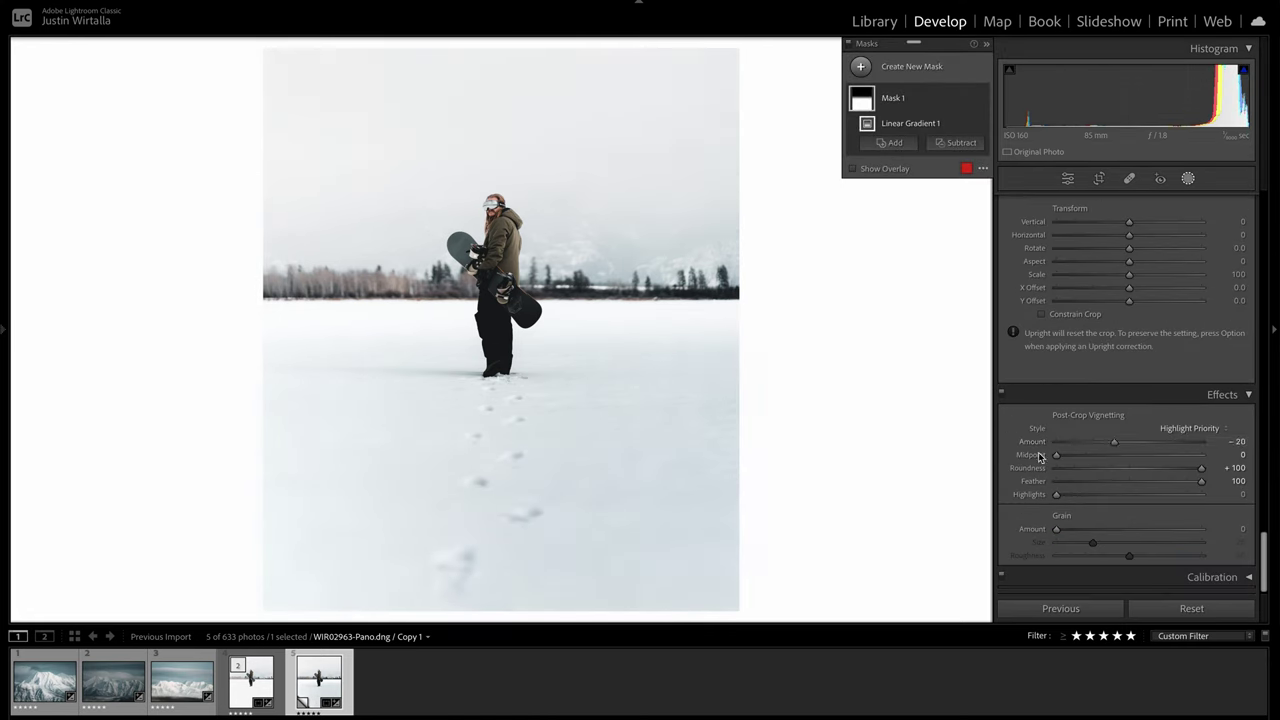
{"action": "left_click_drag", "start_coordinate": [1114, 442], "coordinate": [1114, 443]}
Step: Switch to Photoshop with the edited copy, paste it above Layer 0 copy and align it with the masked snowboarder
{"action": "right_click", "coordinate": [310, 668]}
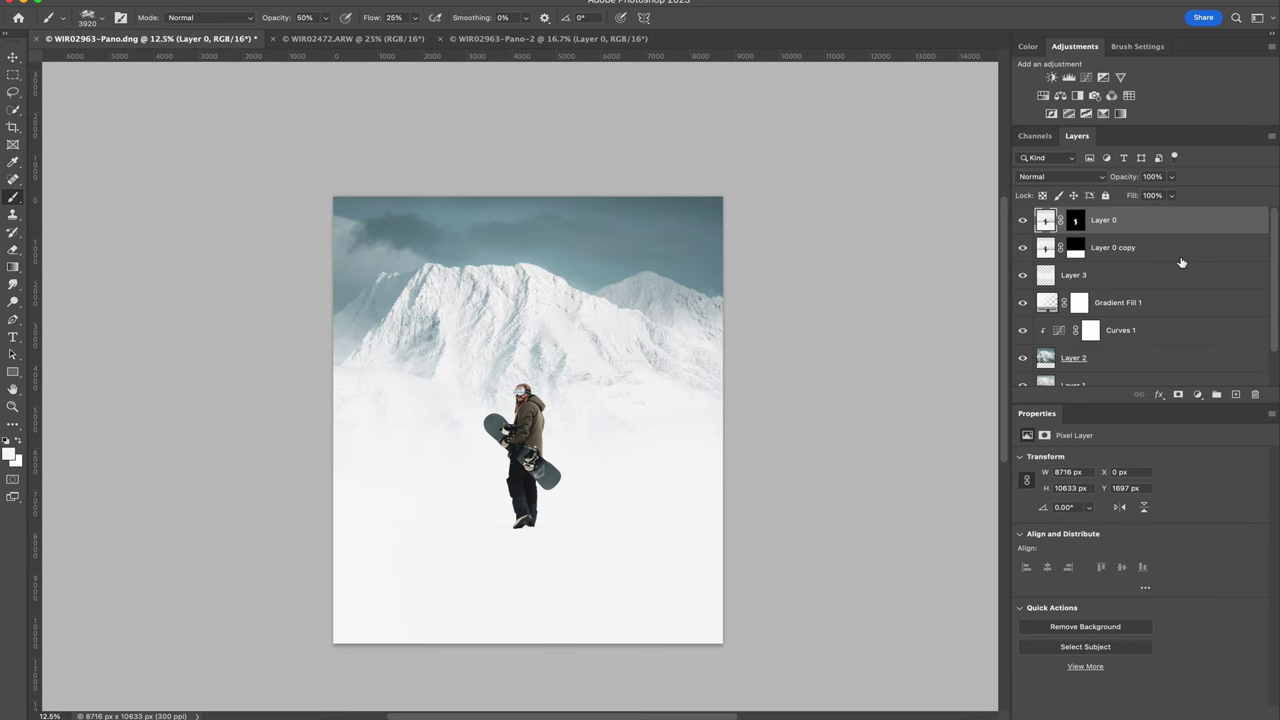
{"action": "left_click", "coordinate": [1181, 258]}
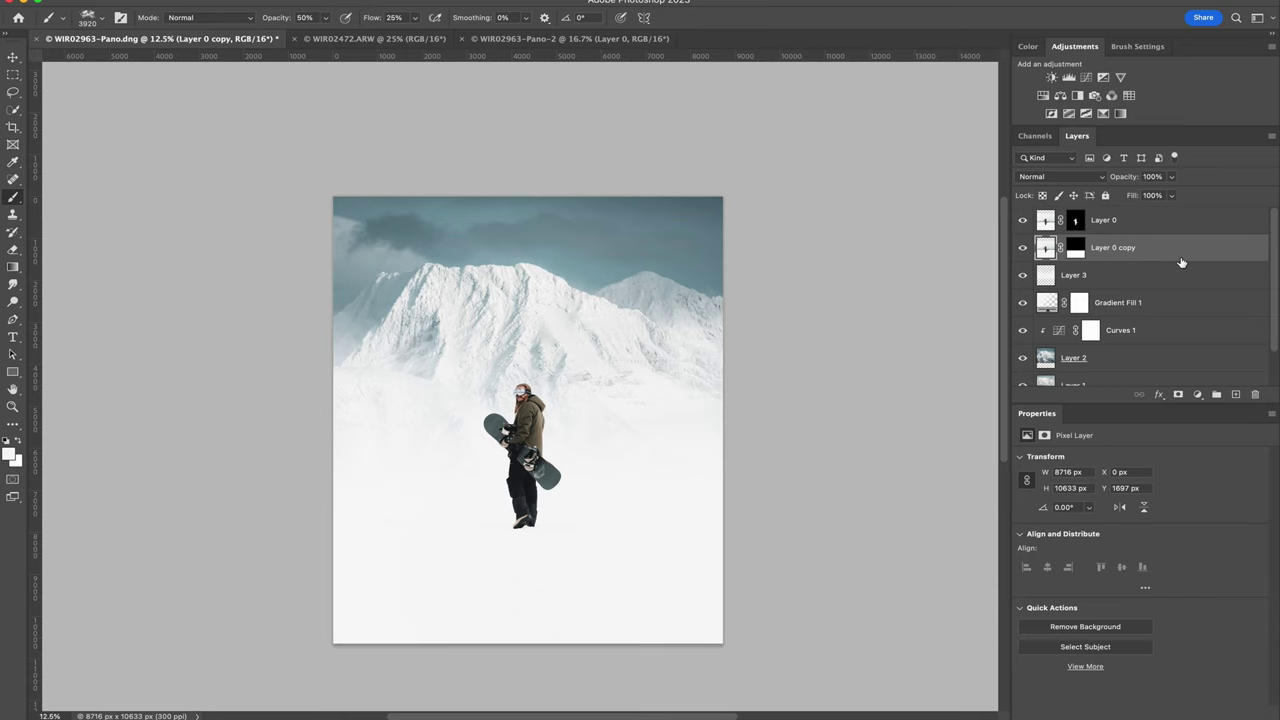
{"action": "key", "text": "ctrl+v"}
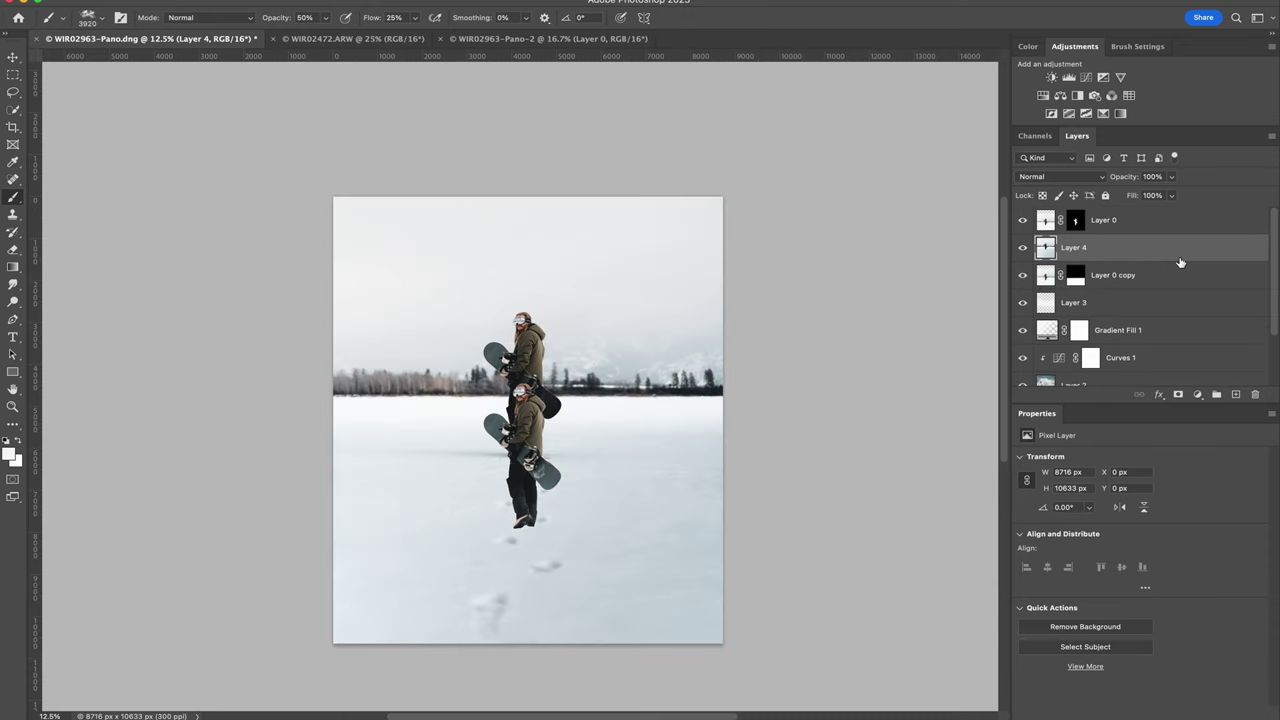
{"action": "key", "text": "v"}
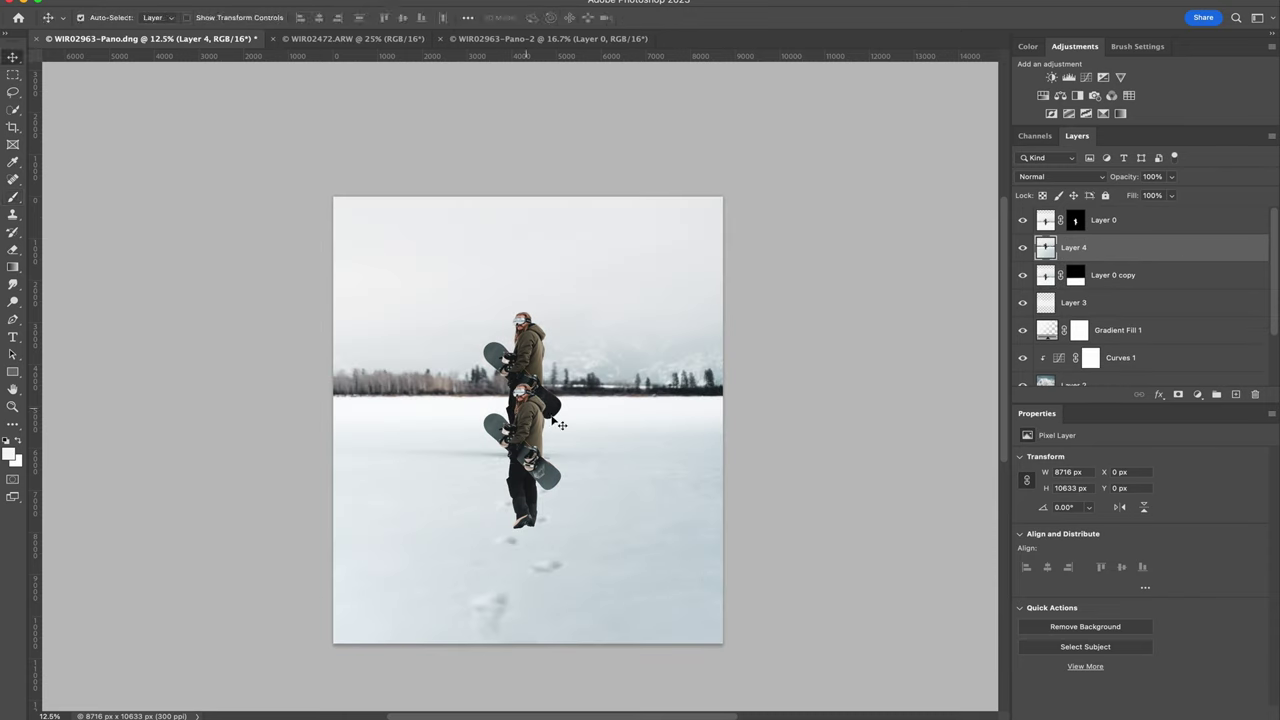
{"action": "left_click_drag", "start_coordinate": [547, 358], "coordinate": [549, 428]}
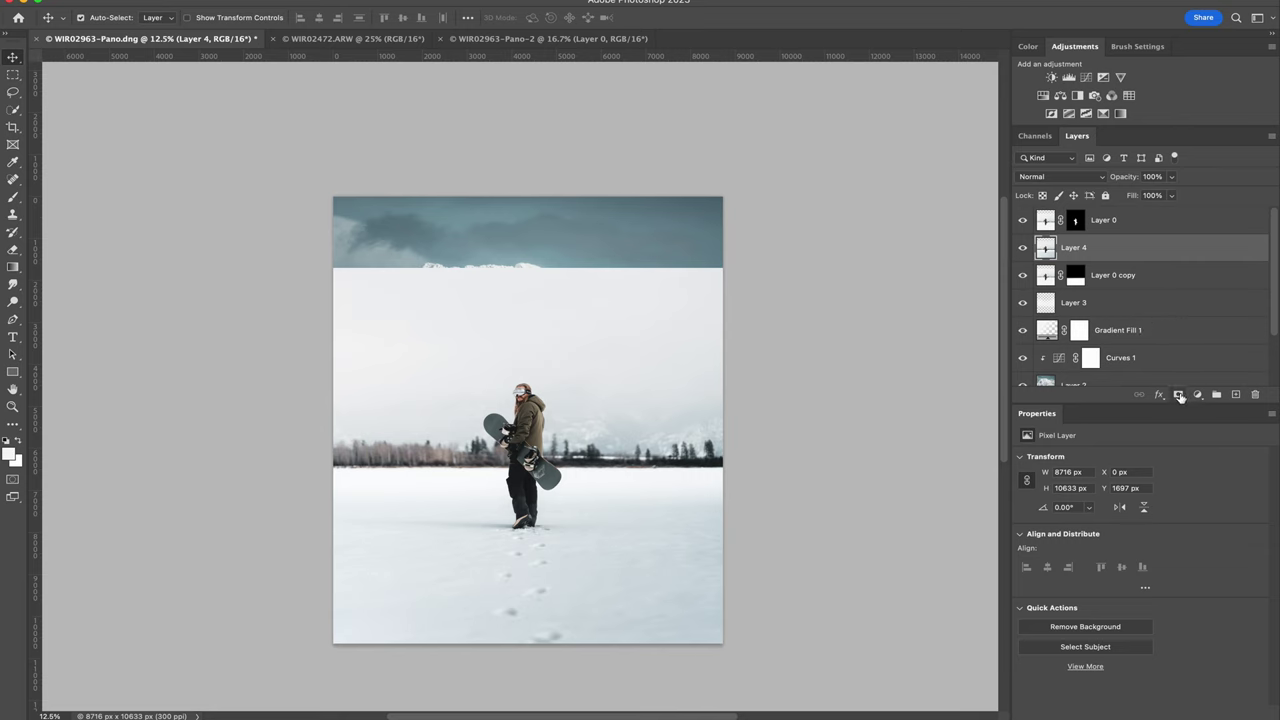
Step: Add a layer mask to Layer 4 and fade out everything above the foreground snow with a linear gradient
{"action": "left_click", "coordinate": [1179, 395]}
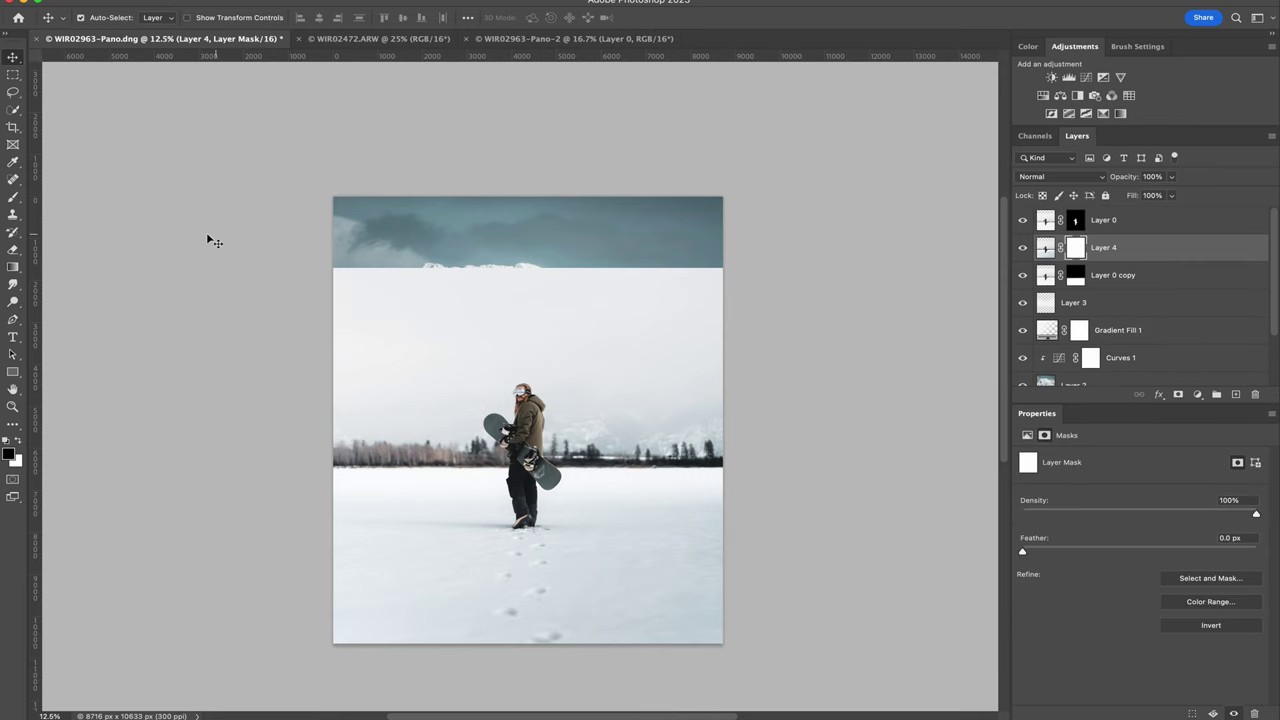
{"action": "left_click", "coordinate": [12, 268]}
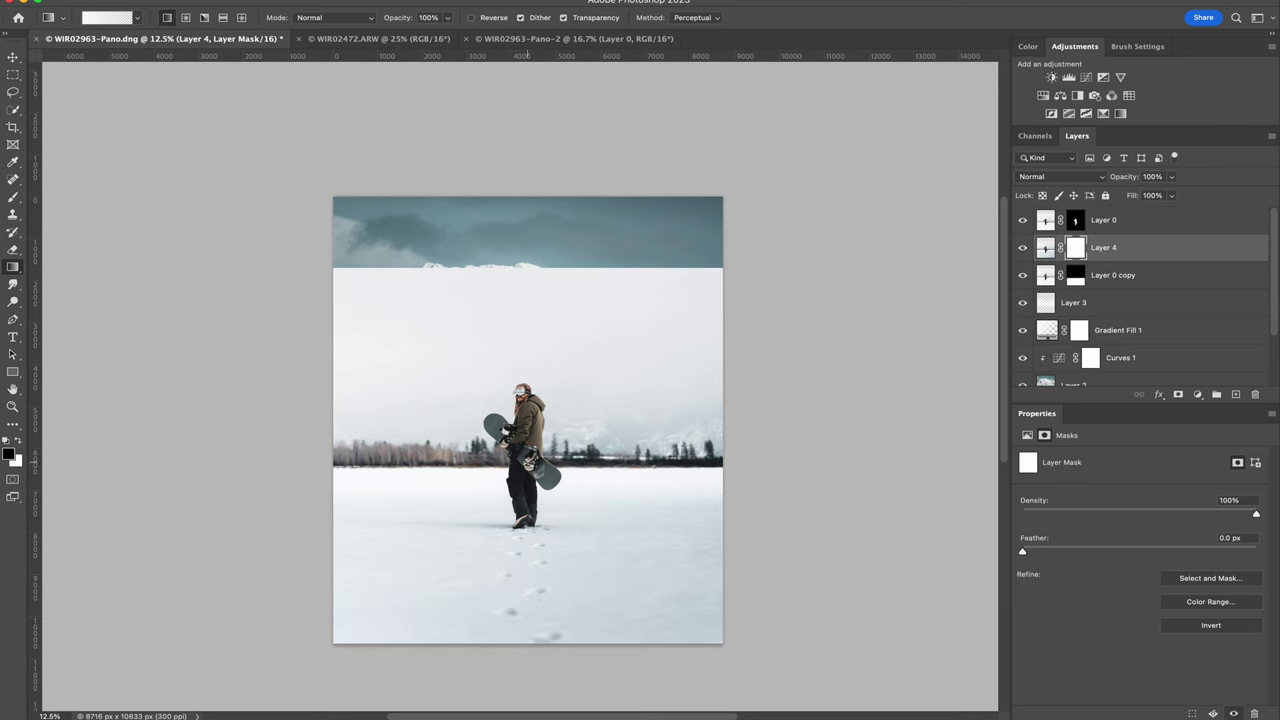
{"action": "left_click_drag", "start_coordinate": [528, 460], "coordinate": [528, 526]}
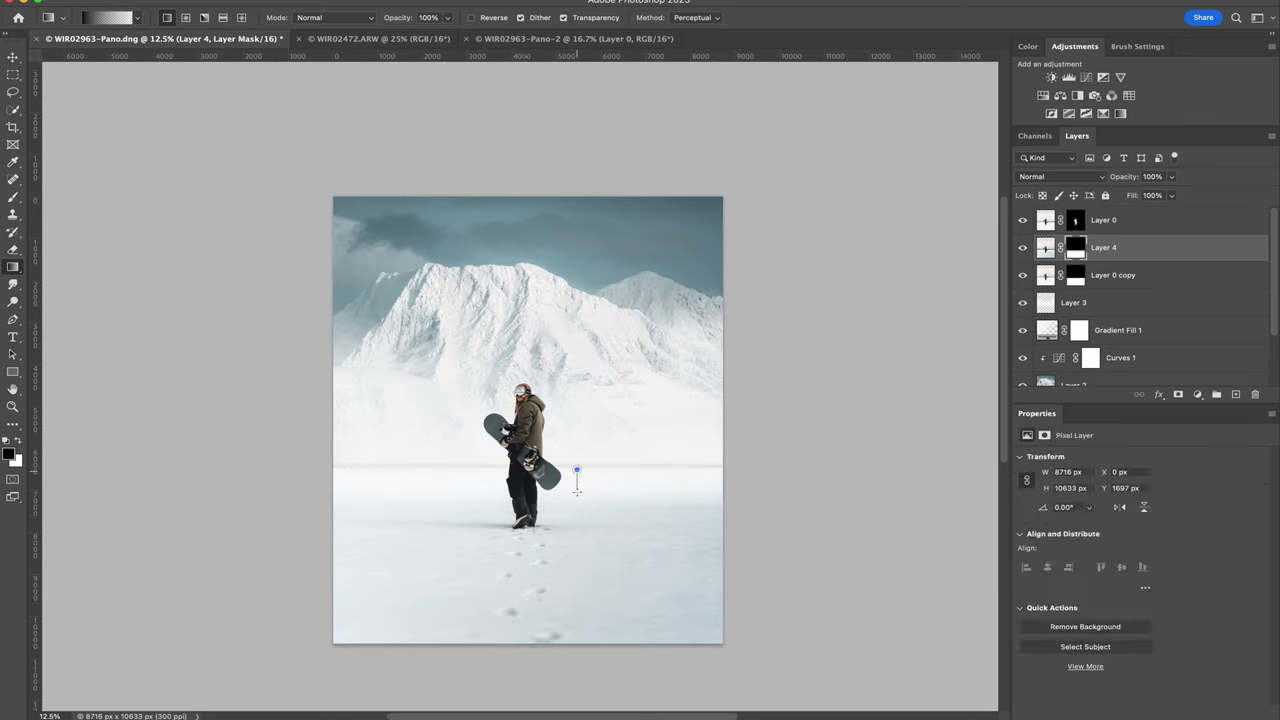
{"action": "left_click_drag", "start_coordinate": [578, 545], "coordinate": [578, 545]}
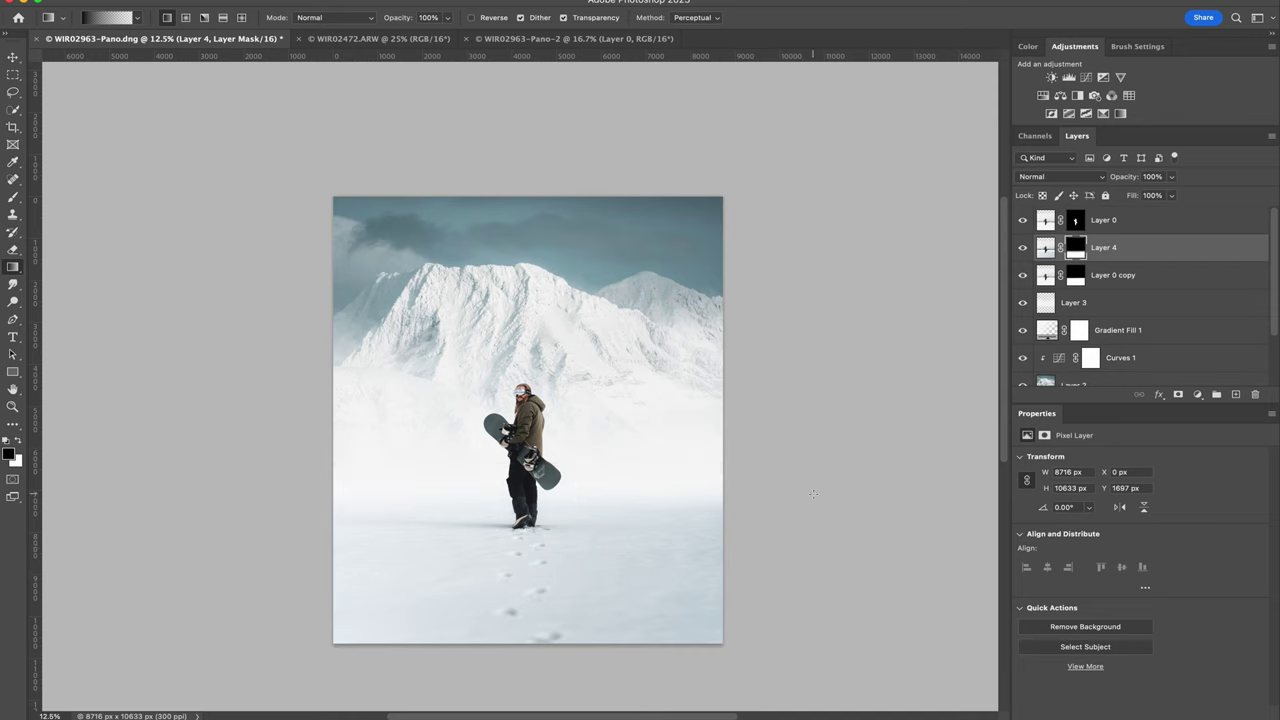
Step: Add a Curves adjustment clipped to Layer 4, raising the highlights at input 192 to output 215 and pulling down the shadows
{"action": "left_click", "coordinate": [1087, 77]}
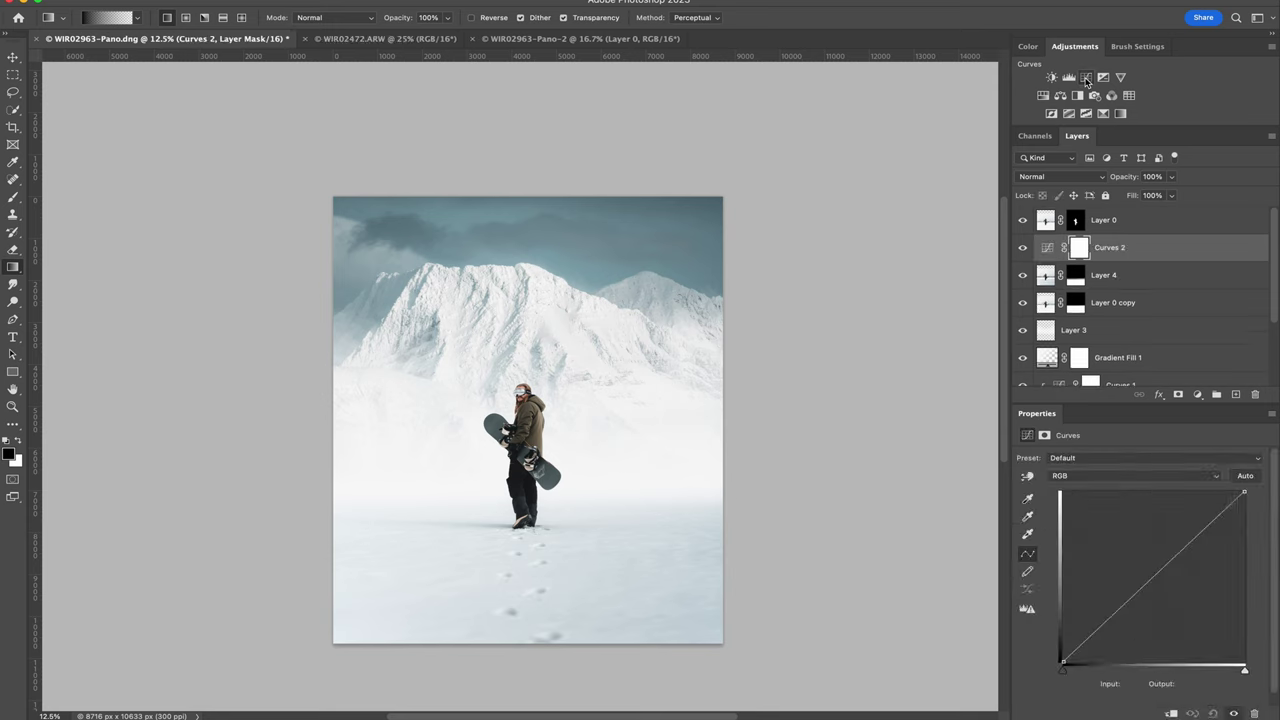
{"action": "left_click", "coordinate": [1171, 714]}
{"action": "left_click_drag", "start_coordinate": [1201, 528], "coordinate": [1198, 517]}
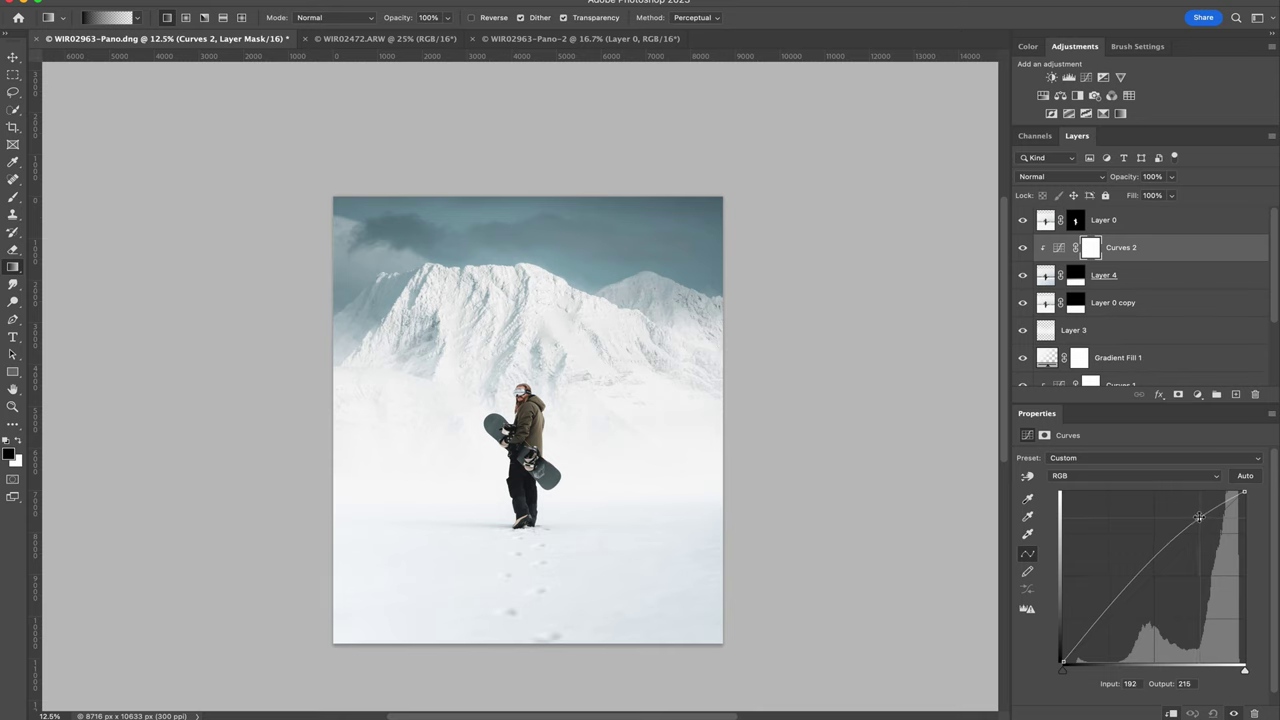
{"action": "left_click_drag", "start_coordinate": [1109, 606], "coordinate": [1128, 626]}
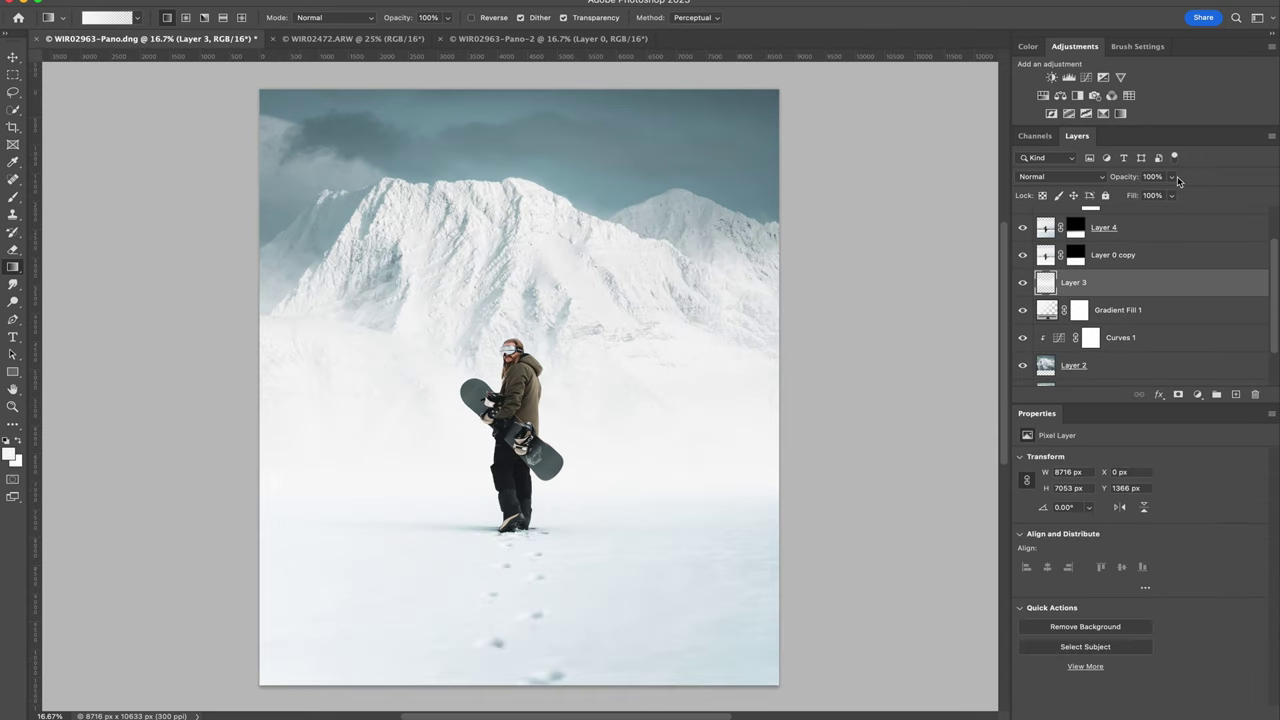
Step: Reduce the opacity of the fog on Layer 3 to 62%
{"action": "left_click", "coordinate": [1163, 195]}
{"action": "left_click_drag", "start_coordinate": [1113, 196], "coordinate": [1151, 196]}
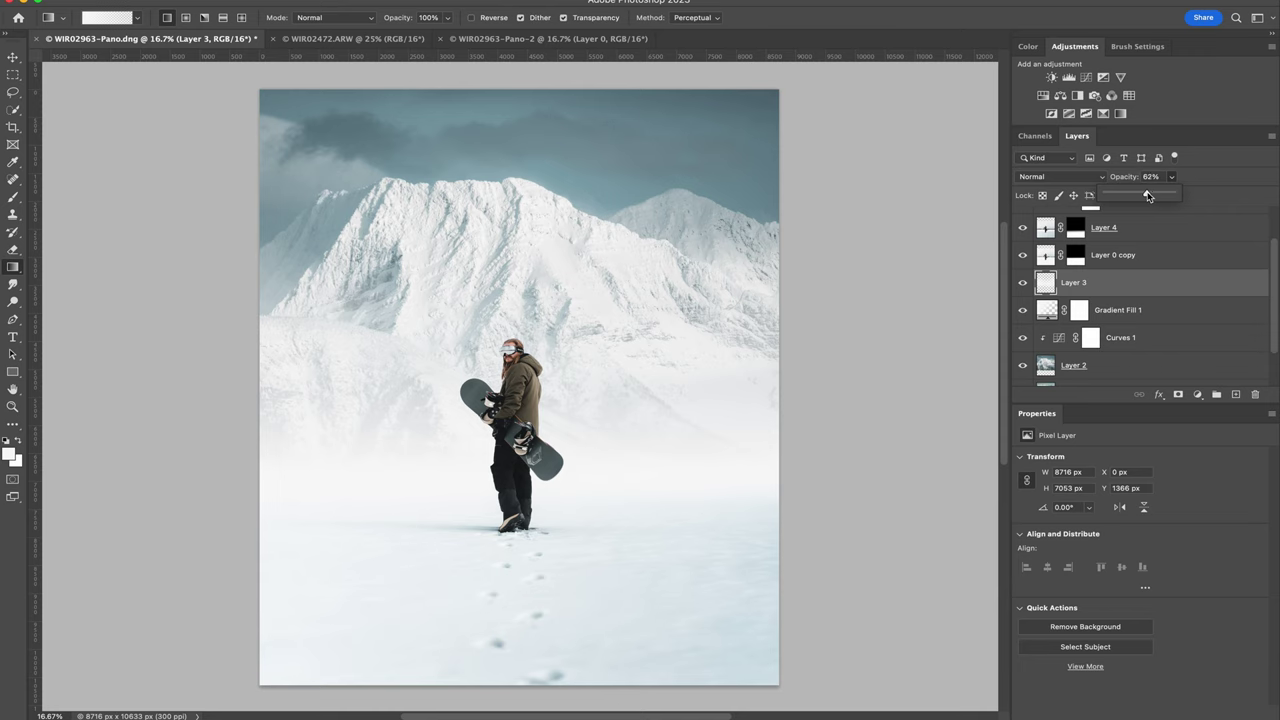
{"action": "left_click", "coordinate": [1160, 282]}
{"action": "double_click", "coordinate": [1047, 310]}
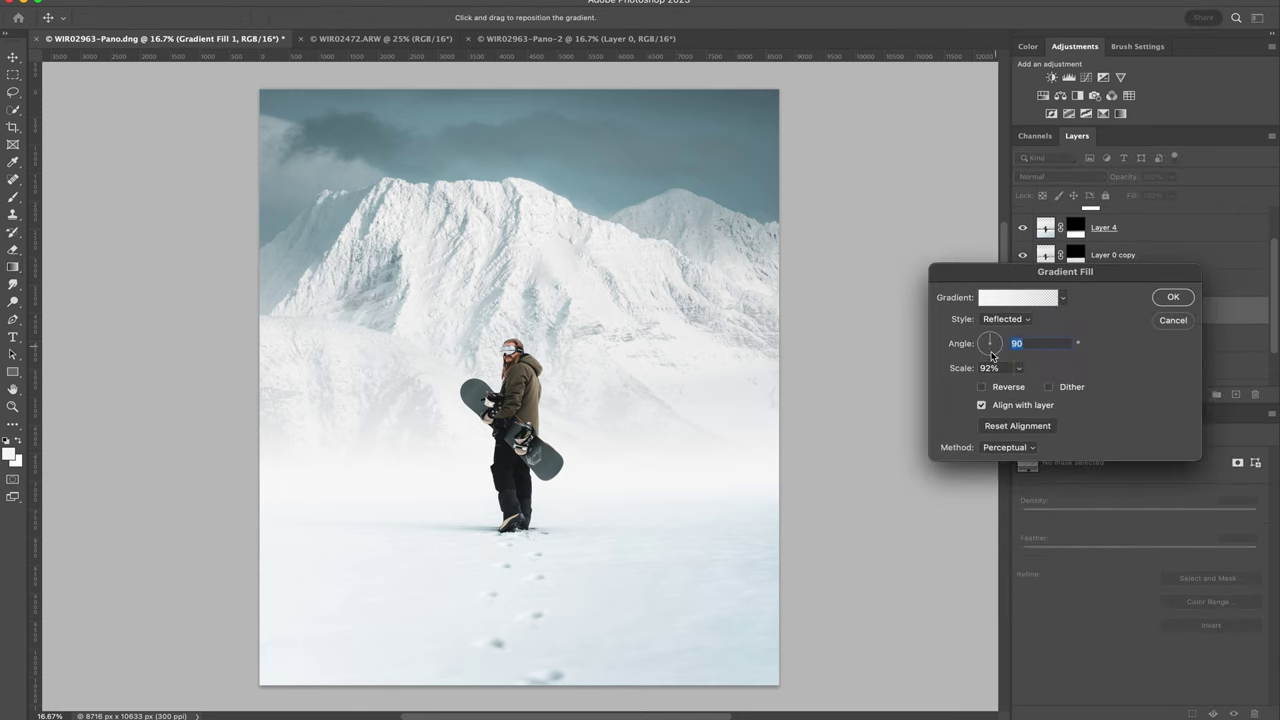
{"action": "left_click_drag", "start_coordinate": [964, 369], "coordinate": [929, 371]}
{"action": "left_click", "coordinate": [1017, 297]}
{"action": "left_click", "coordinate": [773, 421]}
{"action": "left_click", "coordinate": [656, 373]}
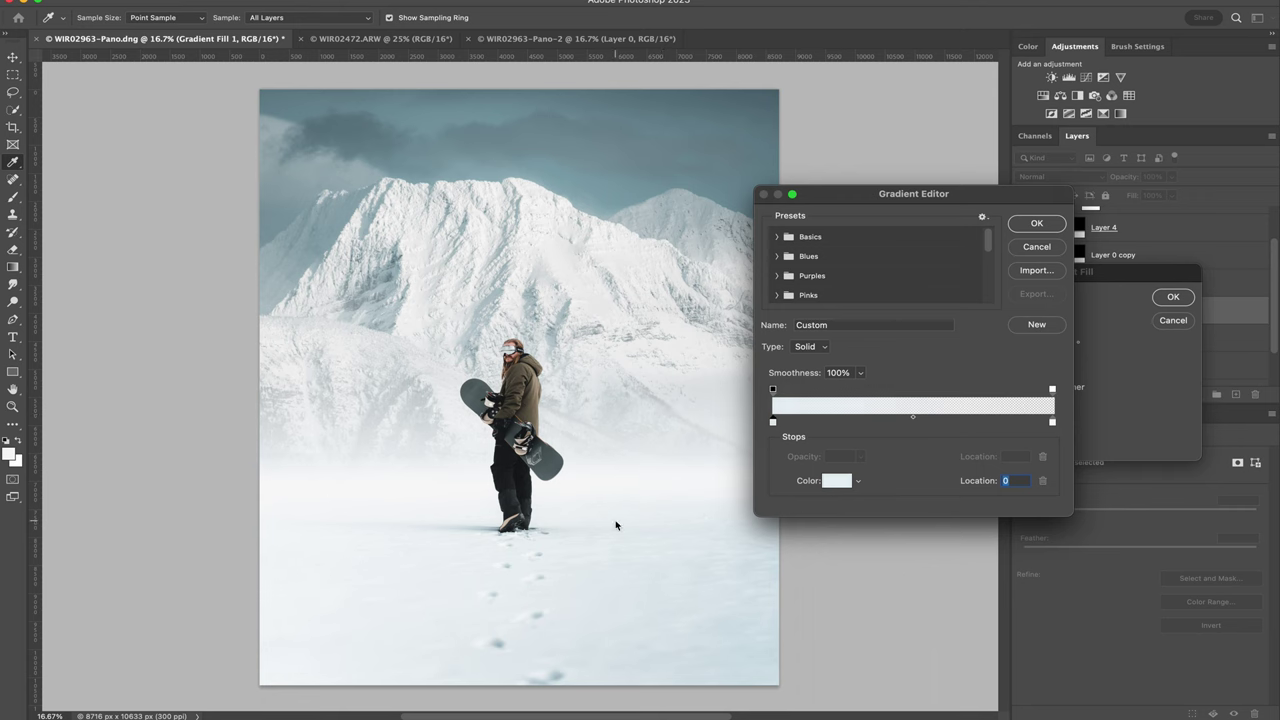
{"action": "double_click", "coordinate": [1053, 422]}
{"action": "left_click", "coordinate": [769, 563]}
{"action": "key", "text": "Return"}
{"action": "left_click", "coordinate": [837, 480]}
{"action": "left_click", "coordinate": [1064, 348]}
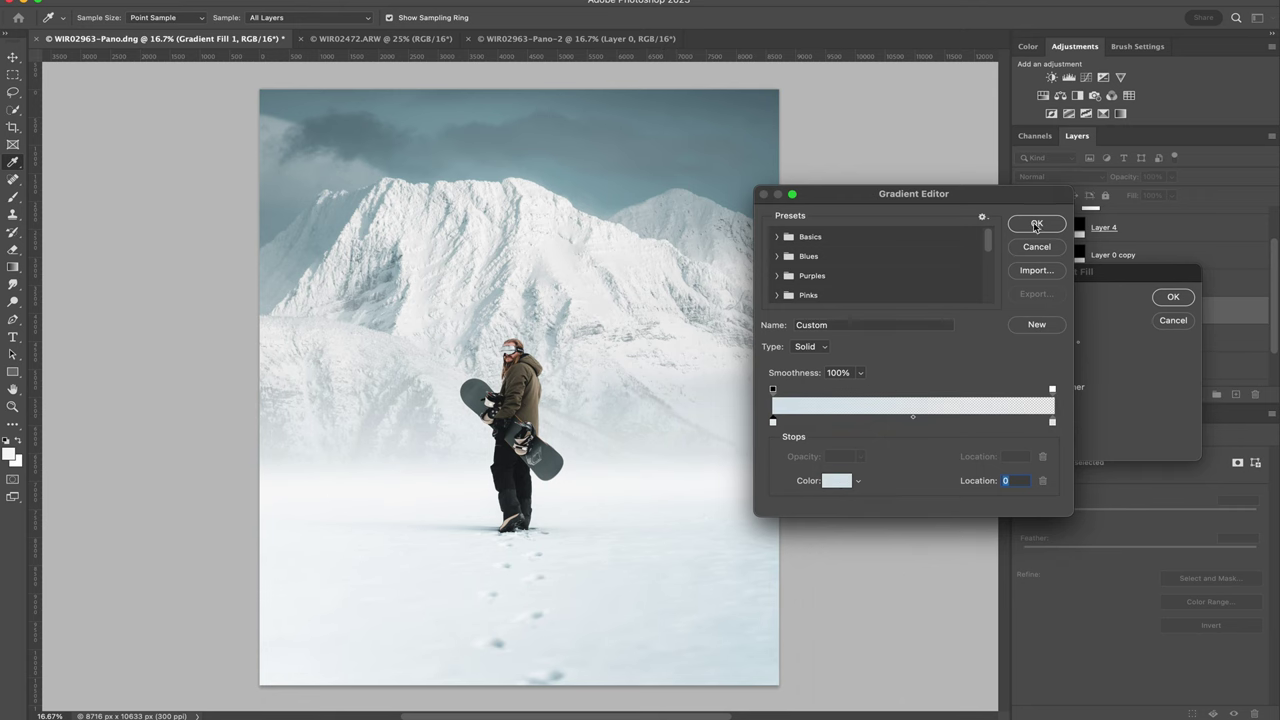
{"action": "left_click", "coordinate": [1036, 223]}
{"action": "left_click_drag", "start_coordinate": [964, 369], "coordinate": [985, 371]}
{"action": "left_click", "coordinate": [1173, 321]}
Step: Select Layer 0, Layer 4, Layer 0 copy and Gradient Fill 1 together and move them slightly up the canvas
{"action": "left_click", "coordinate": [1178, 220]}
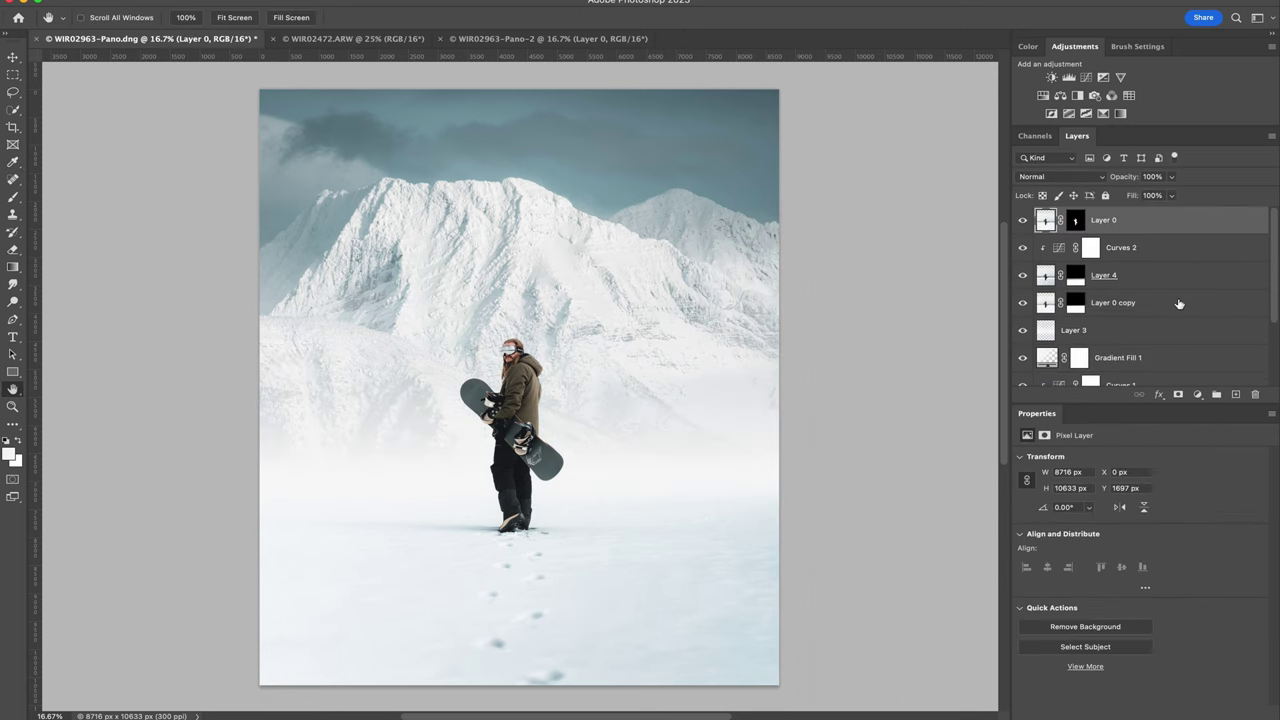
{"action": "left_click", "coordinate": [1170, 277], "text": "super"}
{"action": "left_click", "coordinate": [1166, 303], "text": "super"}
{"action": "scroll", "coordinate": [1164, 309], "scroll_direction": "down", "scroll_amount": 3}
{"action": "left_click", "coordinate": [1171, 264], "text": "super"}
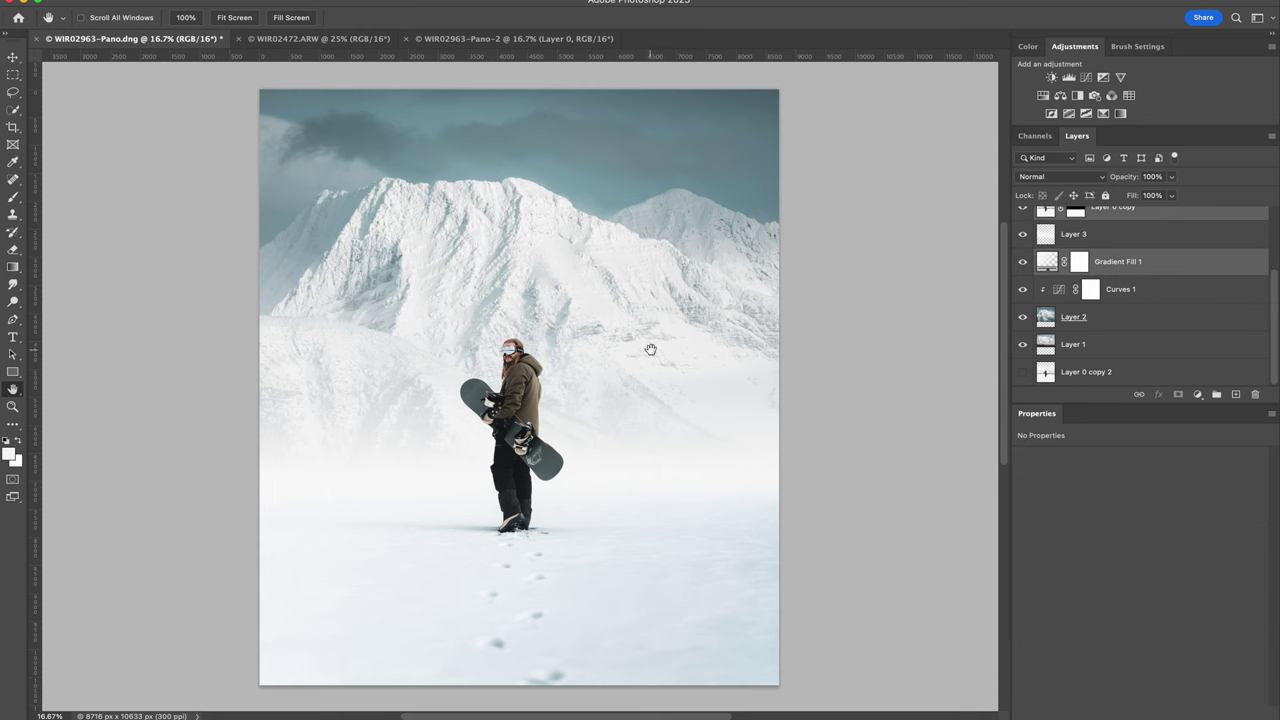
{"action": "key", "text": "v"}
{"action": "left_click_drag", "start_coordinate": [515, 450], "coordinate": [520, 422]}
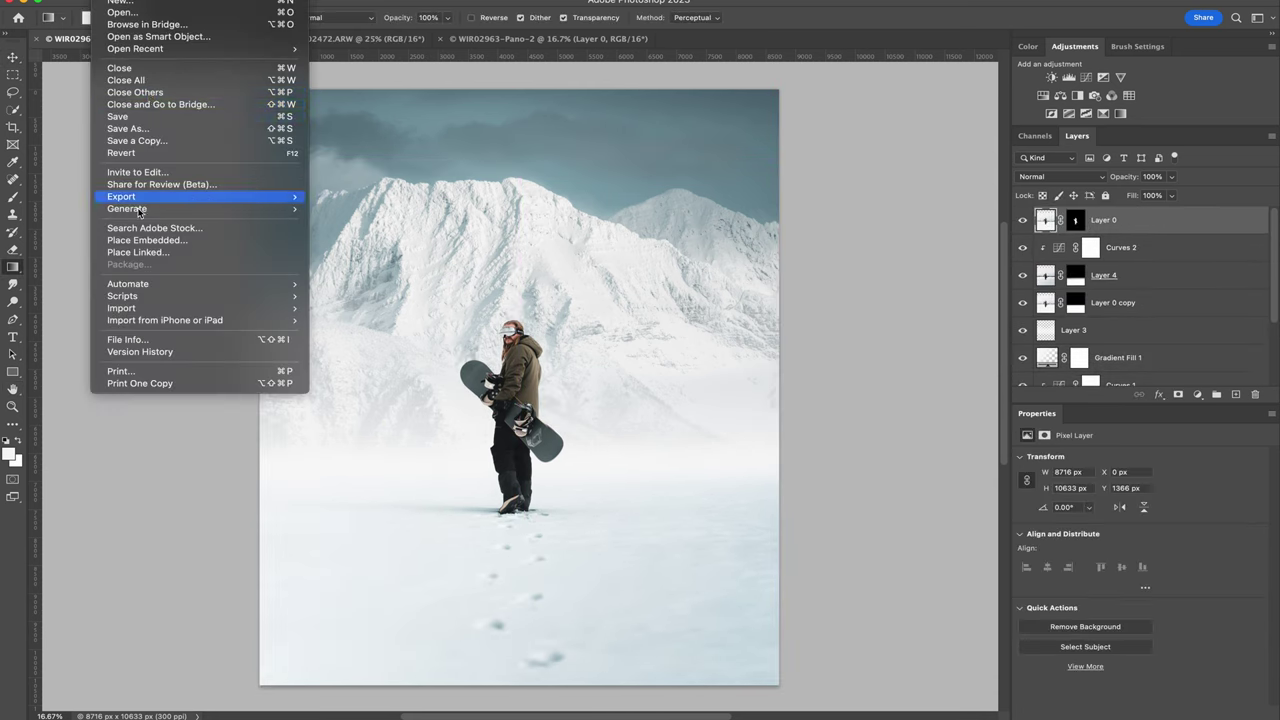
Step: Create a radial gradient fill layer above Layer 0, placing its glow beyond the canvas's right edge near the smaller peak and enlarging it
{"action": "mouse_move", "coordinate": [239, 143]}
{"action": "left_click", "coordinate": [426, 155]}
{"action": "left_click", "coordinate": [764, 332]}
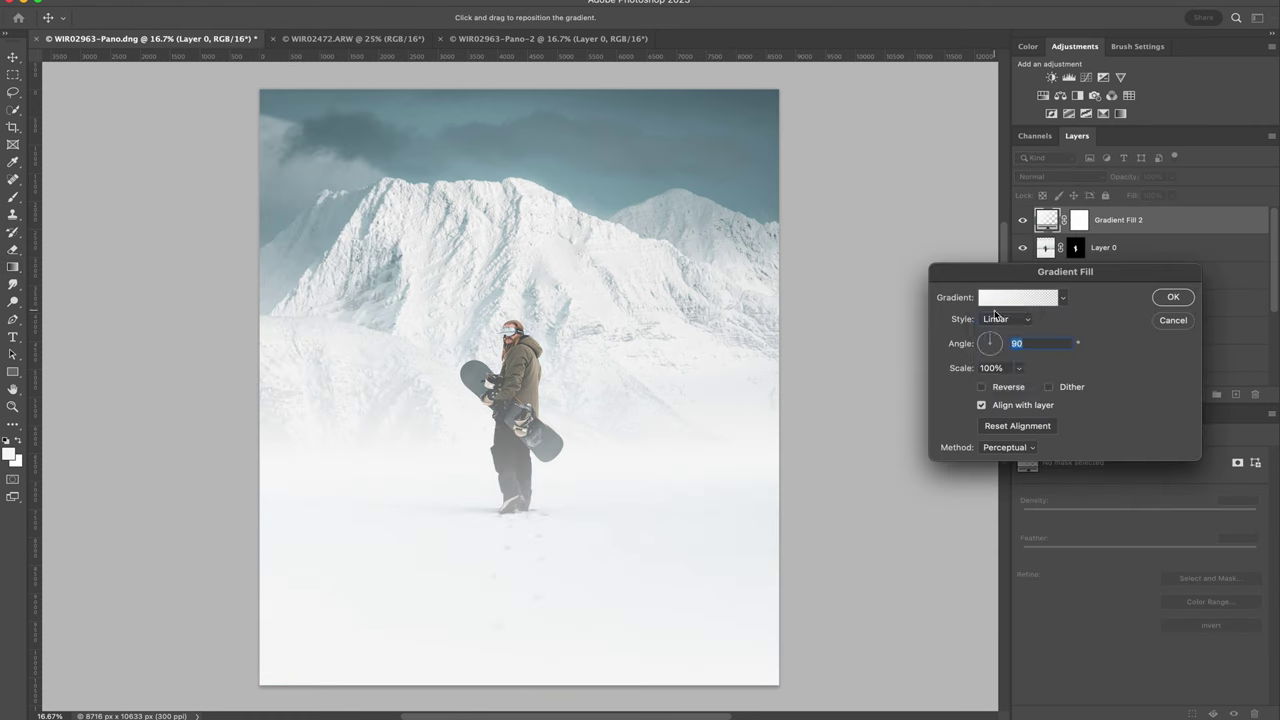
{"action": "left_click", "coordinate": [1006, 319]}
{"action": "left_click", "coordinate": [1000, 334]}
{"action": "left_click_drag", "start_coordinate": [597, 387], "coordinate": [879, 272]}
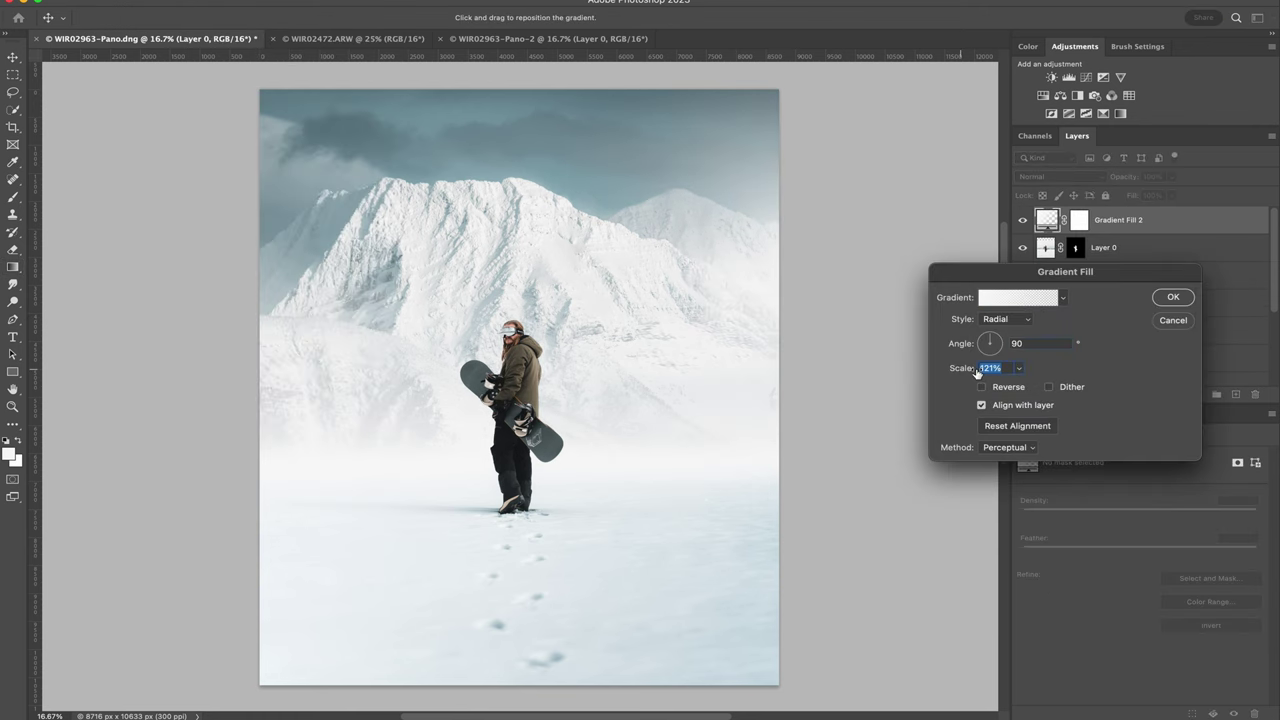
{"action": "left_click", "coordinate": [1176, 298]}
Step: Set the Gradient Fill 2 layer's blend mode to Soft Light and enlarge the scale of its radial glow
{"action": "left_click", "coordinate": [1060, 176]}
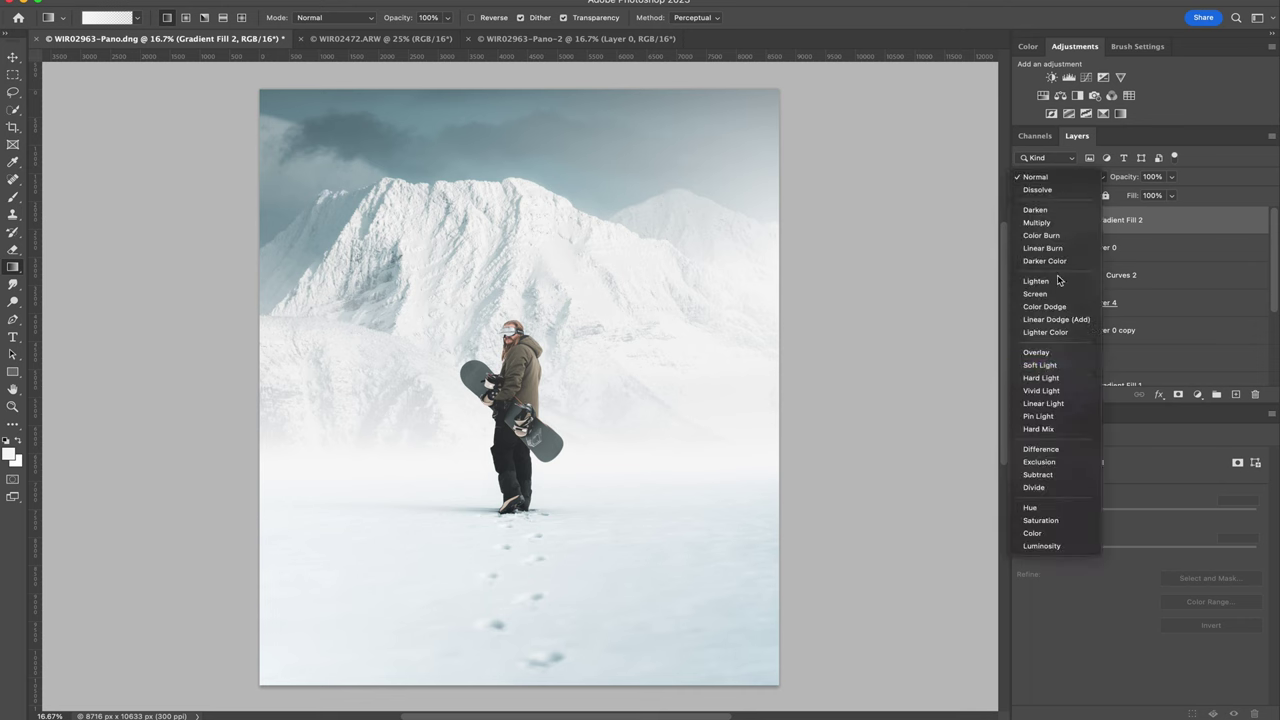
{"action": "left_click", "coordinate": [1044, 295]}
{"action": "left_click", "coordinate": [1060, 176]}
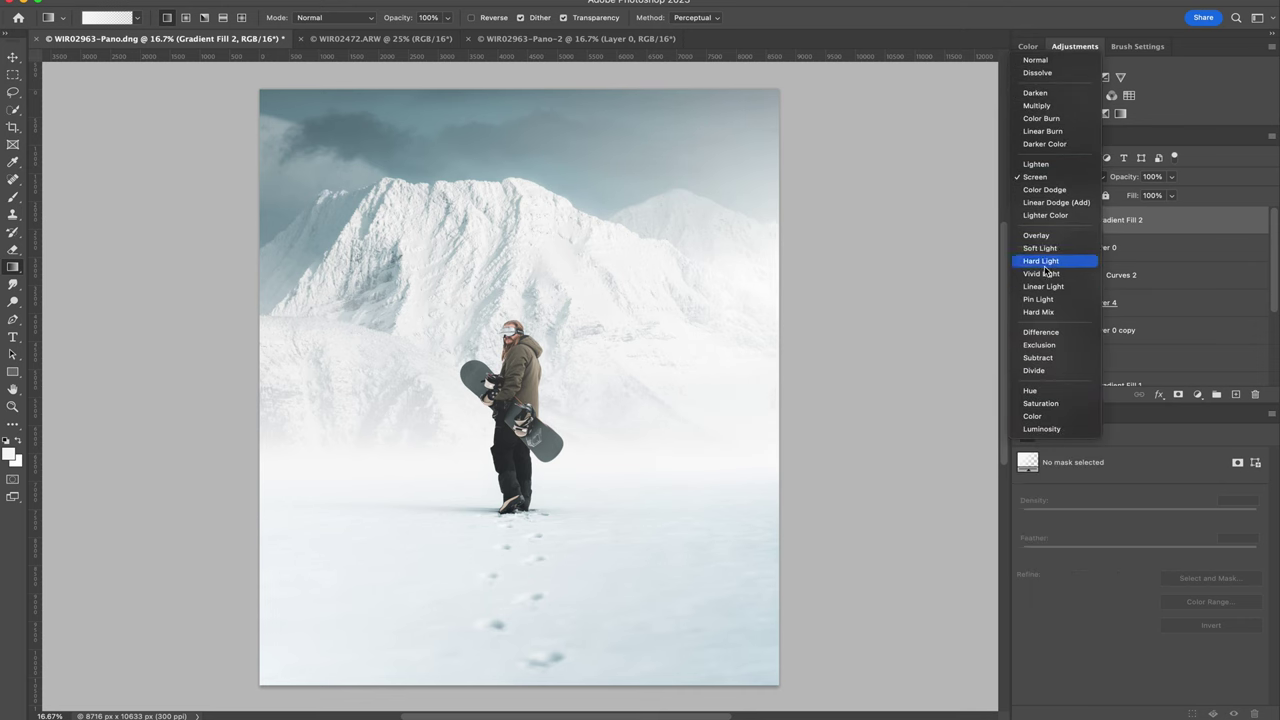
{"action": "left_click", "coordinate": [1043, 251]}
{"action": "double_click", "coordinate": [1046, 220]}
{"action": "left_click_drag", "start_coordinate": [958, 371], "coordinate": [985, 371]}
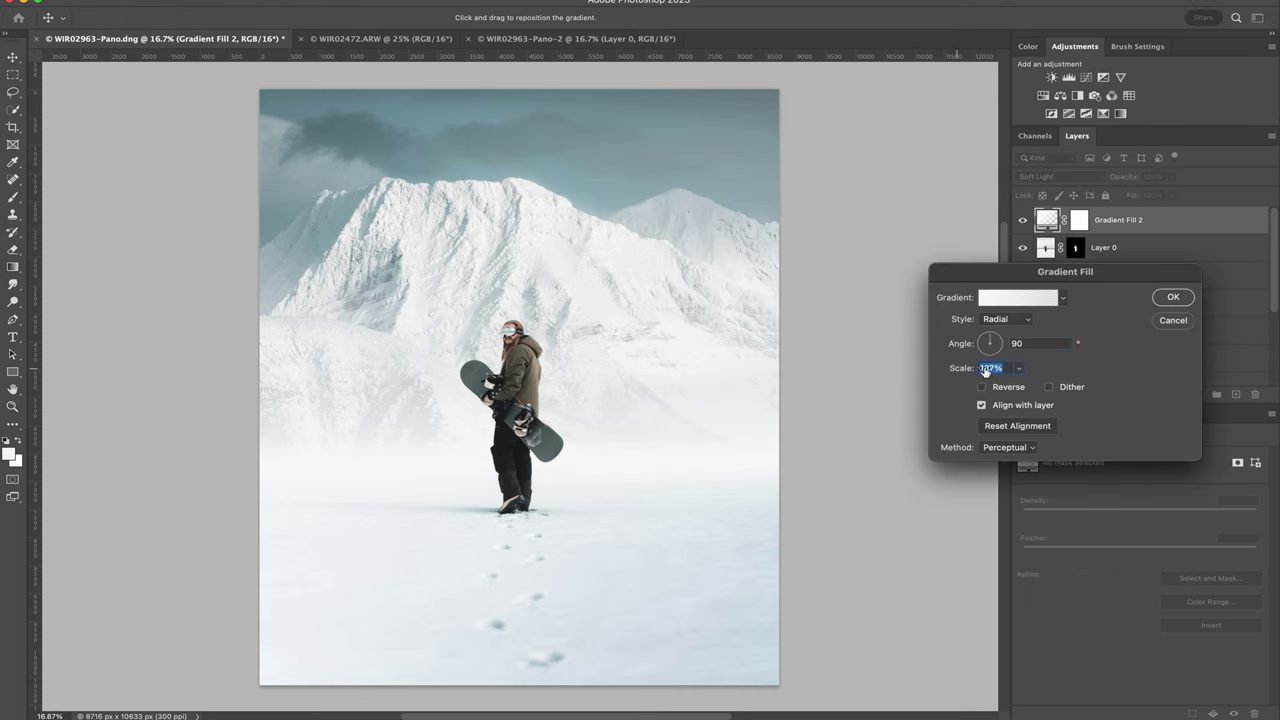
{"action": "left_click", "coordinate": [1173, 297]}
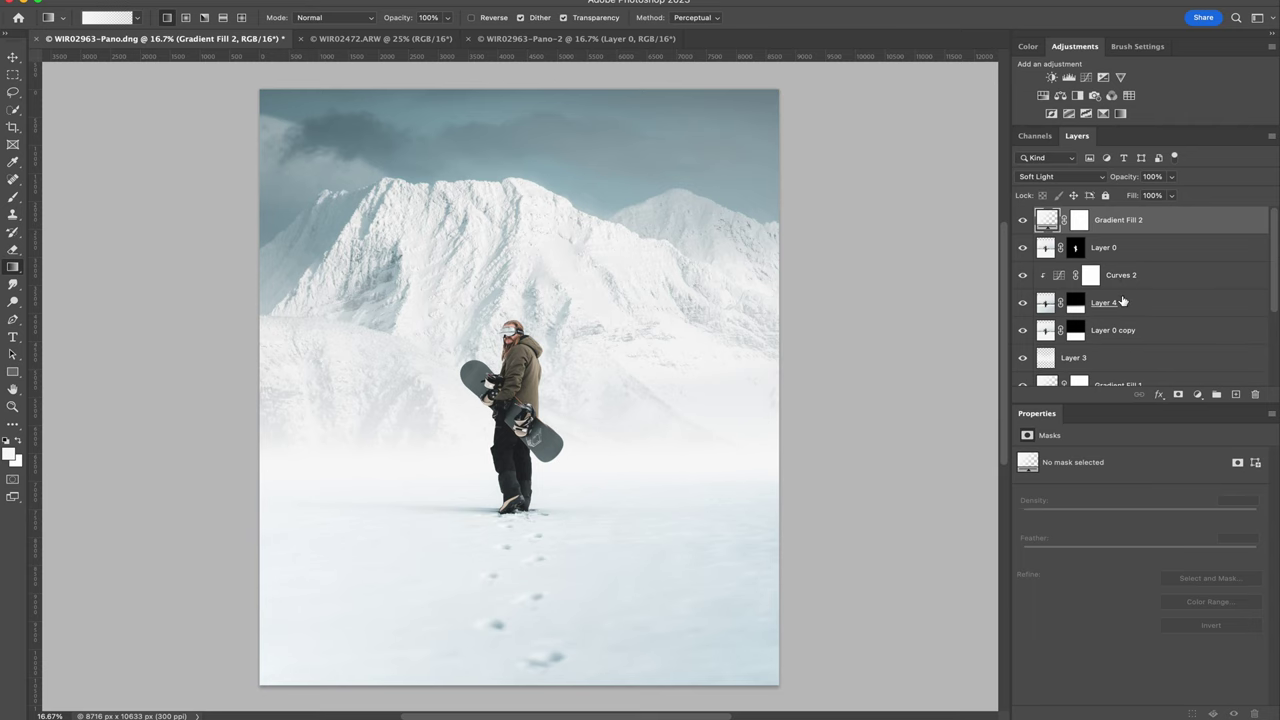
Step: Duplicate the mountain image on Layer 2 and hide the original layer
{"action": "key", "text": "super+plus"}
{"action": "key", "text": "super+plus"}
{"action": "key", "text": "super+plus"}
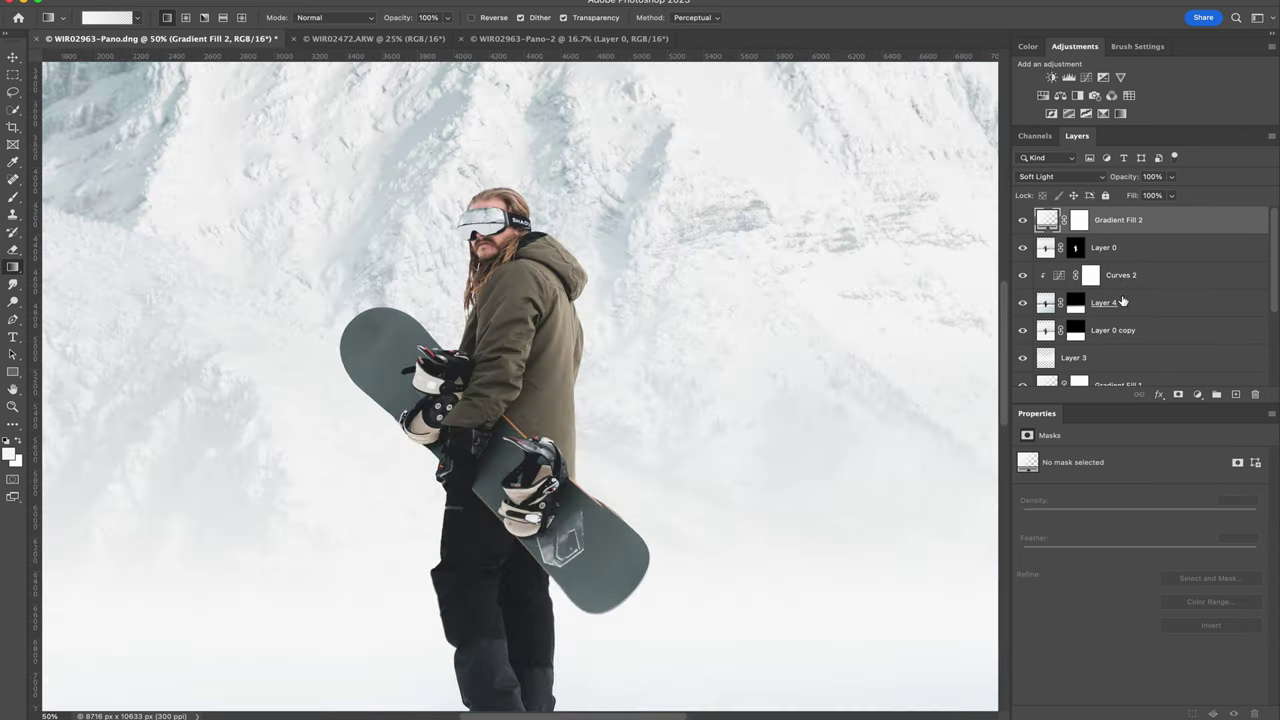
{"action": "scroll", "coordinate": [1121, 258], "scroll_direction": "down", "scroll_amount": 3}
{"action": "left_click", "coordinate": [1153, 317]}
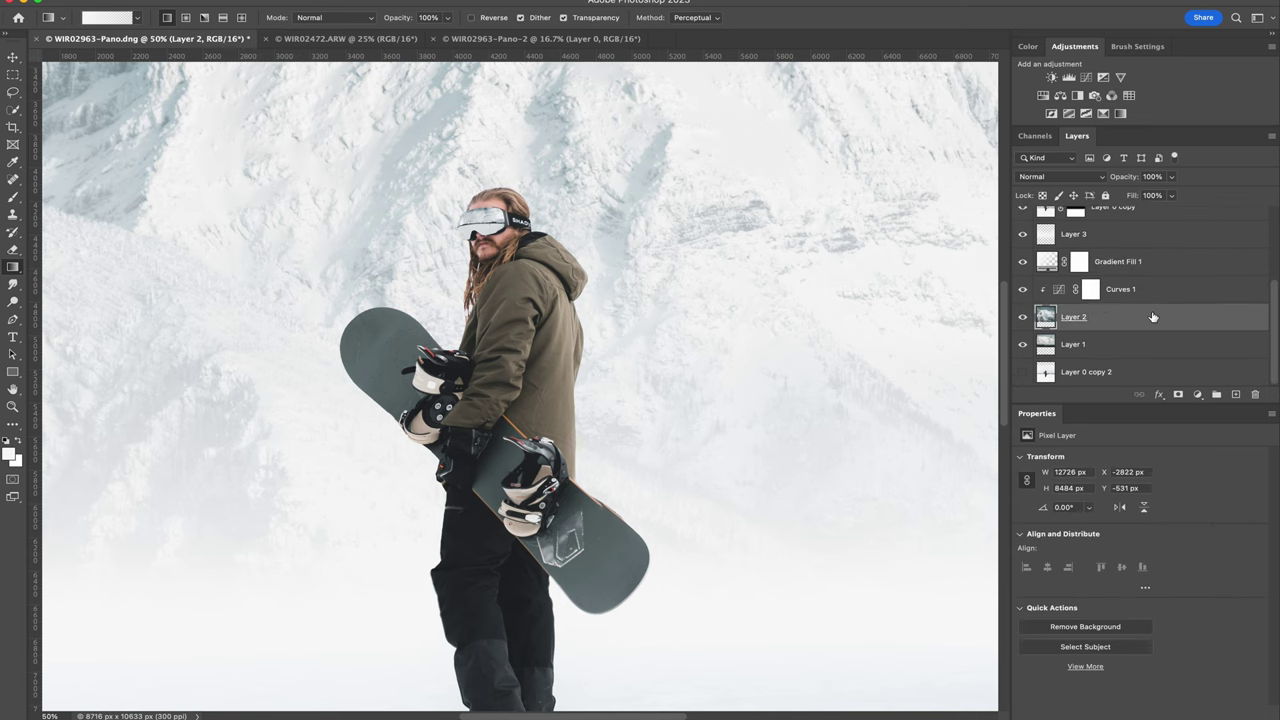
{"action": "key", "text": "super+j"}
{"action": "scroll", "coordinate": [580, 356], "scroll_direction": "up", "scroll_amount": 5}
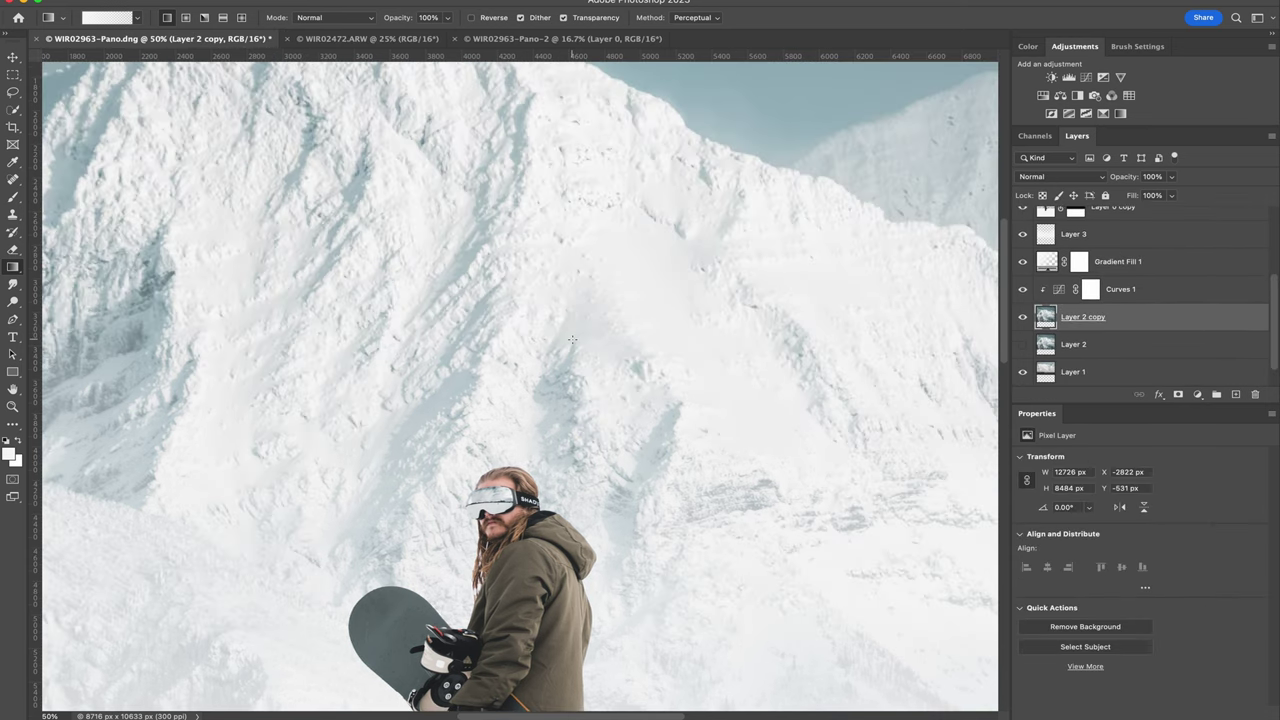
Step: Apply a Lens Blur with an increased radius to the Layer 2 copy mountain layer
{"action": "left_click", "coordinate": [325, 3]}
{"action": "mouse_move", "coordinate": [400, 157]}
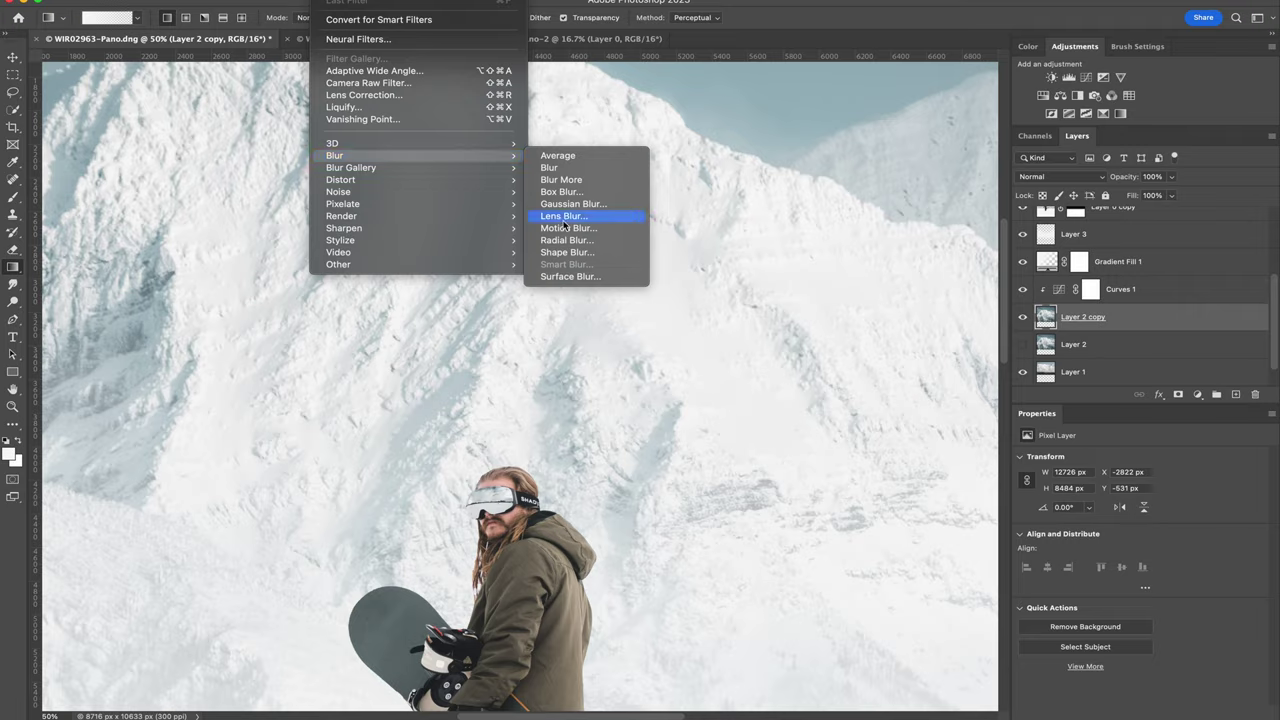
{"action": "left_click", "coordinate": [565, 212]}
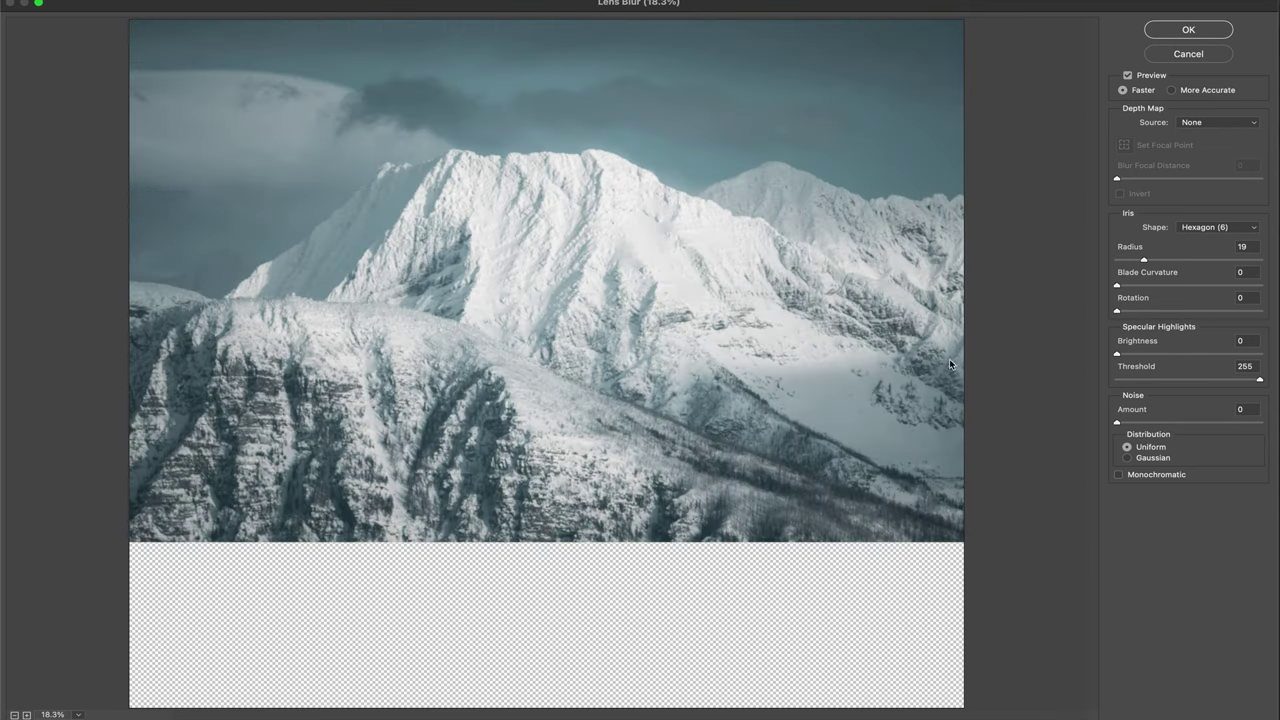
{"action": "left_click", "coordinate": [1160, 260]}
{"action": "left_click", "coordinate": [1184, 28]}
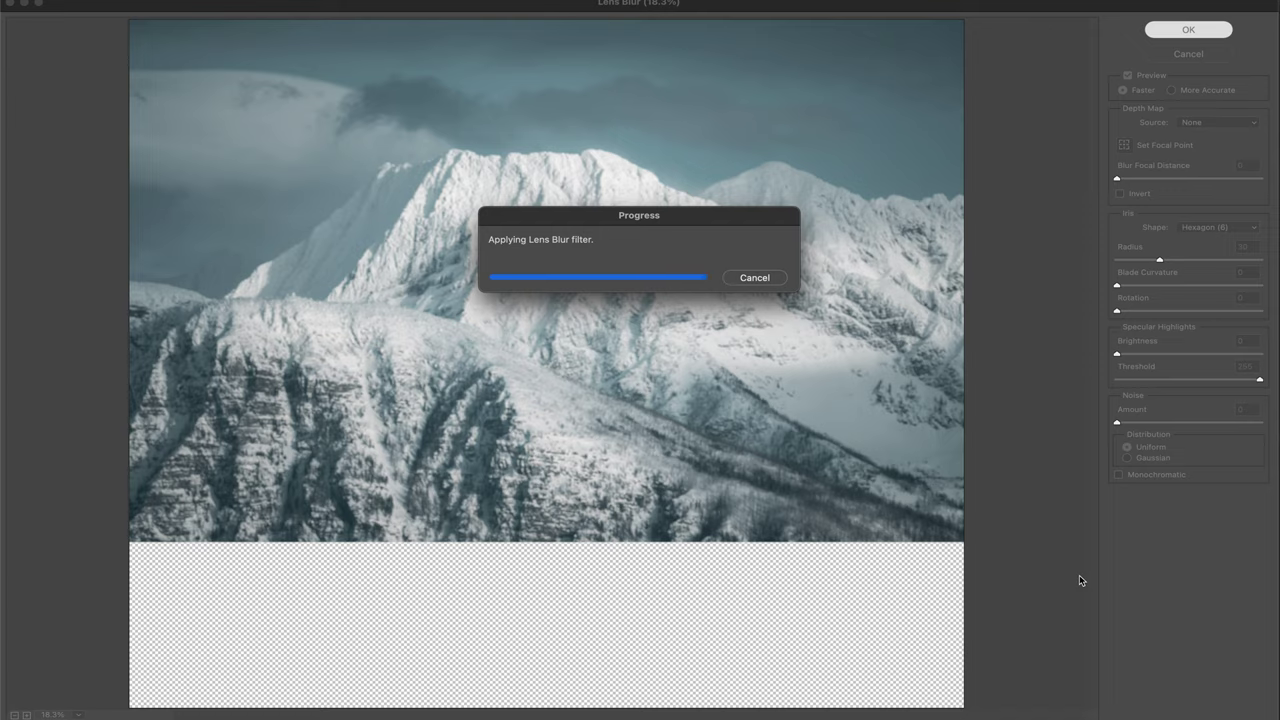
{"action": "scroll", "coordinate": [798, 456], "scroll_direction": "down", "scroll_amount": 3}
{"action": "scroll", "coordinate": [799, 456], "scroll_direction": "up", "scroll_amount": 5}
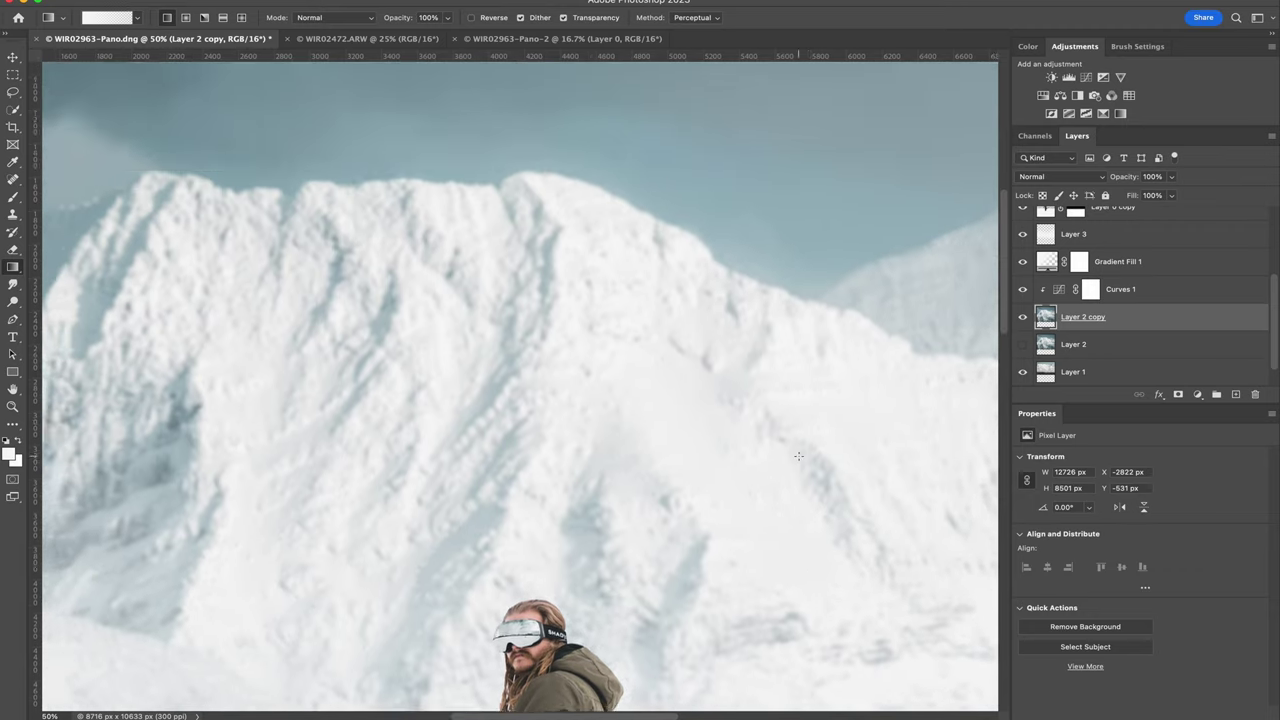
{"action": "scroll", "coordinate": [798, 456], "scroll_direction": "down", "scroll_amount": 3}
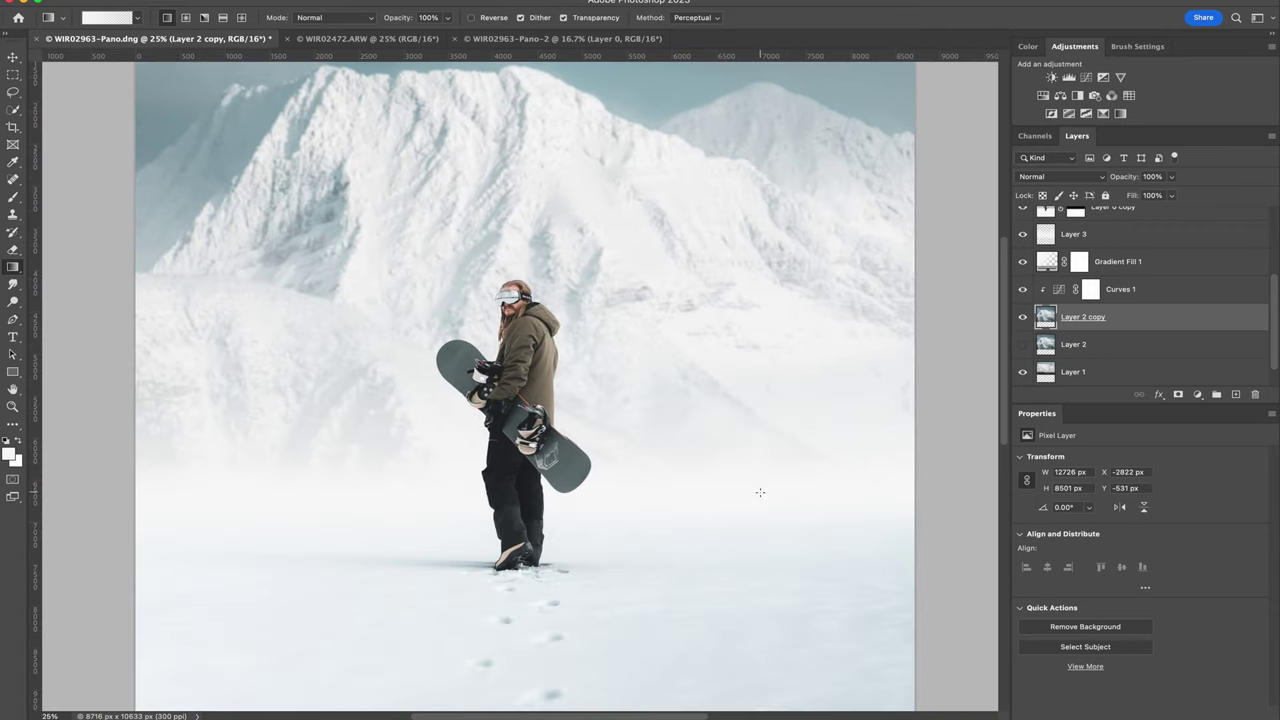
{"action": "scroll", "coordinate": [760, 492], "scroll_direction": "up", "scroll_amount": 1}
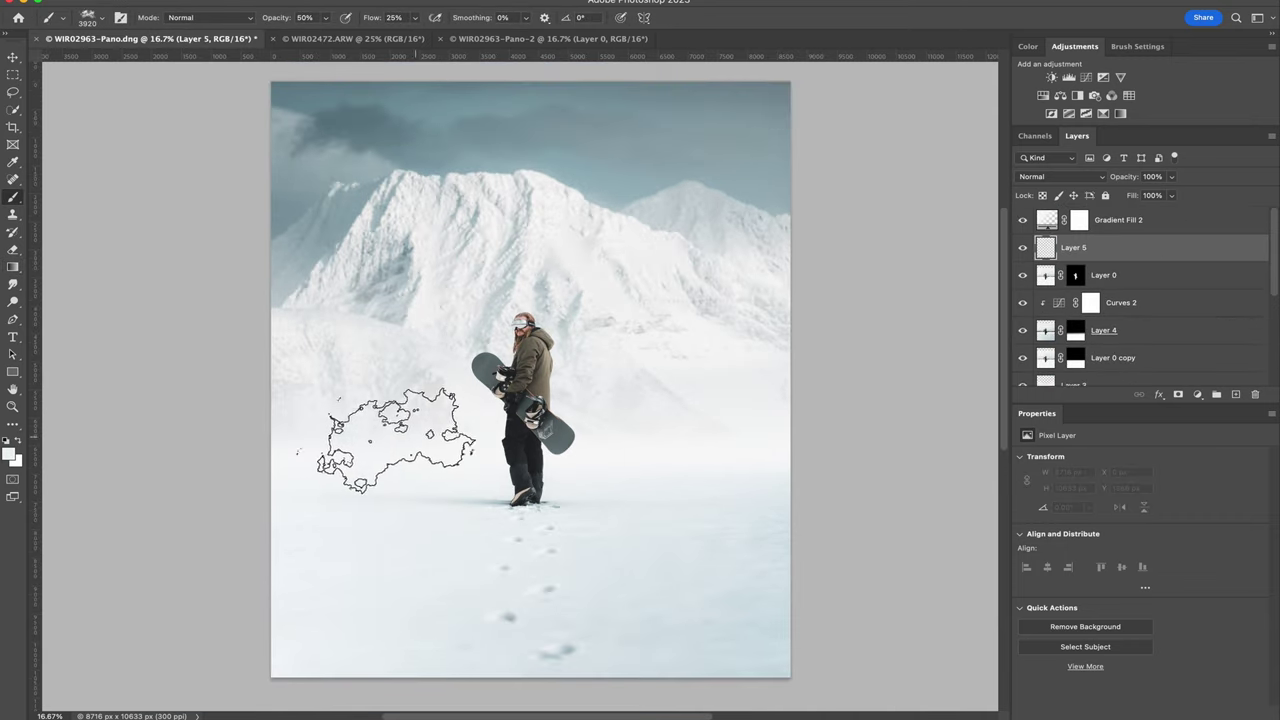
Step: Paint fog on Layer 5 with the textured brush at 21% opacity, across the snowboarder's legs, horizon and mountain slopes
{"action": "left_click_drag", "start_coordinate": [325, 17], "coordinate": [307, 38]}
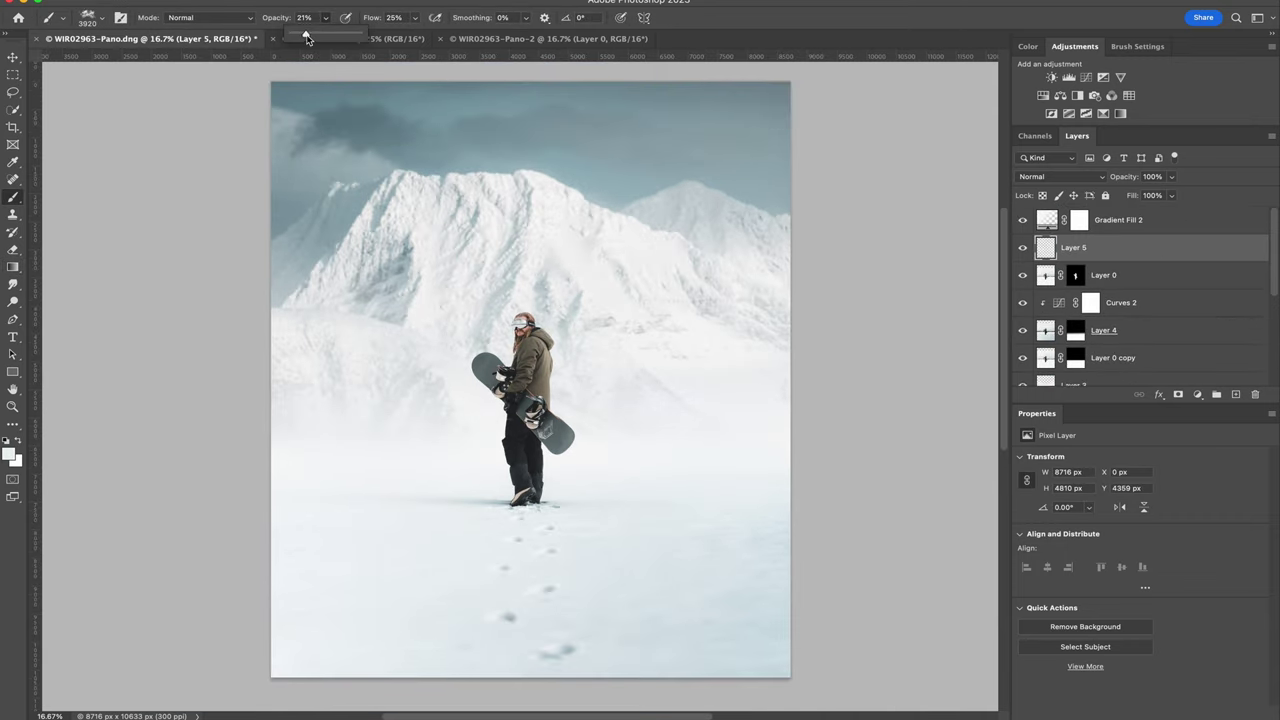
{"action": "mouse_move", "coordinate": [379, 431]}
{"action": "left_mouse_down"}
{"action": "mouse_move", "coordinate": [489, 460]}
{"action": "mouse_move", "coordinate": [569, 455]}
{"action": "mouse_move", "coordinate": [584, 521]}
{"action": "mouse_move", "coordinate": [780, 440]}
{"action": "left_mouse_up"}
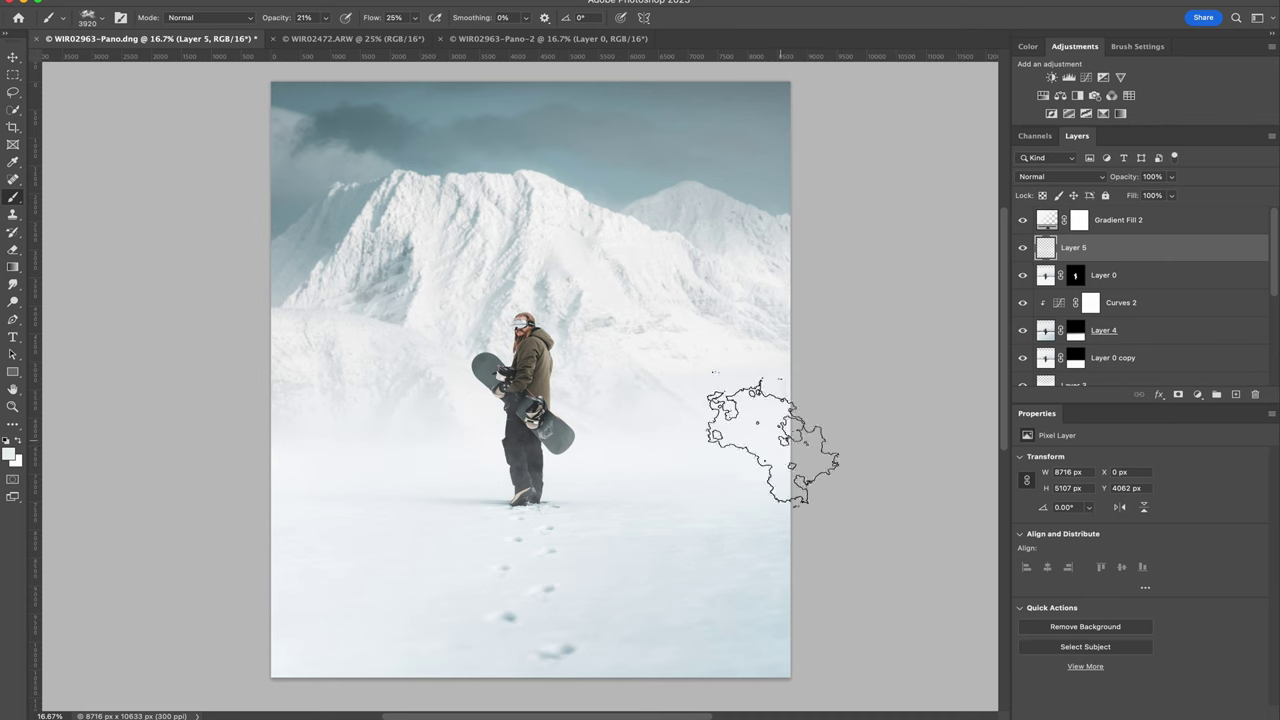
{"action": "mouse_move", "coordinate": [417, 282]}
{"action": "left_mouse_down"}
{"action": "mouse_move", "coordinate": [771, 310]}
{"action": "mouse_move", "coordinate": [720, 359]}
{"action": "left_mouse_up"}
{"action": "key", "text": "super+plus"}
{"action": "key", "text": "super+plus"}
{"action": "key", "text": "super+plus"}
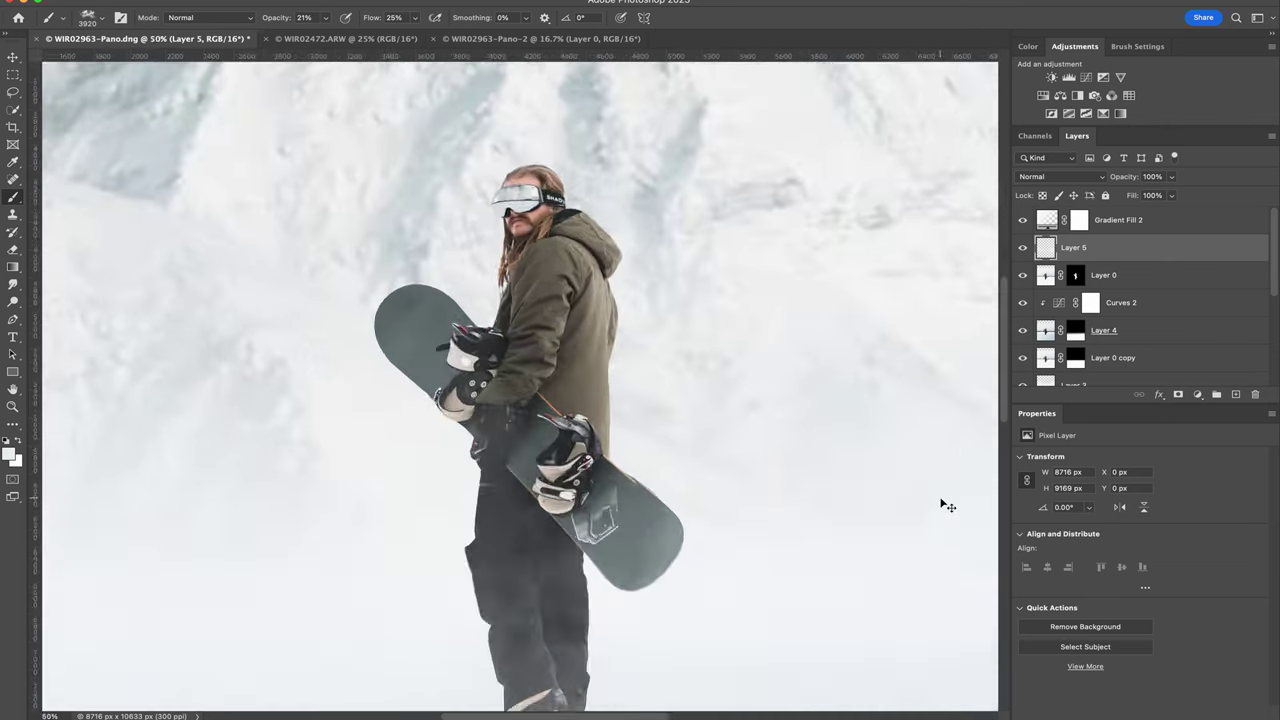
{"action": "key", "text": "super+minus"}
{"action": "key", "text": "super+minus"}
{"action": "key", "text": "super+minus"}
Step: Try painting extra fog over the snowboarder's legs and board with a smaller fog brush
{"action": "key", "text": "super+z"}
{"action": "left_click", "coordinate": [88, 18]}
{"action": "mouse_move", "coordinate": [535, 470]}
{"action": "left_mouse_down"}
{"action": "mouse_move", "coordinate": [555, 501]}
{"action": "mouse_move", "coordinate": [518, 450]}
{"action": "left_mouse_up"}
{"action": "left_click", "coordinate": [114, 58]}
{"action": "key", "text": "super+z"}
{"action": "left_click_drag", "start_coordinate": [543, 385], "coordinate": [466, 418]}
{"action": "key", "text": "super+z"}
Step: Set the fog brush size to 2120 px
{"action": "left_click", "coordinate": [88, 18]}
{"action": "left_click", "coordinate": [163, 59]}
{"action": "key", "text": "super+plus"}
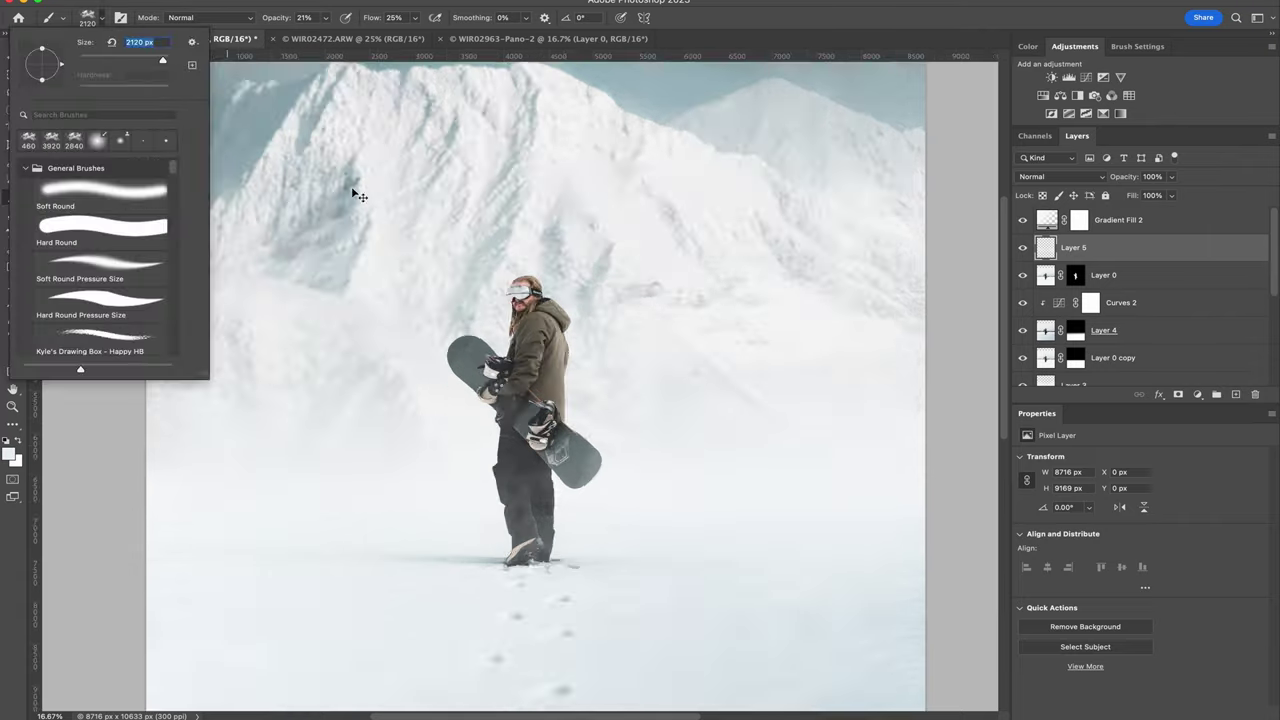
{"action": "key", "text": "Return"}
Step: Examine the snowboarder's jacket edges against the blurred mountain up close, and check the composite as a whole
{"action": "key", "text": "super+plus"}
{"action": "key", "text": "super+plus"}
{"action": "key", "text": "super+minus"}
{"action": "key", "text": "super+minus"}
{"action": "key", "text": "super+minus"}
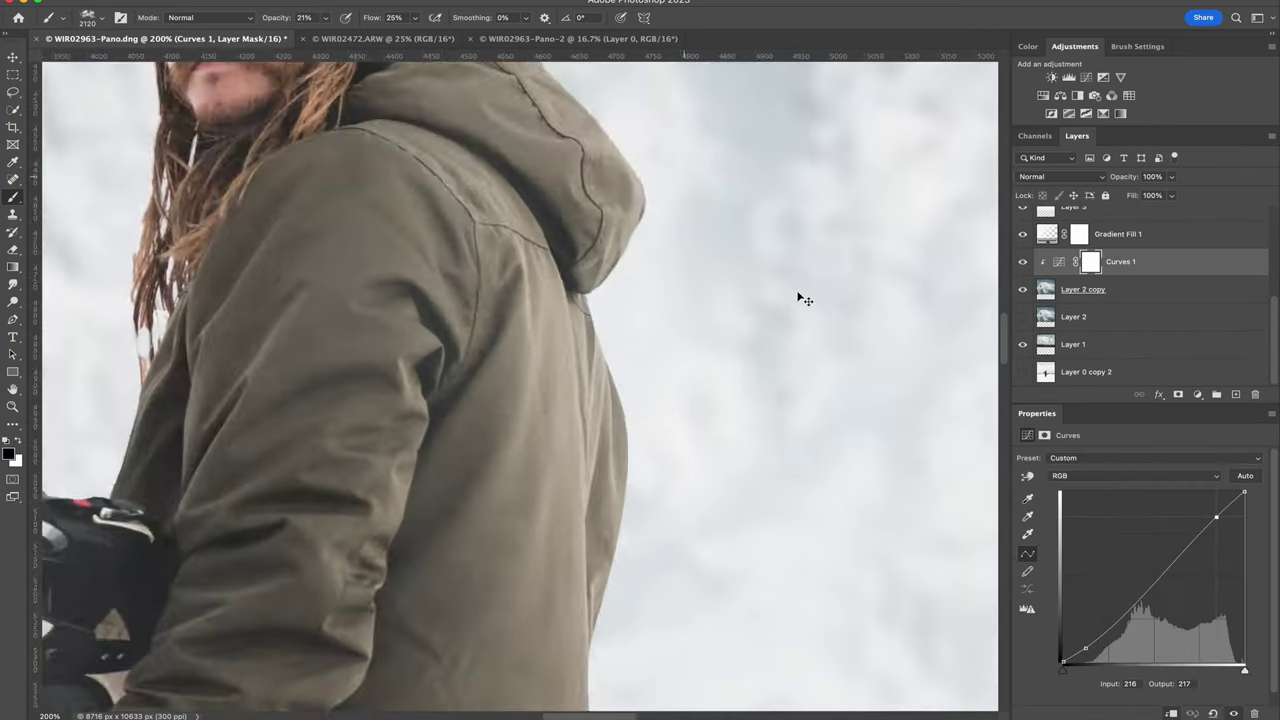
{"action": "scroll", "coordinate": [797, 294], "scroll_direction": "up", "scroll_amount": 5}
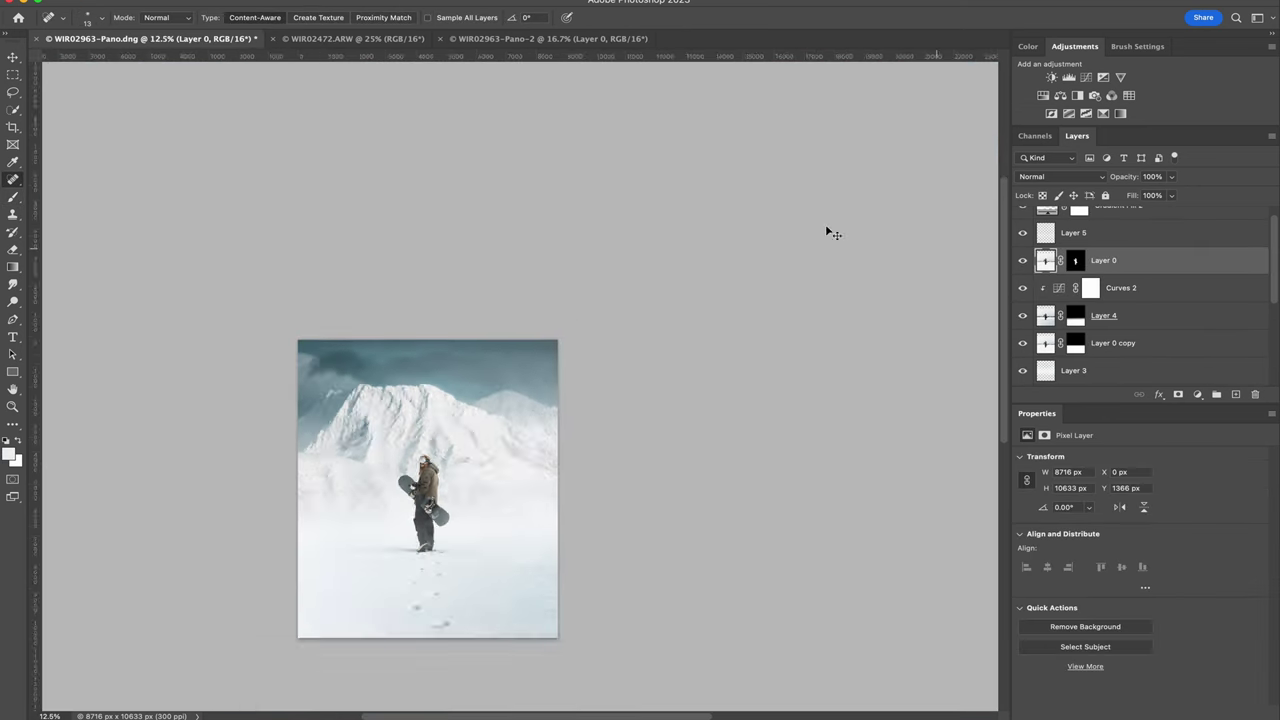
{"action": "key", "text": "super+plus"}
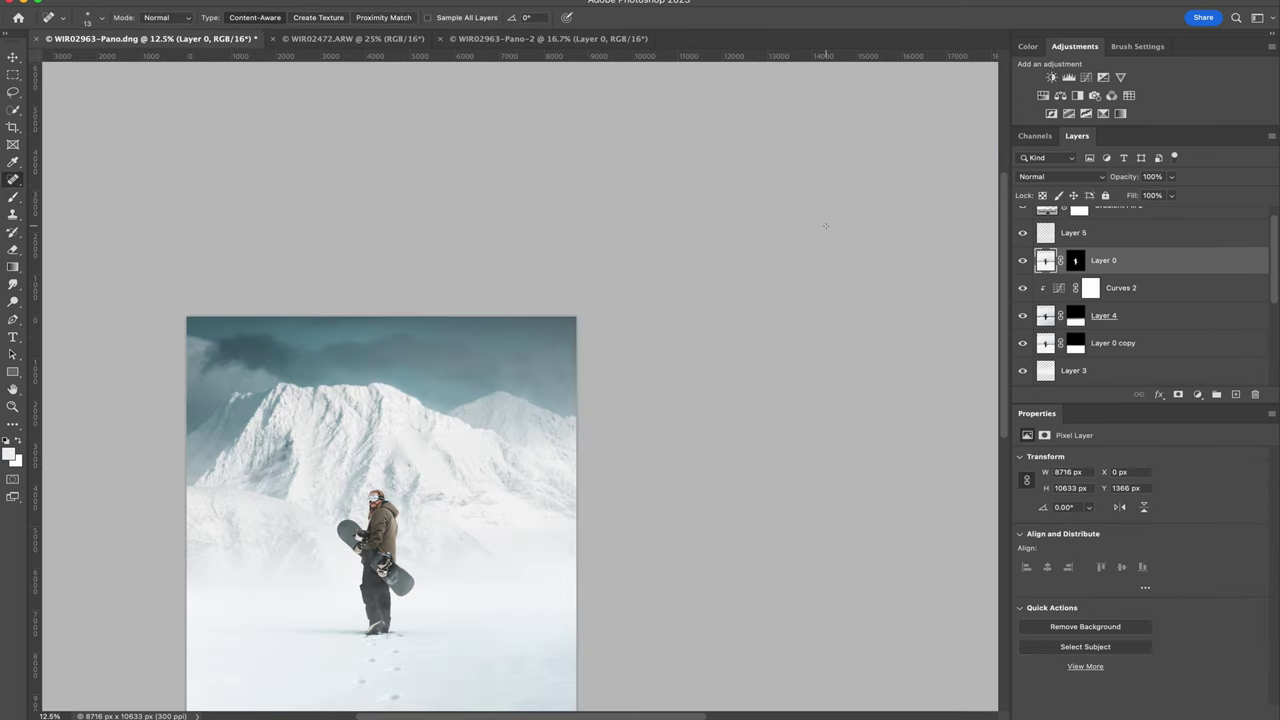
{"action": "left_click_drag", "start_coordinate": [412, 503], "coordinate": [552, 357]}
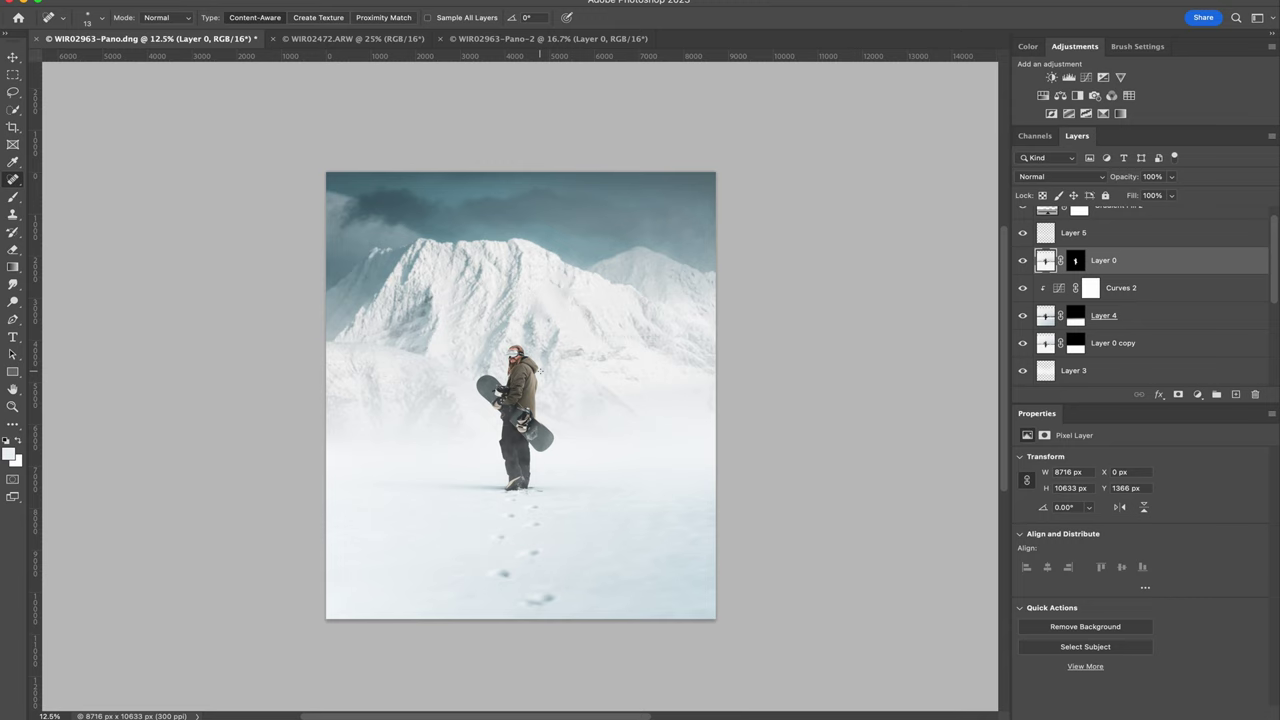
{"action": "key", "text": "super+0"}
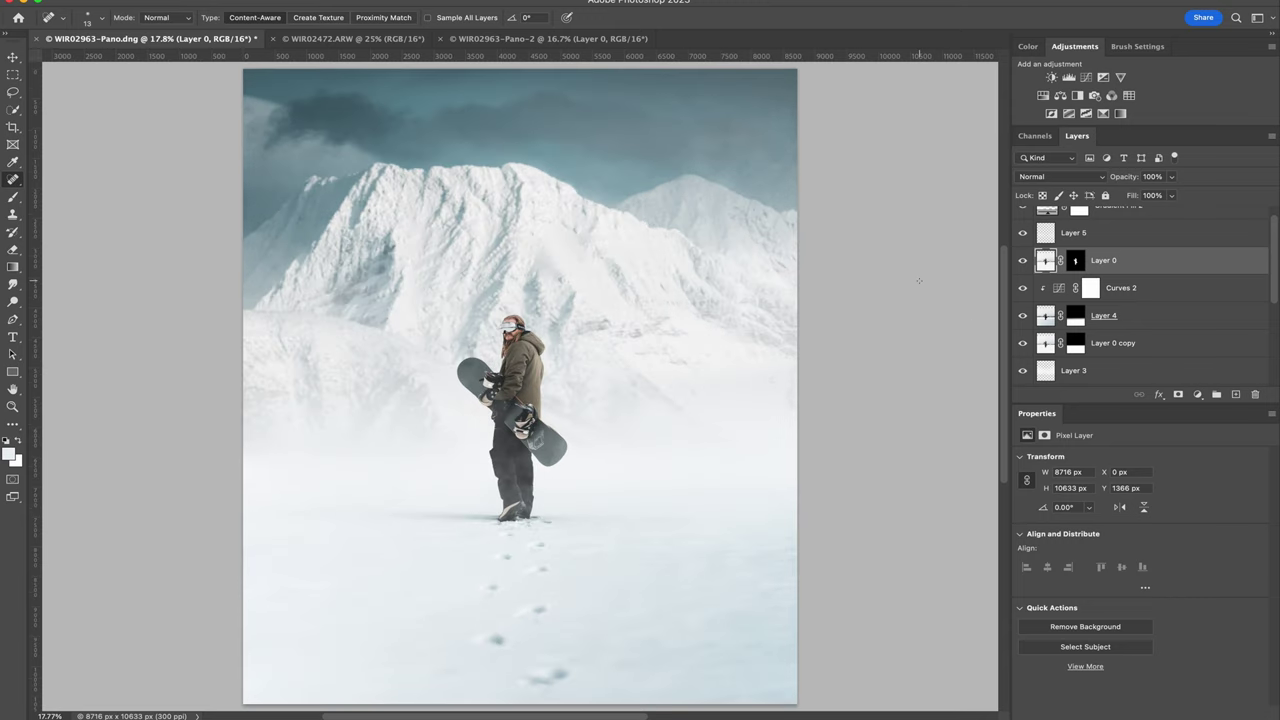
{"action": "scroll", "coordinate": [1202, 226], "scroll_direction": "up", "scroll_amount": 1}
Step: Copy the entire WIR00276.ARW dune image into WIR02963-Pano.psb and place it directly below Layer 4
{"action": "left_click", "coordinate": [1218, 222]}
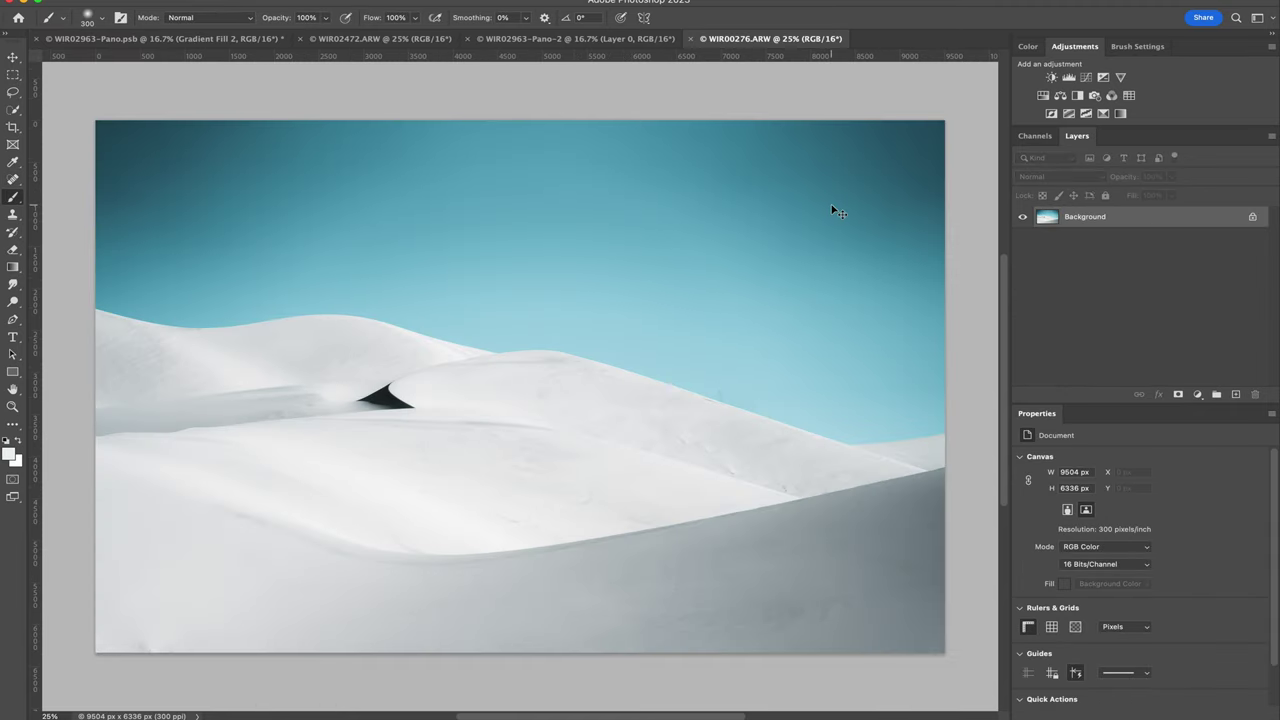
{"action": "key", "text": "ctrl+a"}
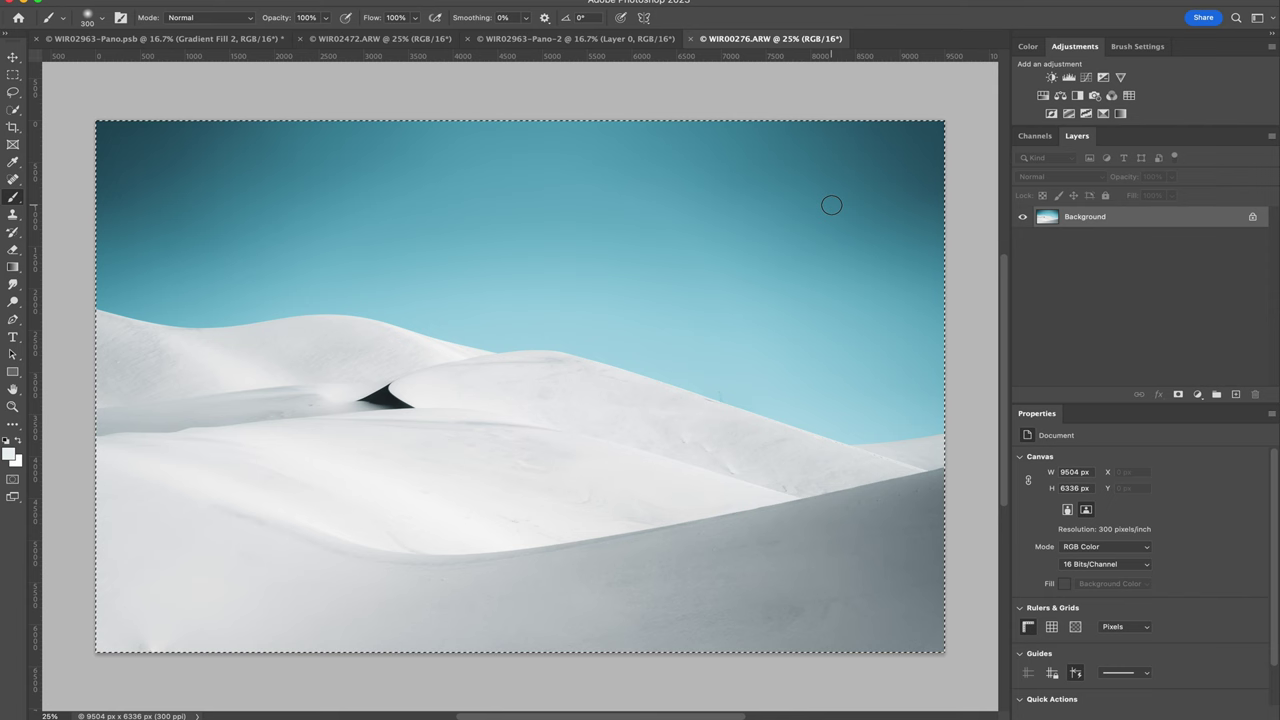
{"action": "left_click", "coordinate": [220, 40]}
{"action": "left_click", "coordinate": [1174, 272]}
{"action": "key", "text": "ctrl+v"}
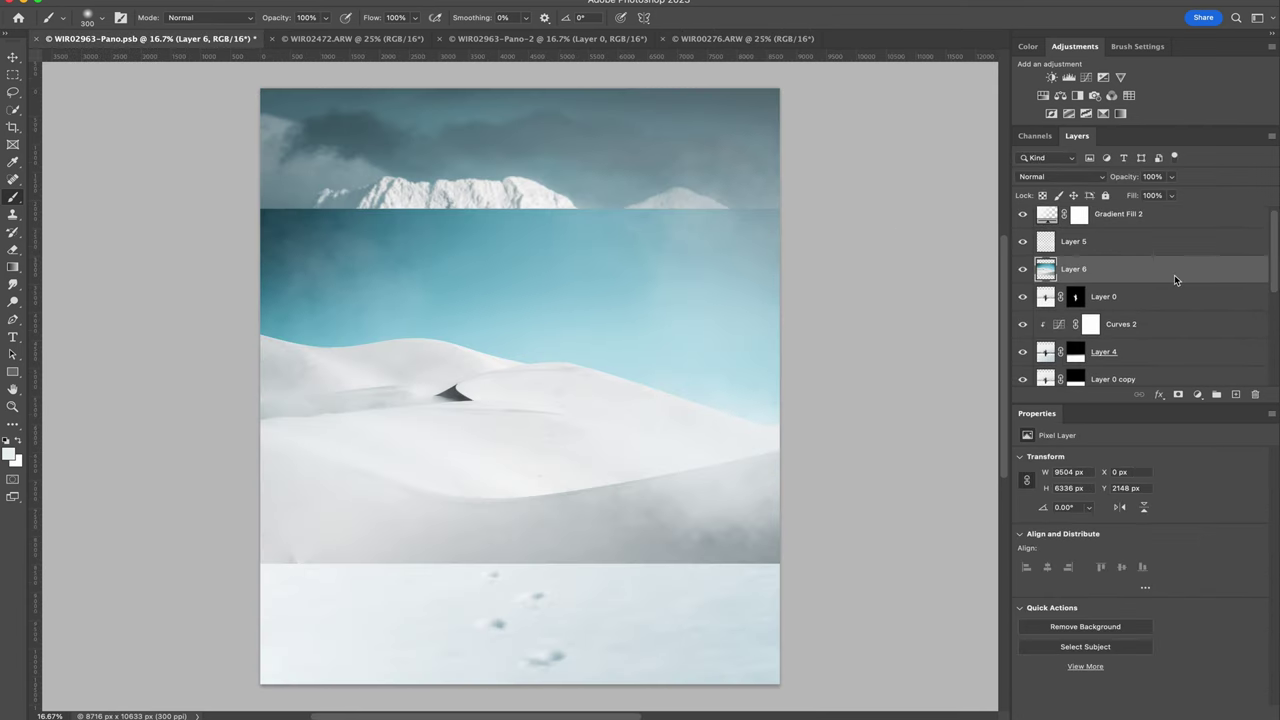
{"action": "left_click_drag", "start_coordinate": [1175, 278], "coordinate": [1177, 363]}
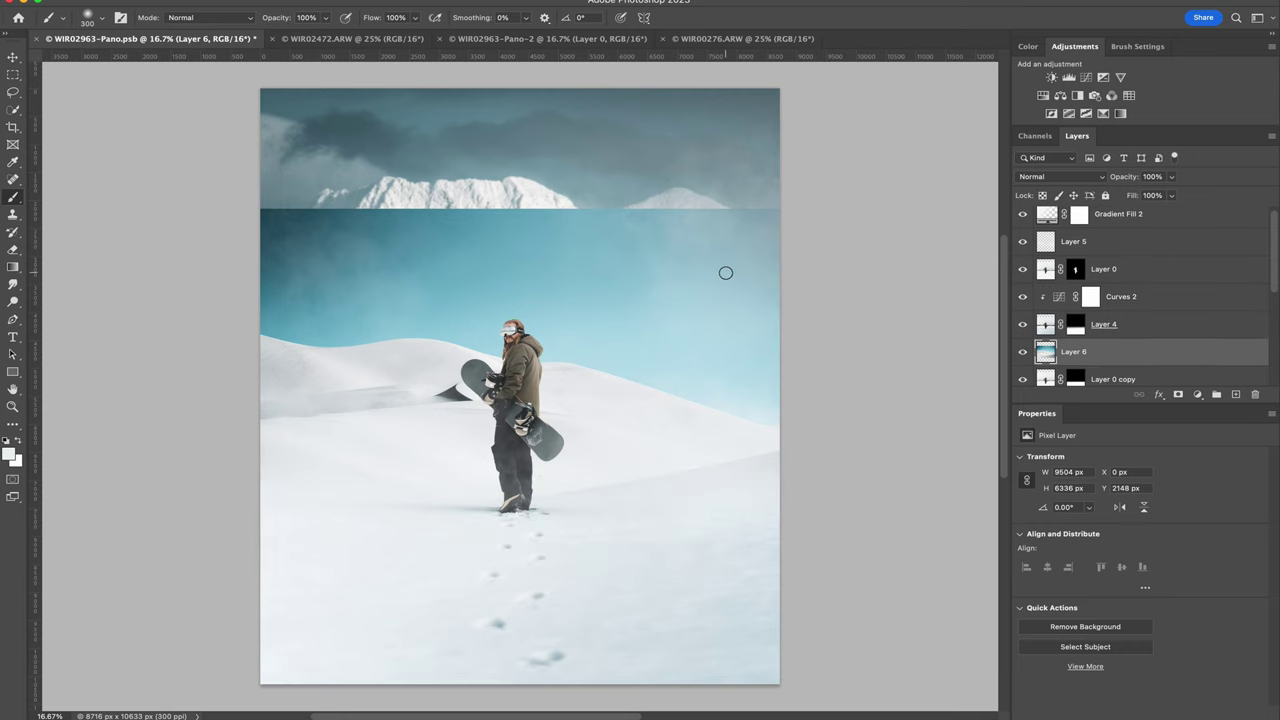
Step: Rotate the dune layer about 6° counterclockwise, enlarge it and position its ridge behind the snowboarder's board
{"action": "key", "text": "ctrl+t"}
{"action": "left_click_drag", "start_coordinate": [903, 409], "coordinate": [920, 357]}
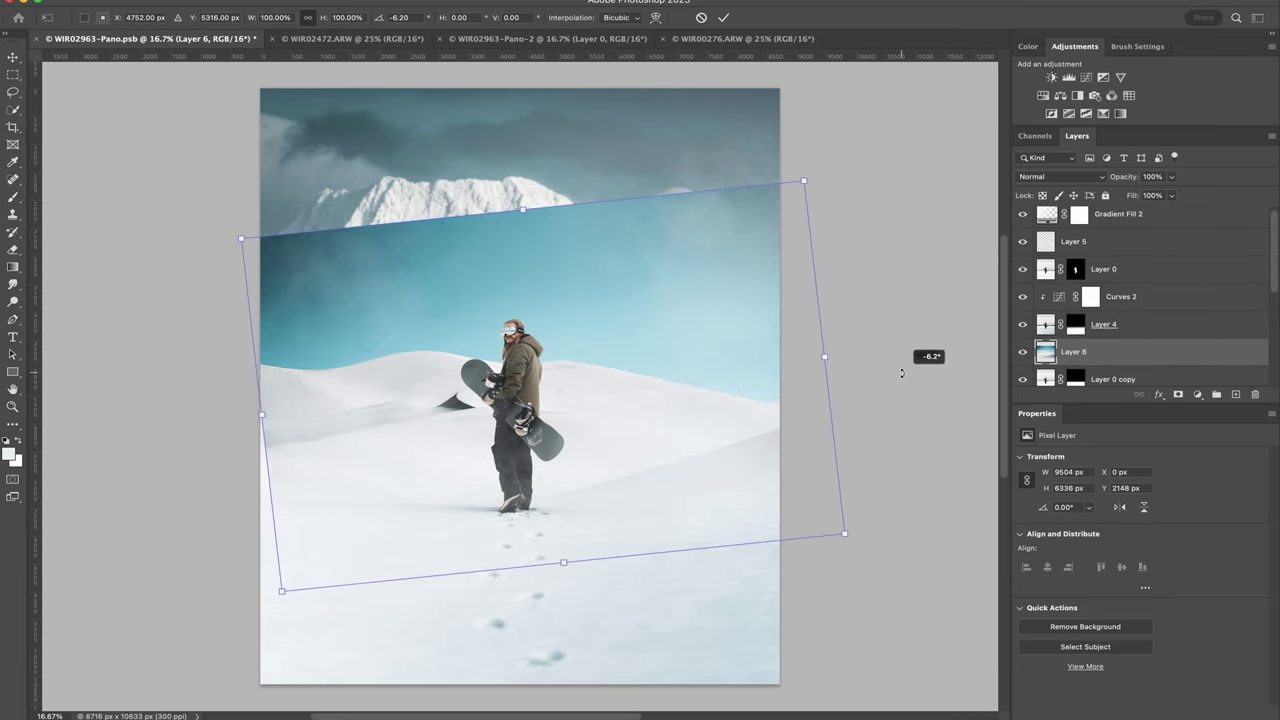
{"action": "left_click_drag", "start_coordinate": [262, 417], "coordinate": [191, 425]}
{"action": "left_click_drag", "start_coordinate": [756, 470], "coordinate": [760, 426]}
{"action": "left_click_drag", "start_coordinate": [489, 147], "coordinate": [497, 248]}
{"action": "left_click_drag", "start_coordinate": [687, 395], "coordinate": [789, 390]}
{"action": "left_click_drag", "start_coordinate": [302, 424], "coordinate": [232, 432]}
{"action": "left_click_drag", "start_coordinate": [568, 431], "coordinate": [605, 428]}
{"action": "left_click_drag", "start_coordinate": [268, 429], "coordinate": [231, 433]}
{"action": "mouse_move", "coordinate": [367, 453]}
{"action": "left_mouse_down"}
{"action": "mouse_move", "coordinate": [386, 454]}
{"action": "mouse_move", "coordinate": [390, 487]}
{"action": "left_mouse_up"}
{"action": "key", "text": "Return"}
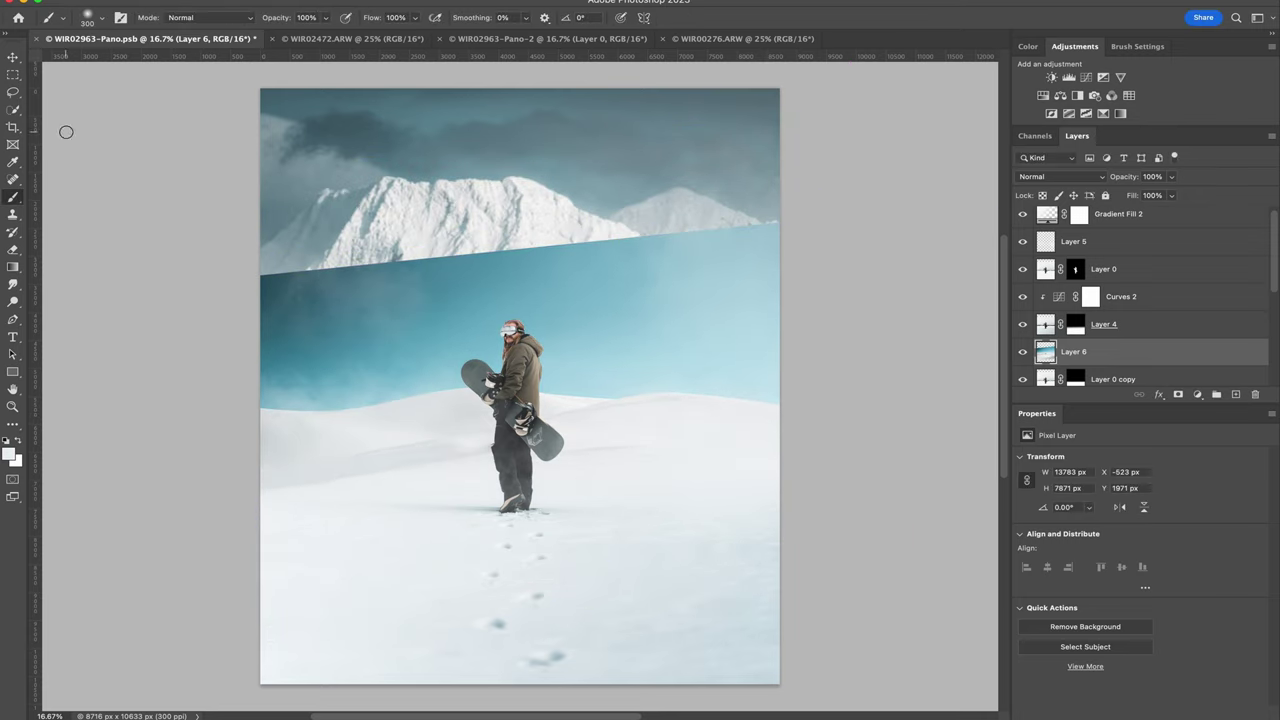
Step: Select the blue sky on Layer 6 with Quick Selection and invert the selection in Select and Mask
{"action": "left_click", "coordinate": [14, 110]}
{"action": "left_click_drag", "start_coordinate": [330, 330], "coordinate": [700, 310]}
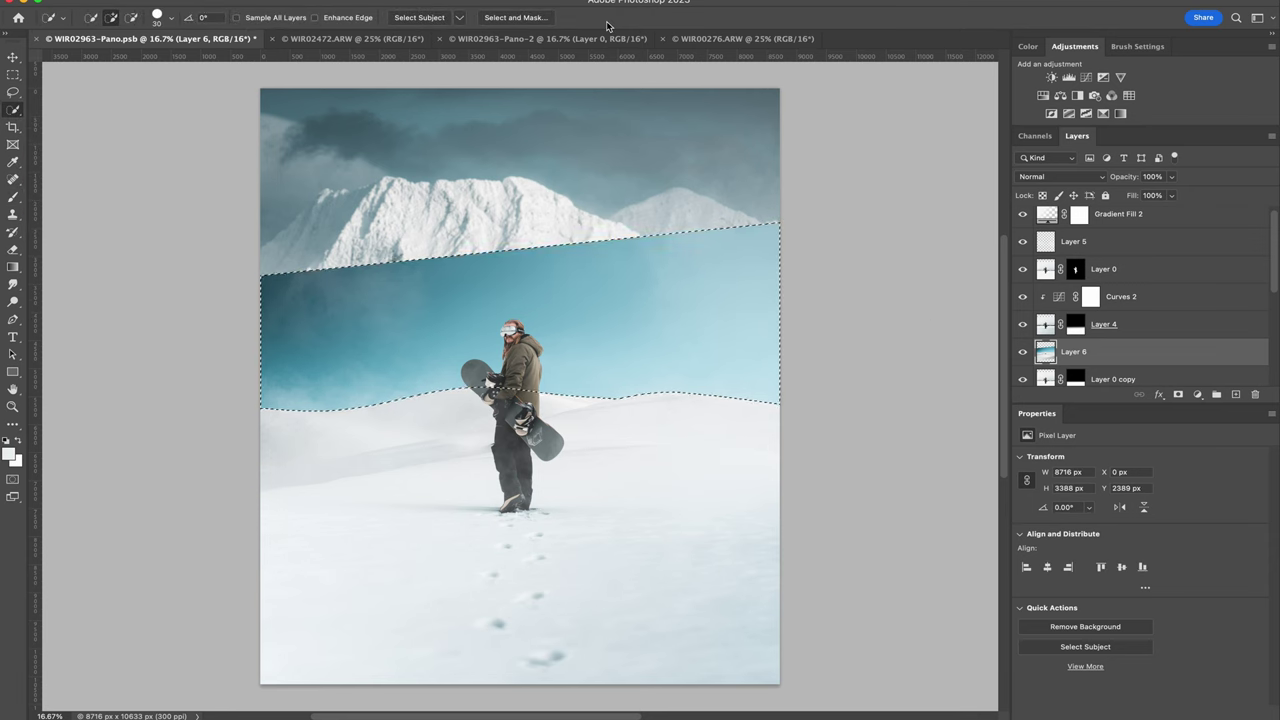
{"action": "left_click", "coordinate": [282, 2]}
{"action": "left_click", "coordinate": [305, 167]}
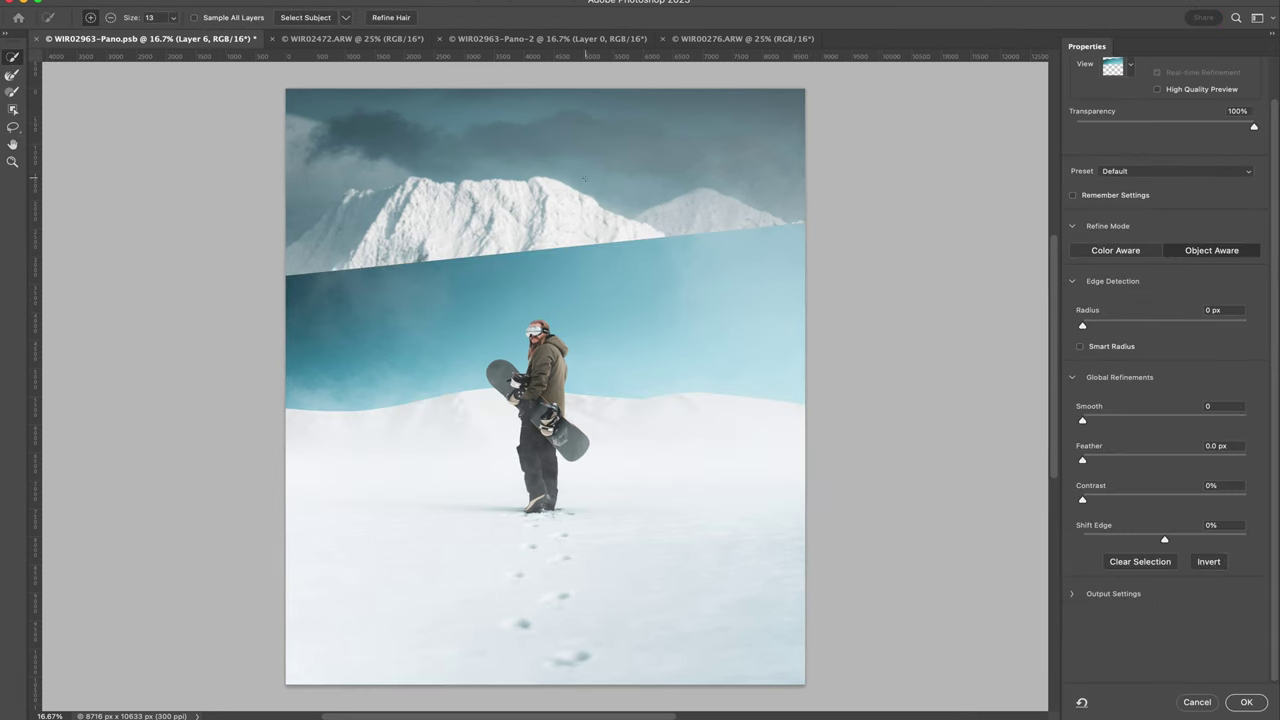
{"action": "left_click", "coordinate": [1208, 562]}
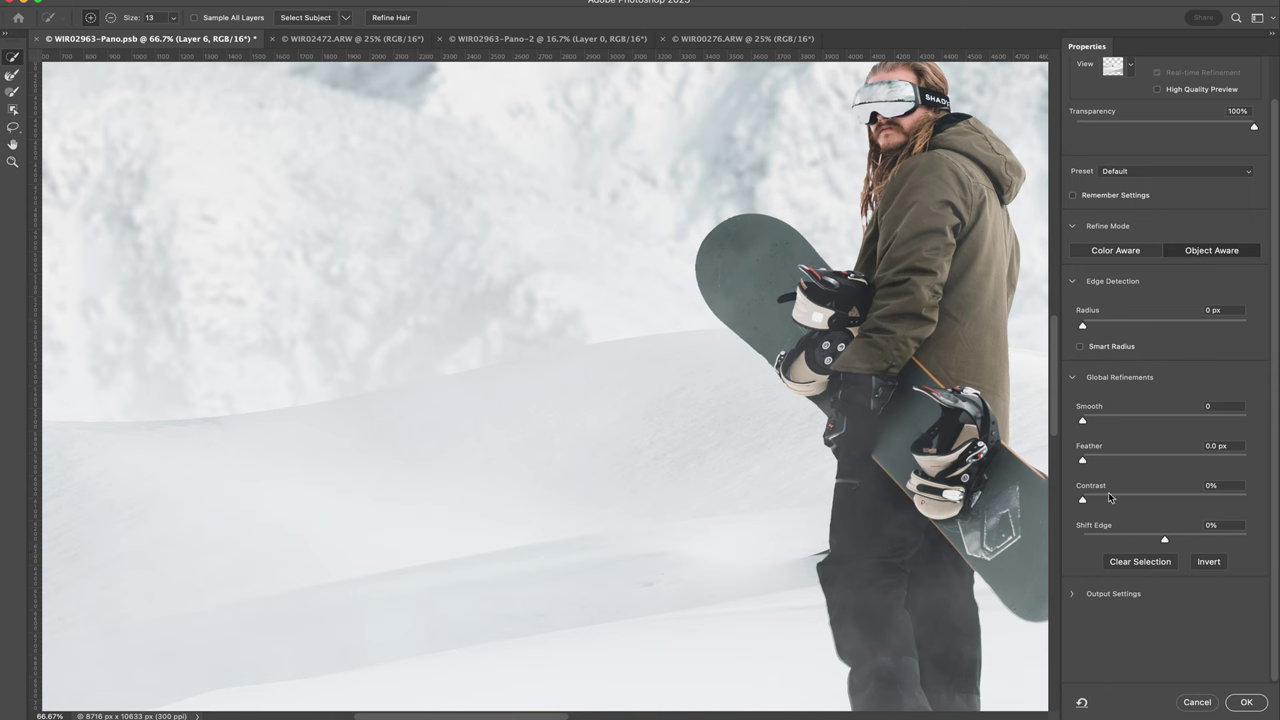
Step: Refine the dune selection with a 1.0 px feather and a negative edge shift, and apply it as Layer 6's mask
{"action": "left_click_drag", "start_coordinate": [1097, 420], "coordinate": [1109, 425]}
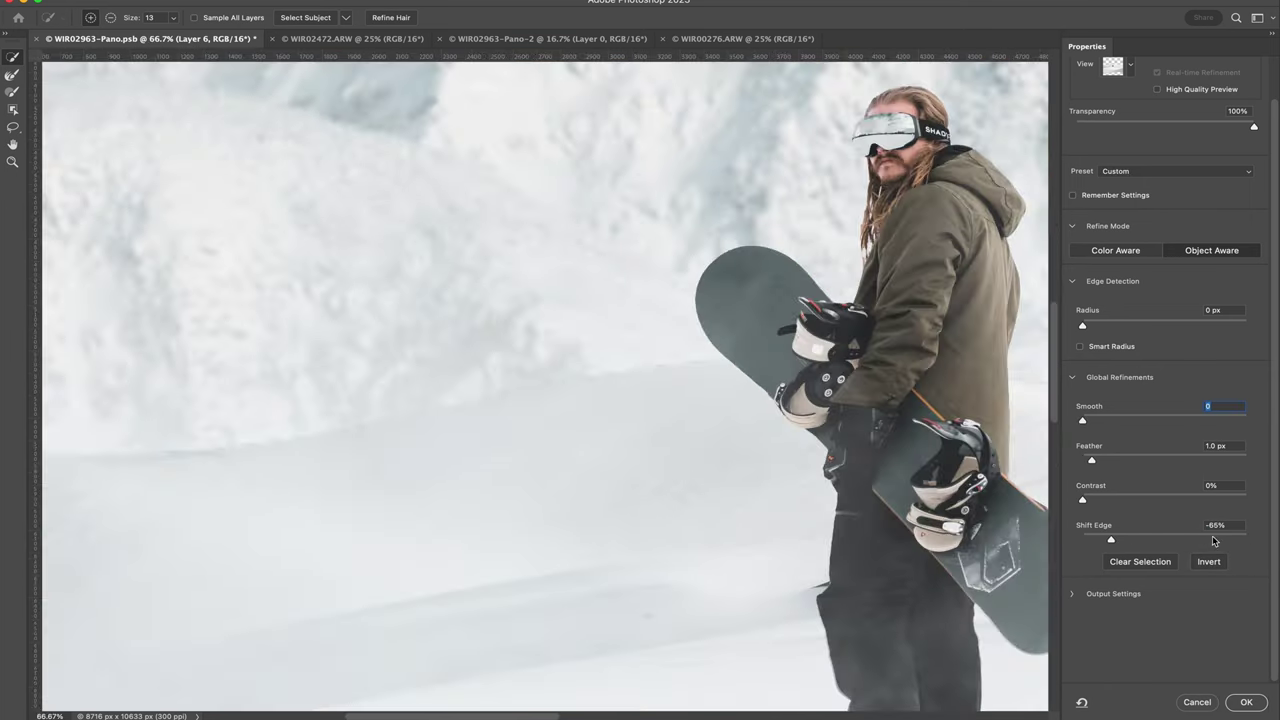
{"action": "left_click_drag", "start_coordinate": [1111, 539], "coordinate": [1092, 539]}
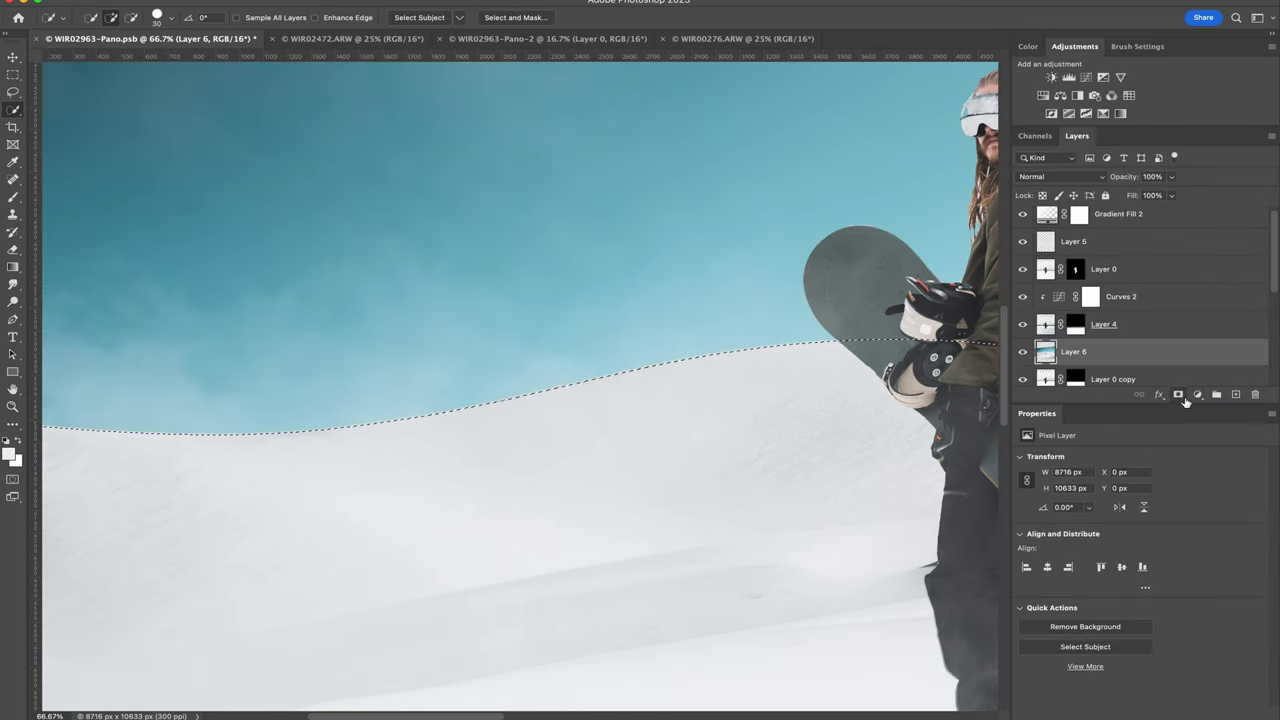
{"action": "left_click", "coordinate": [1179, 395]}
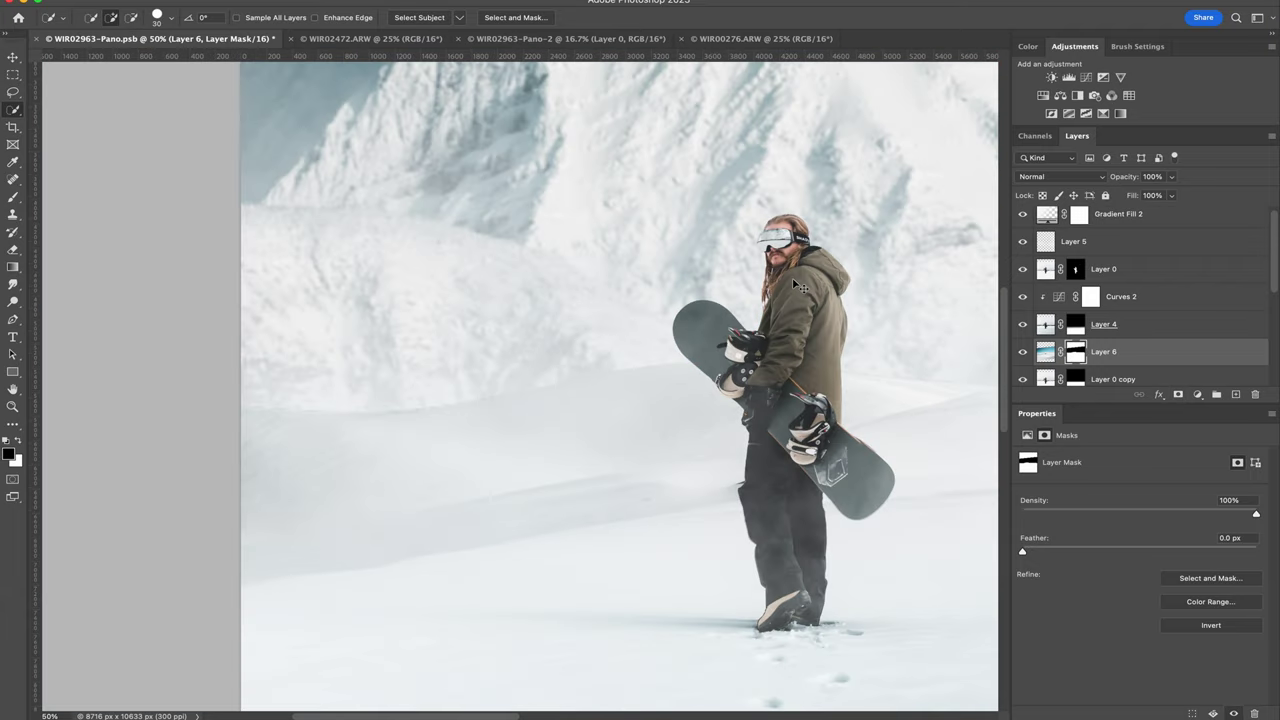
{"action": "key", "text": "super+0"}
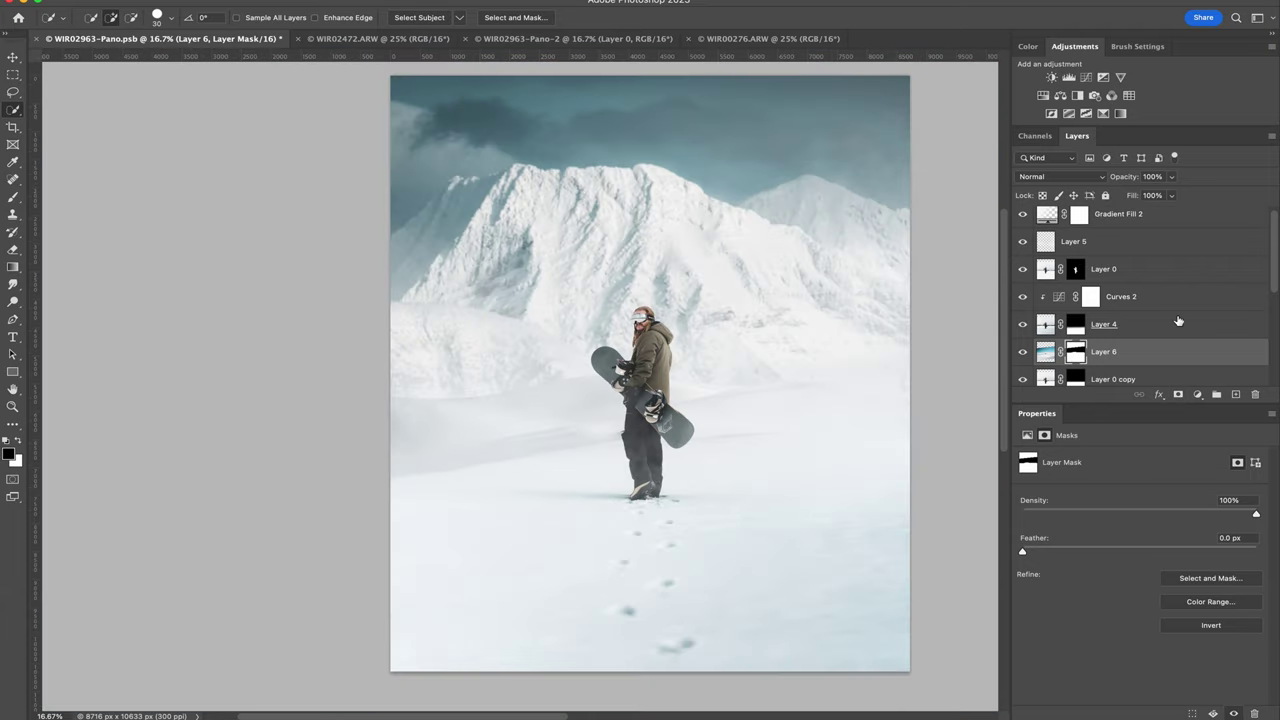
Step: Shift the Gradient Fill 1 fog slightly higher over the mountain's base and place Layer 3 directly above Layer 6
{"action": "scroll", "coordinate": [1235, 265], "scroll_direction": "down", "scroll_amount": 5}
{"action": "left_click", "coordinate": [1025, 282]}
{"action": "left_click", "coordinate": [1025, 282]}
{"action": "double_click", "coordinate": [1049, 283]}
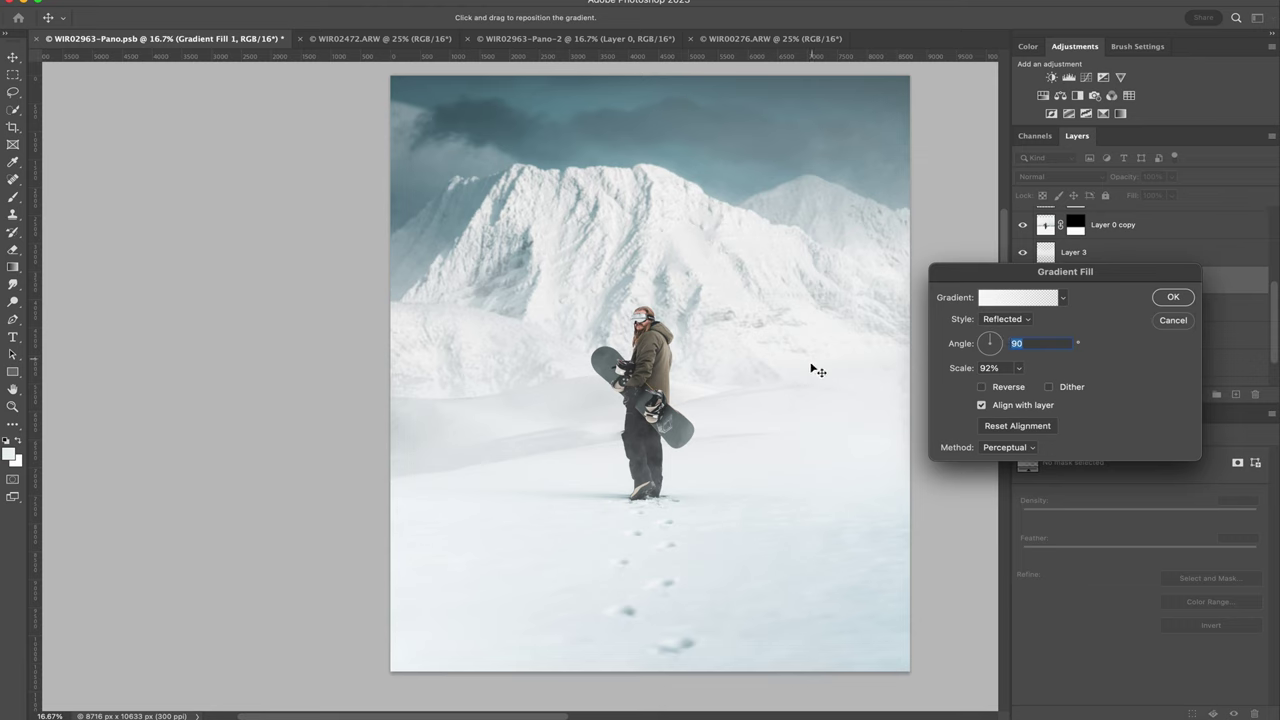
{"action": "left_click_drag", "start_coordinate": [814, 368], "coordinate": [816, 336]}
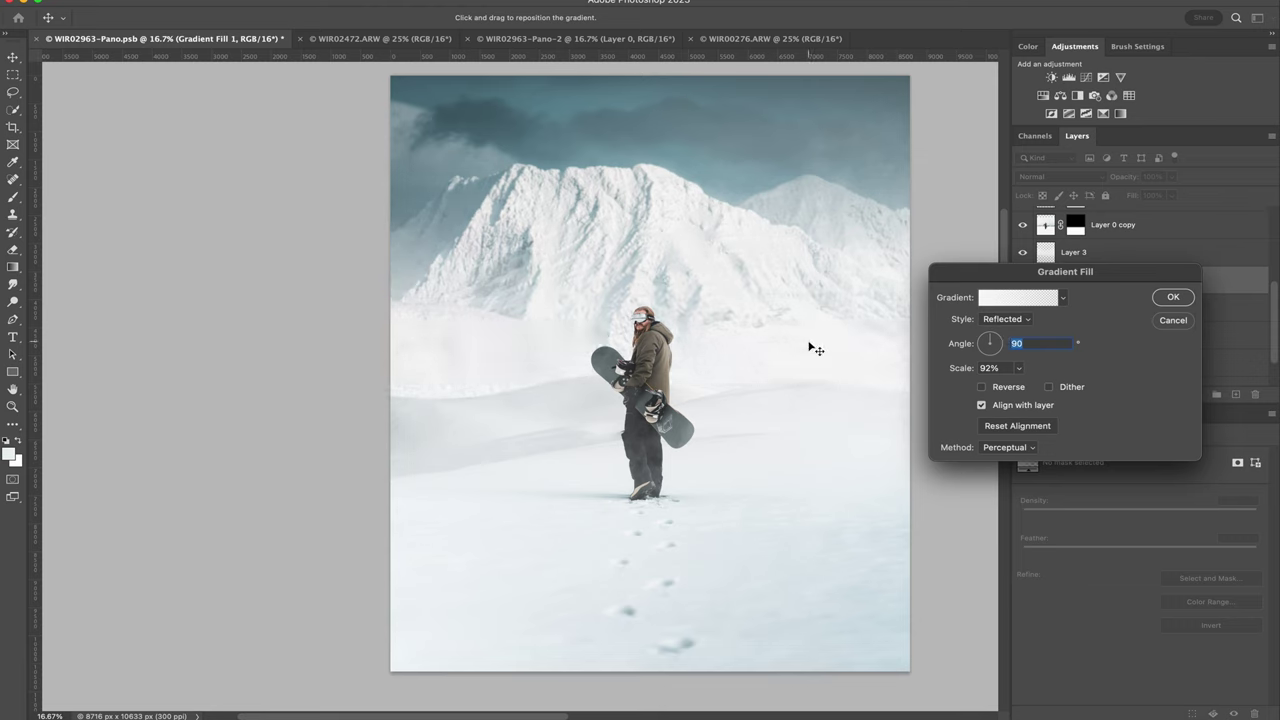
{"action": "left_click", "coordinate": [1170, 296]}
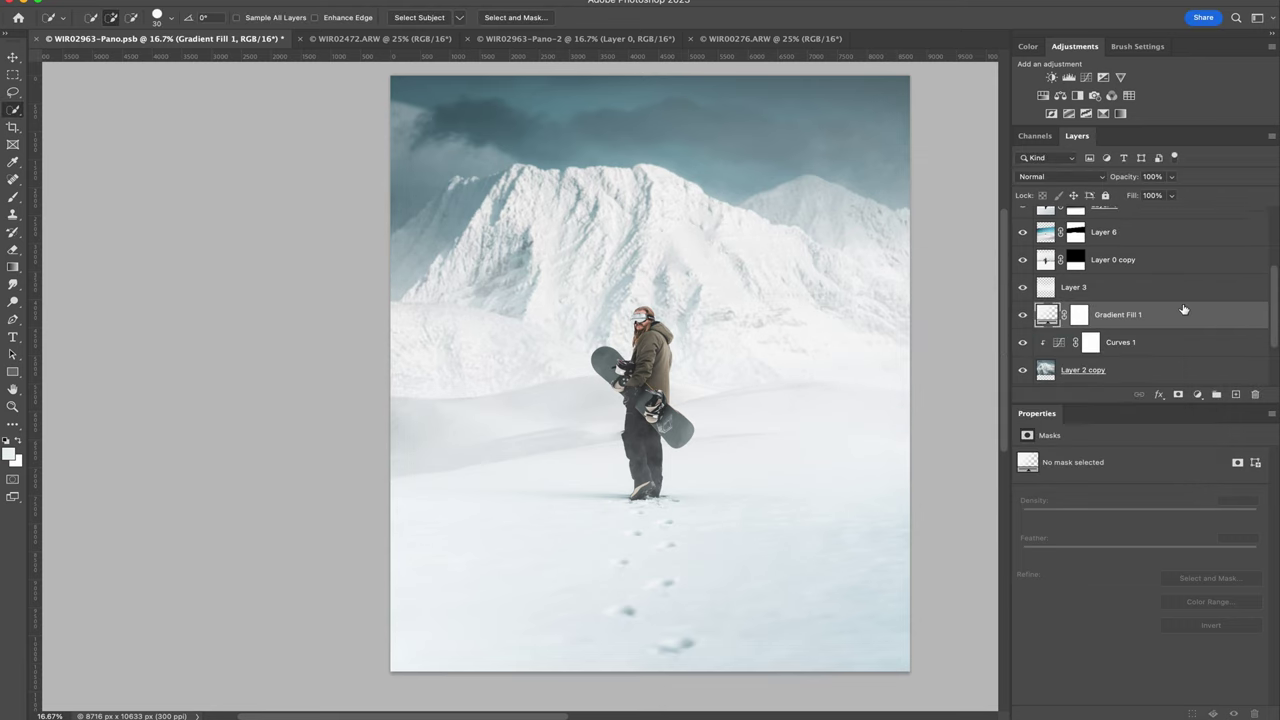
{"action": "left_click", "coordinate": [1150, 254]}
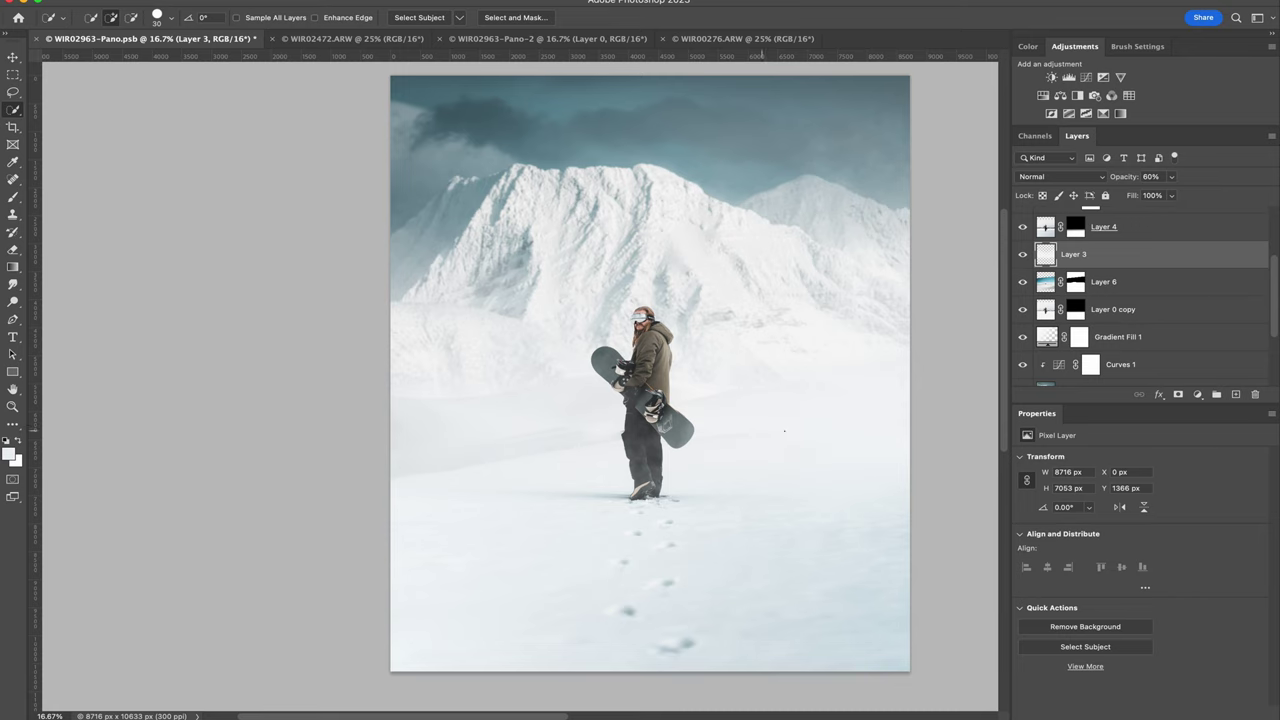
Step: Stamp all visible layers into a new layer above Gradient Fill 2 and apply a 47.2 px Gaussian Blur
{"action": "scroll", "coordinate": [1121, 354], "scroll_direction": "up", "scroll_amount": 5}
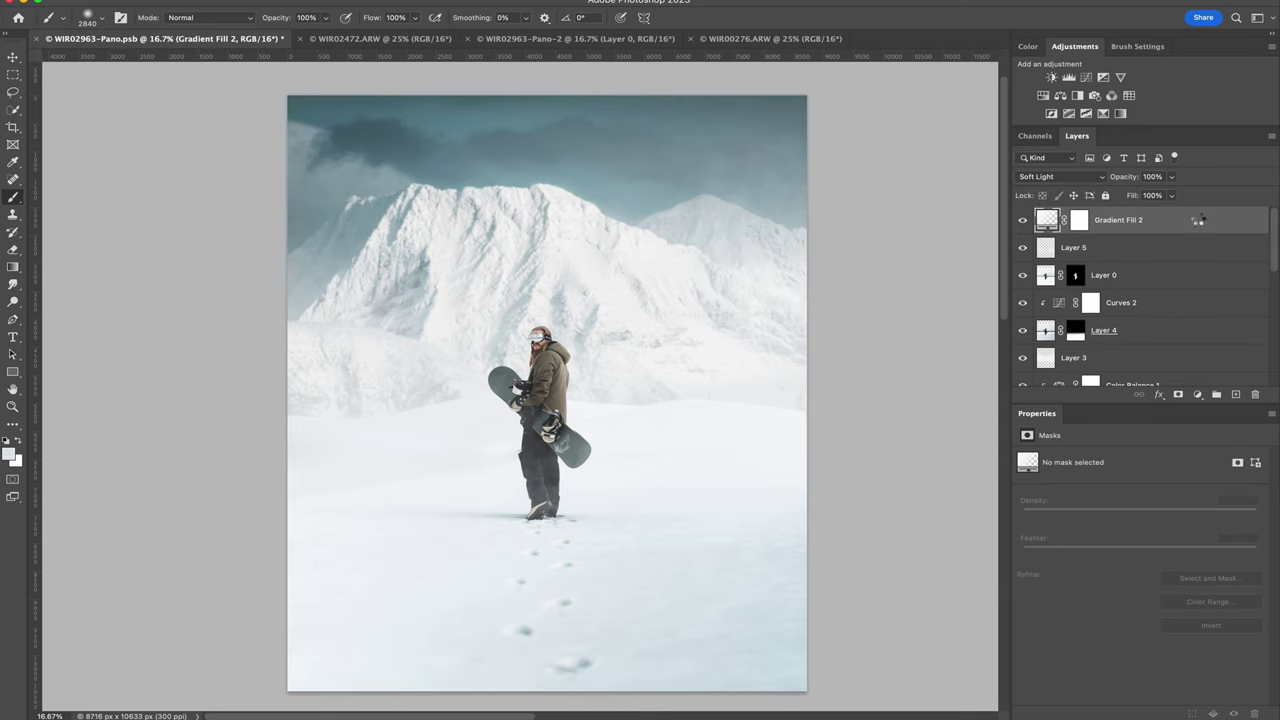
{"action": "key", "text": "ctrl+shift+alt+n"}
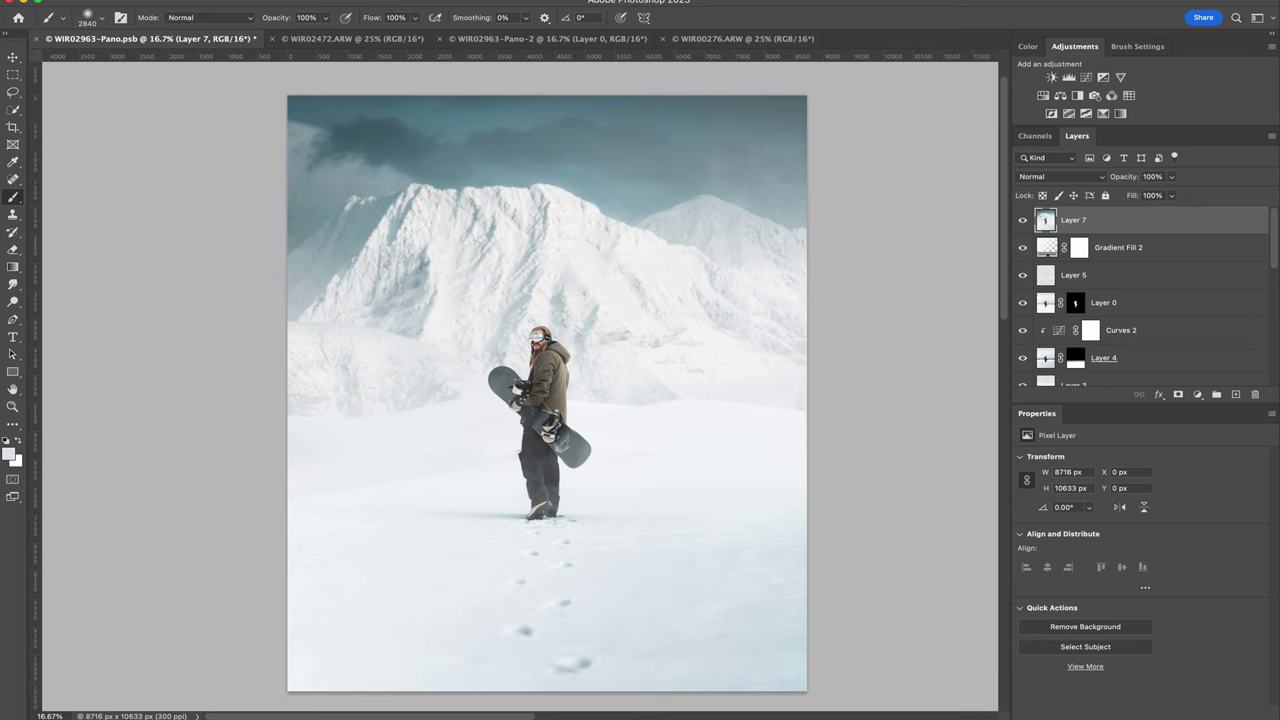
{"action": "left_click", "coordinate": [330, 2]}
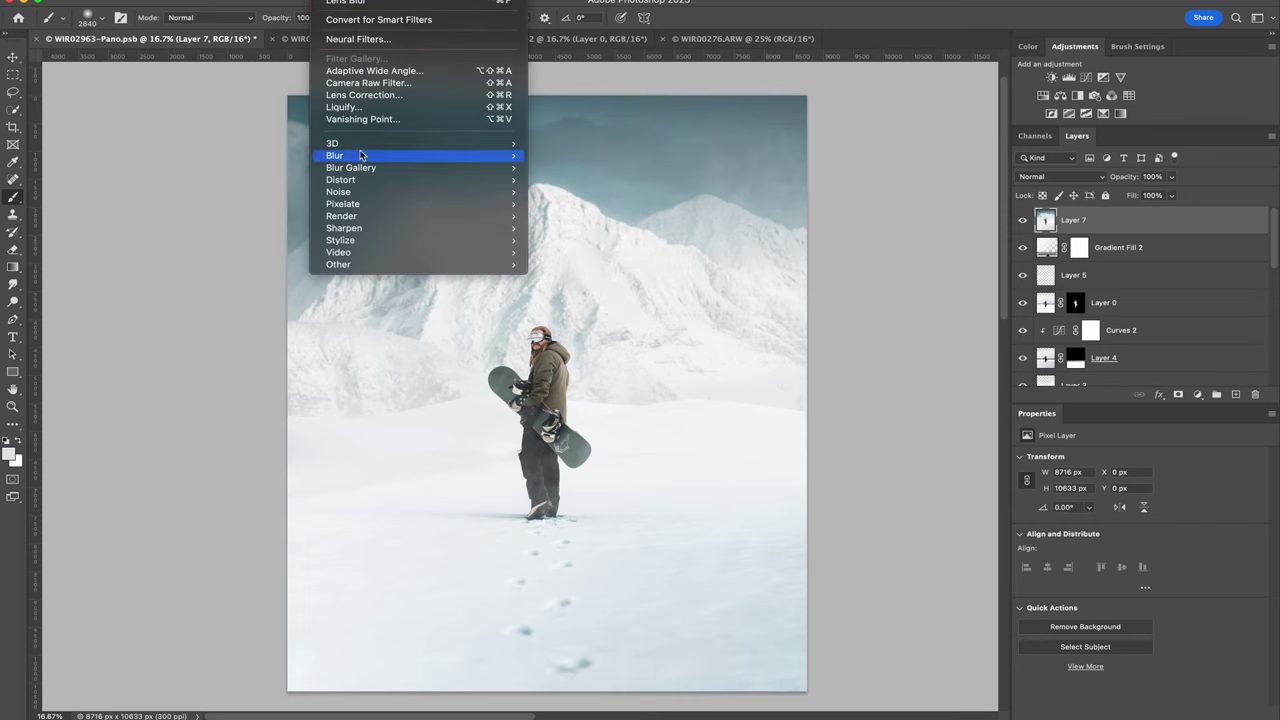
{"action": "mouse_move", "coordinate": [363, 159]}
{"action": "left_click", "coordinate": [587, 206]}
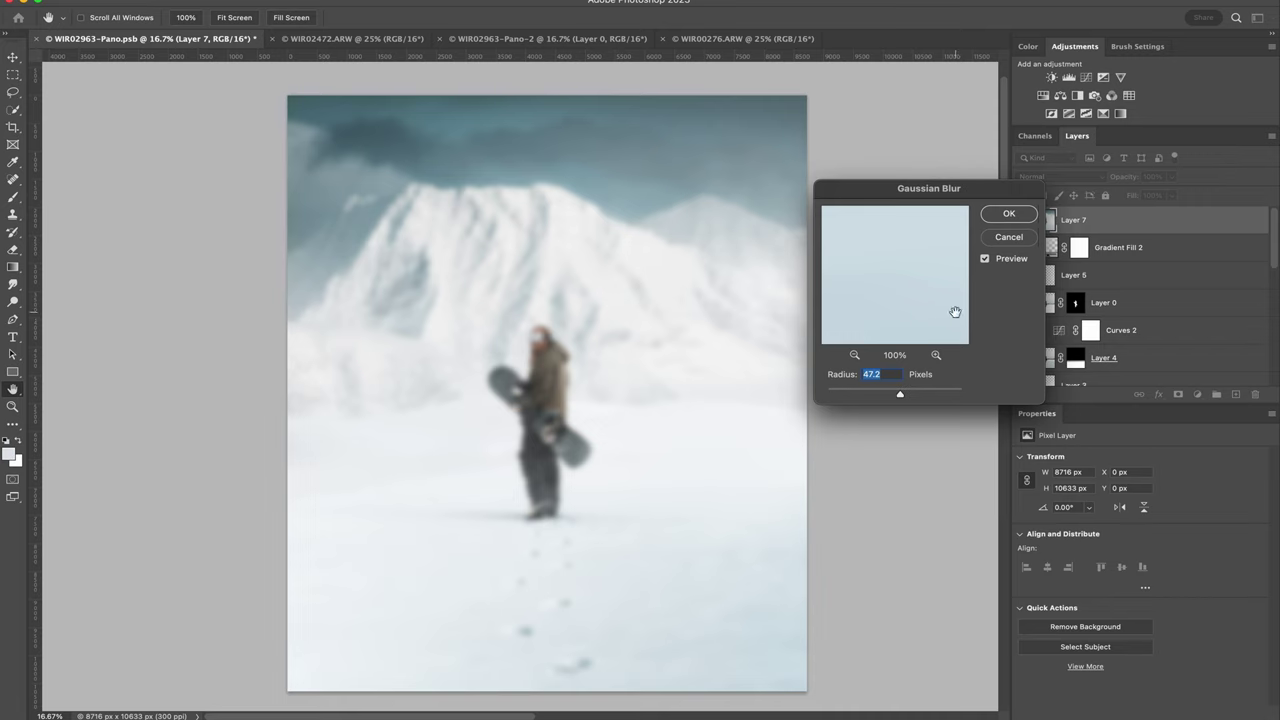
{"action": "left_click", "coordinate": [1009, 216]}
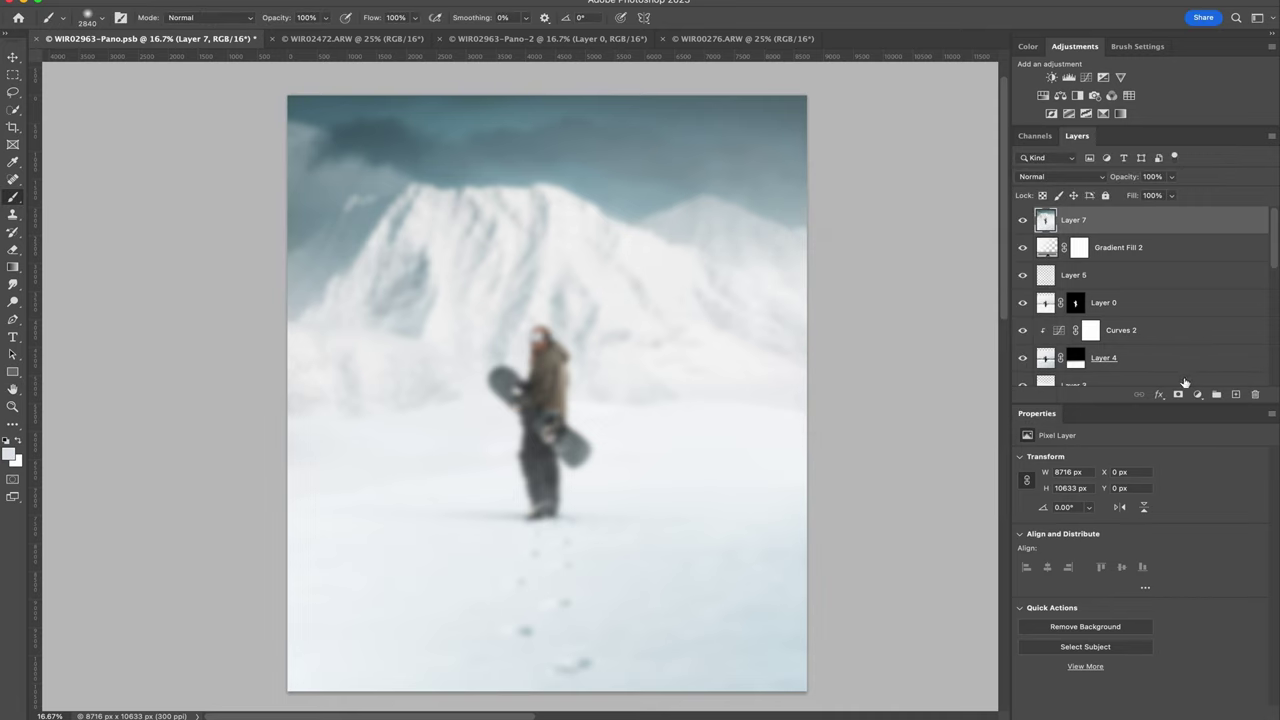
Step: Set blurred Layer 7's blend mode to Screen and its opacity to 20% for a soft glow
{"action": "left_click", "coordinate": [1062, 176]}
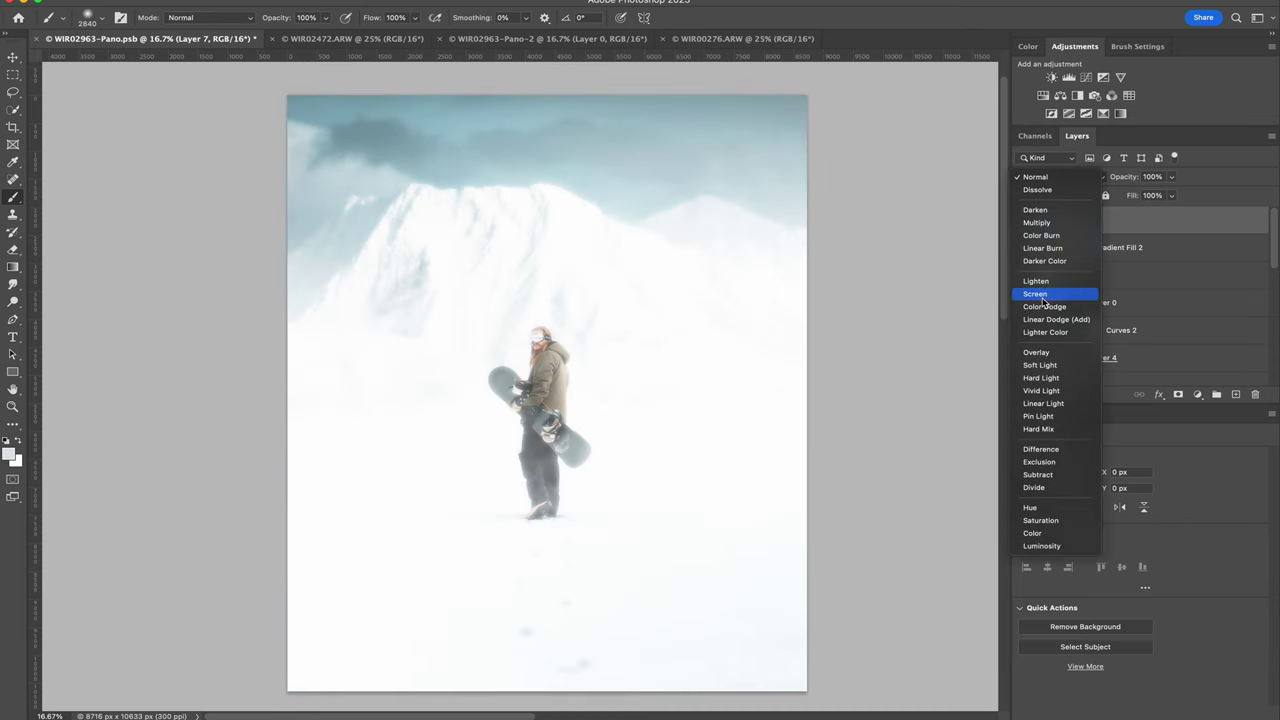
{"action": "left_click", "coordinate": [1077, 275]}
{"action": "left_click", "coordinate": [1171, 177]}
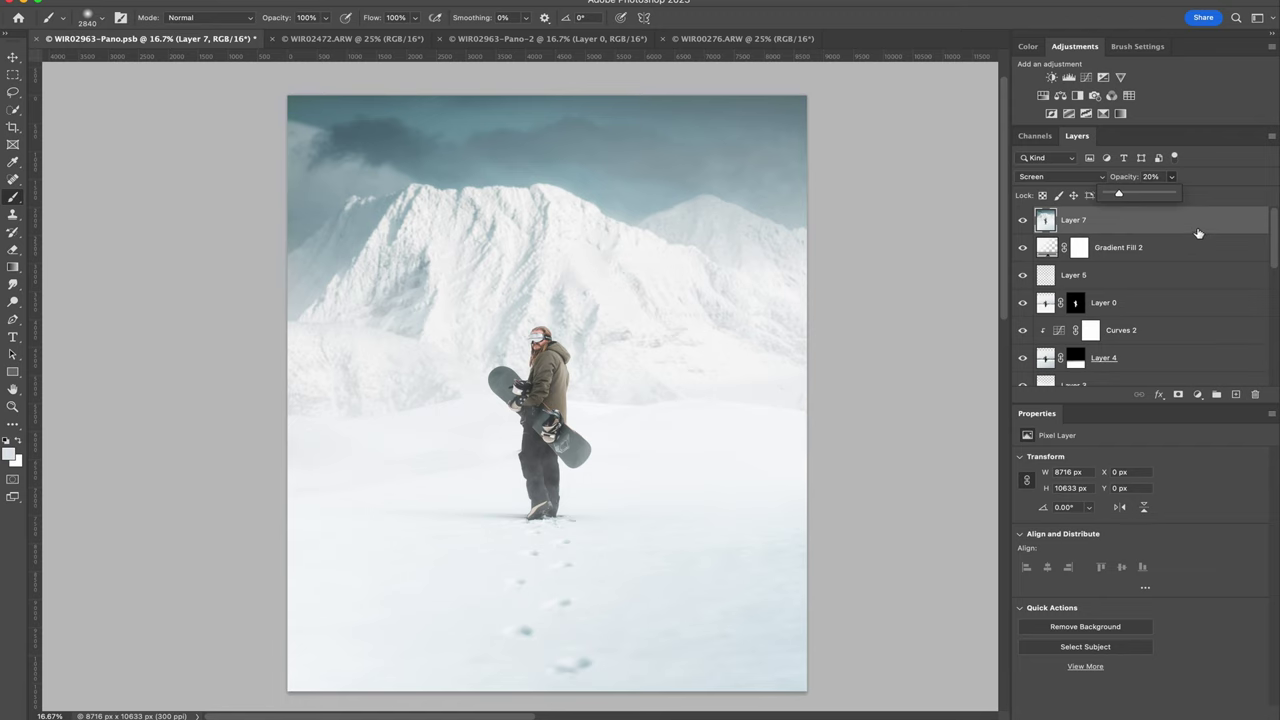
{"action": "left_click", "coordinate": [1198, 231]}
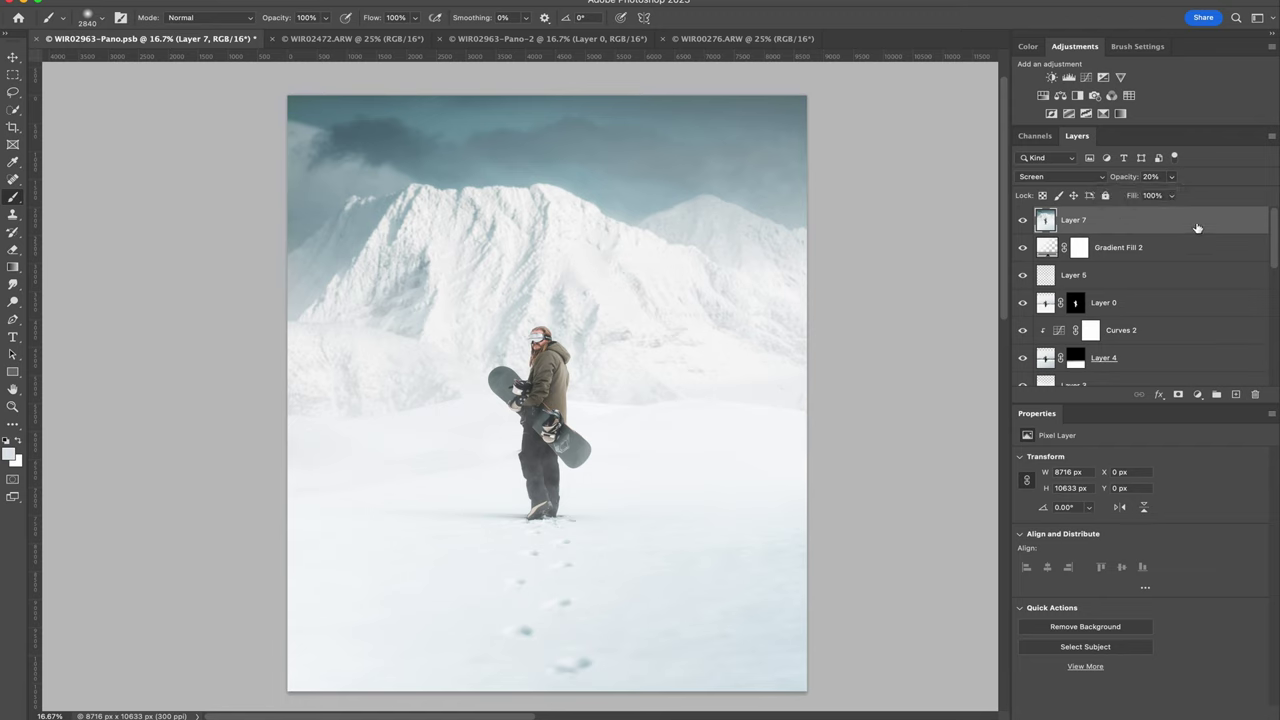
Step: Clip a Curves adjustment to Layer 7 and move its black point inward to darken the glow's shadows
{"action": "left_click", "coordinate": [1086, 78]}
{"action": "left_click", "coordinate": [1172, 714]}
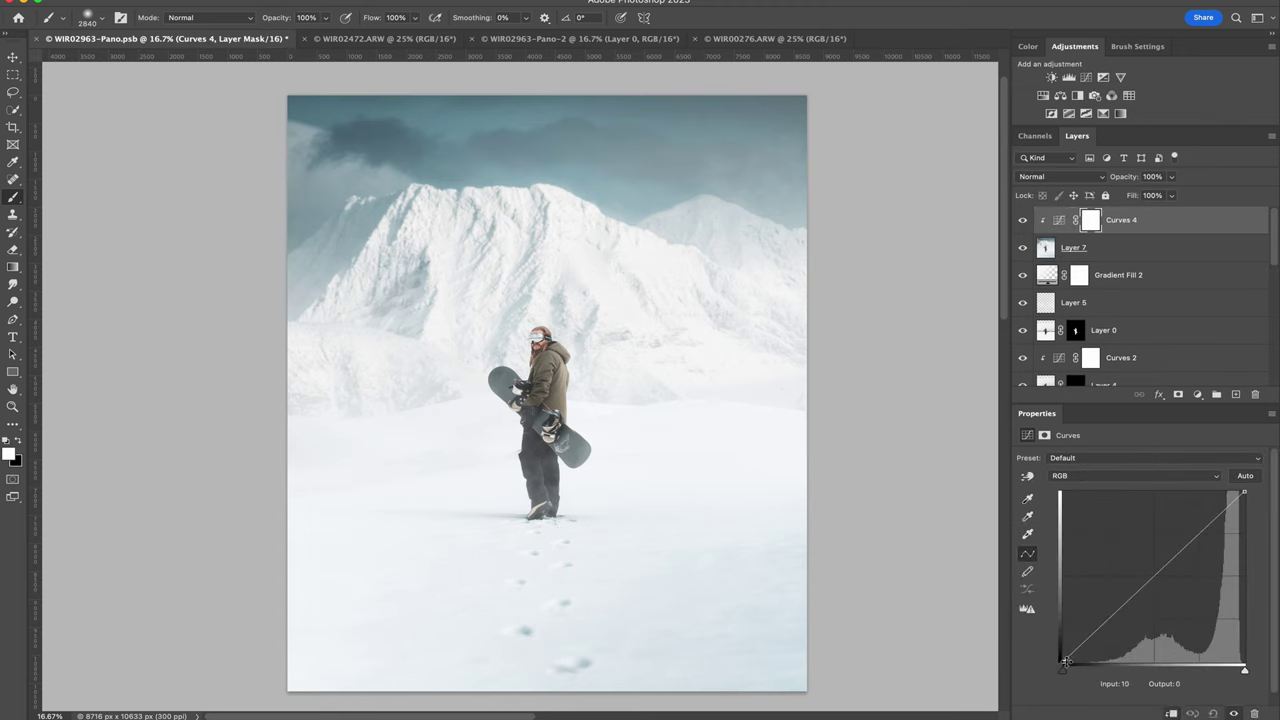
{"action": "left_click_drag", "start_coordinate": [1063, 661], "coordinate": [1147, 639]}
Step: Add a mask to Layer 7 and paint black with the 2840 px soft brush over the foreground snow
{"action": "left_click", "coordinate": [1130, 252]}
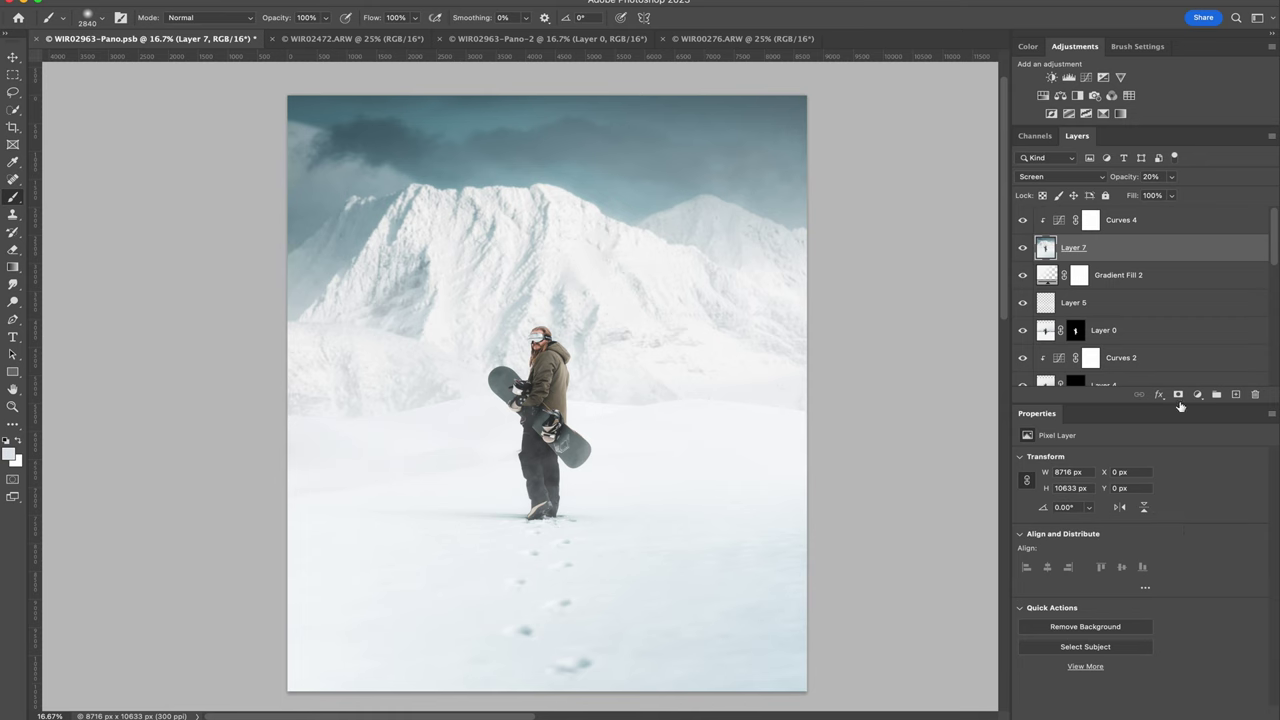
{"action": "left_click", "coordinate": [1178, 394]}
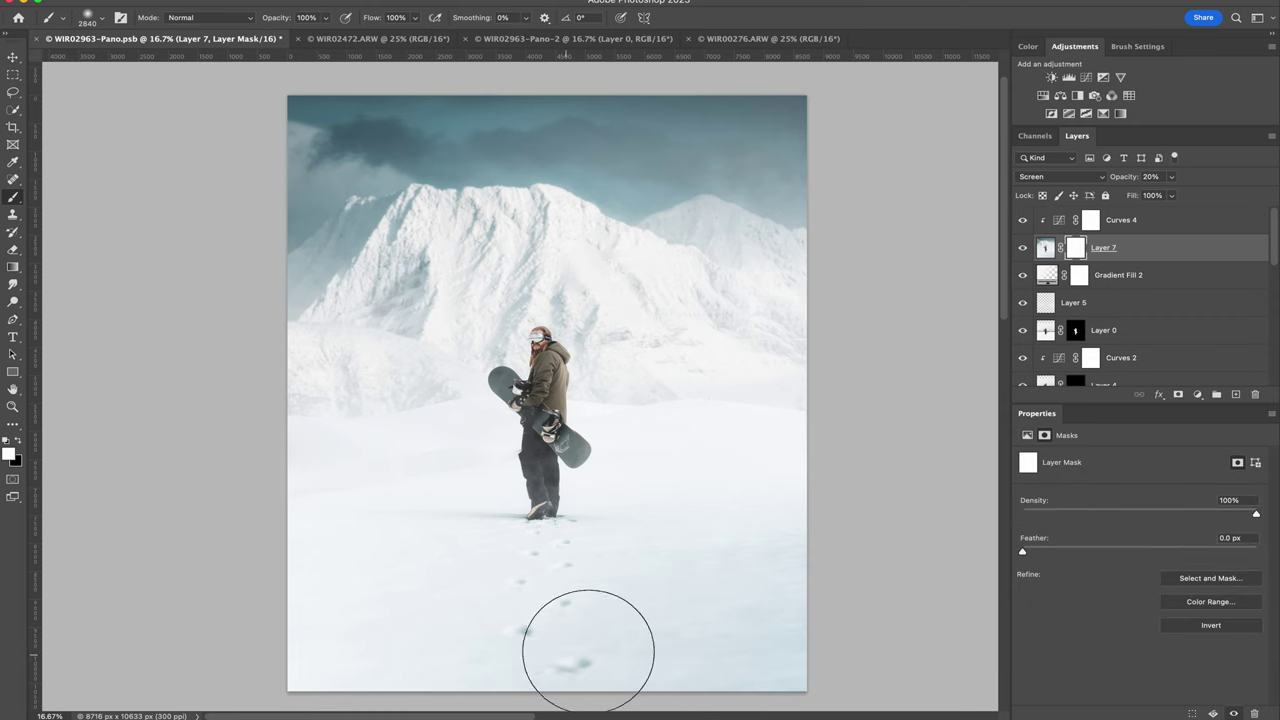
{"action": "key", "text": "x"}
{"action": "left_click_drag", "start_coordinate": [805, 600], "coordinate": [666, 506]}
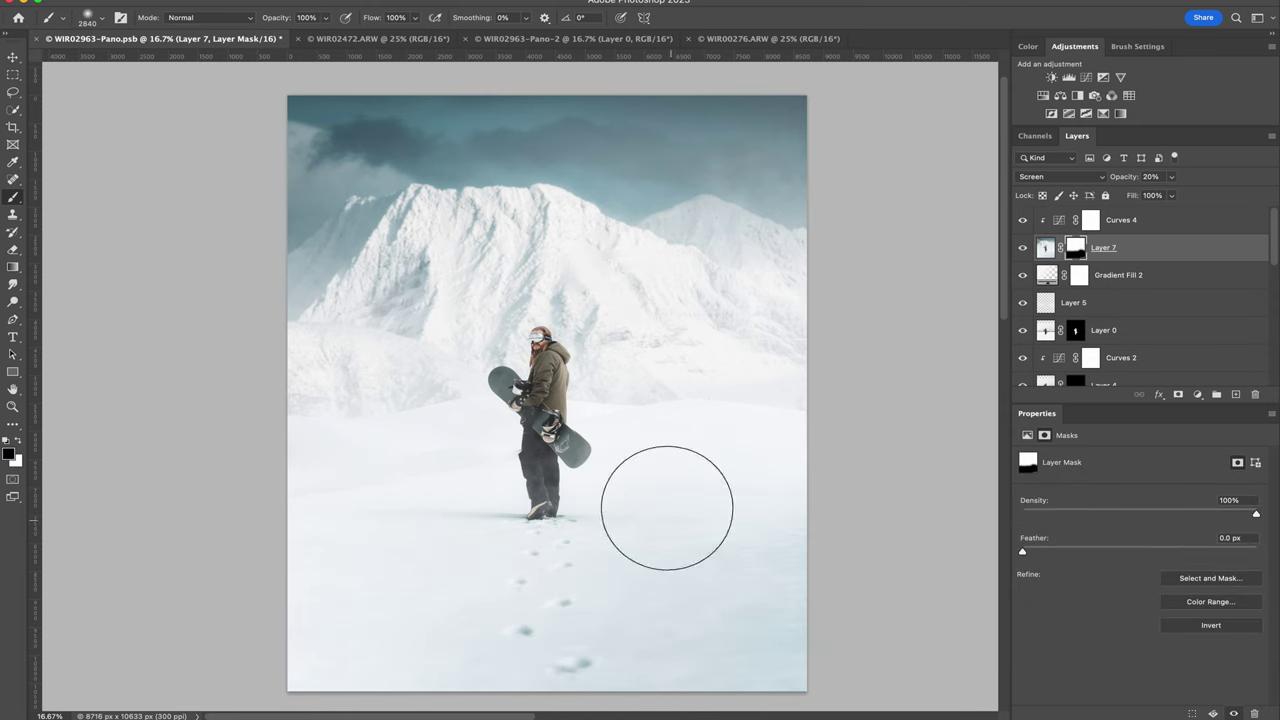
Step: Mask the glow off the snowboarder on Layer 7's mask with black and a 316 px brush
{"action": "left_click", "coordinate": [101, 18]}
{"action": "left_click", "coordinate": [136, 59]}
{"action": "key", "text": "Return"}
{"action": "scroll", "coordinate": [548, 427], "scroll_direction": "up", "scroll_amount": 3}
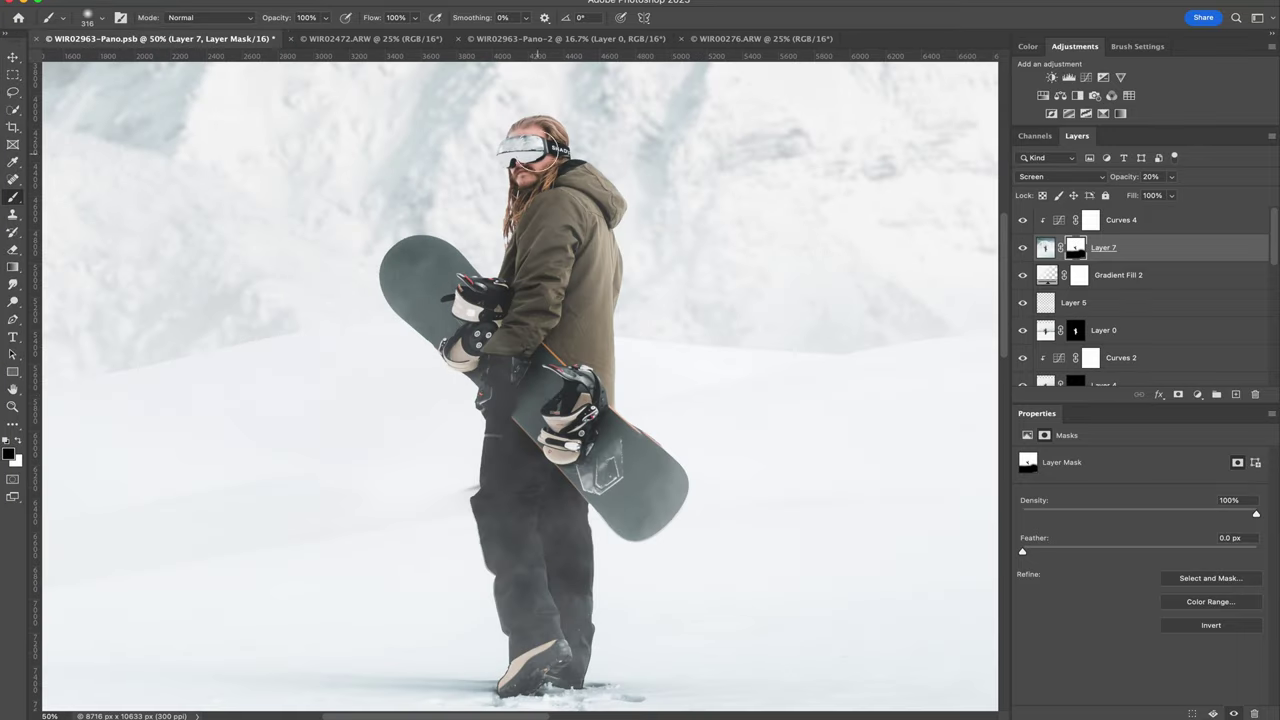
{"action": "scroll", "coordinate": [492, 344], "scroll_direction": "down", "scroll_amount": 3}
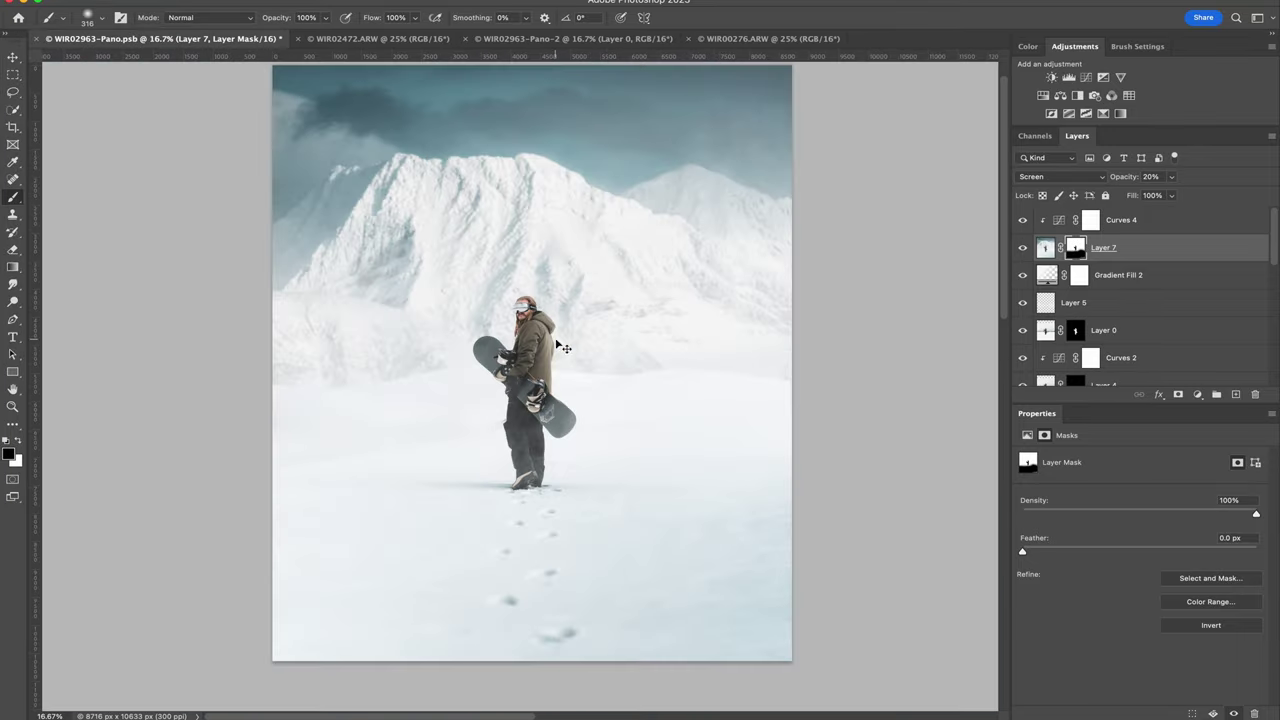
{"action": "left_click", "coordinate": [1172, 196]}
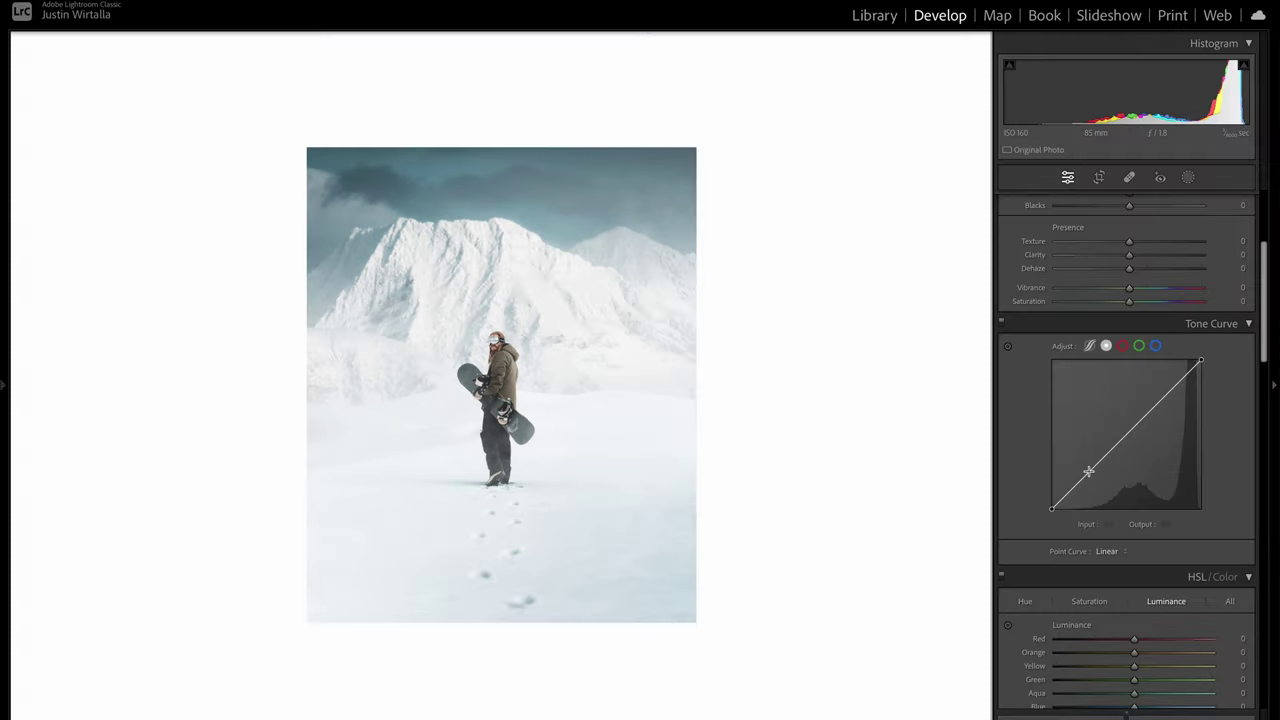
Step: In Lightroom Classic, shape the tone curve with lifted blacks, darker shadows, slightly brighter highlights and a white point output of about 248
{"action": "left_click_drag", "start_coordinate": [1095, 464], "coordinate": [1051, 496]}
{"action": "left_click_drag", "start_coordinate": [1151, 423], "coordinate": [1151, 409]}
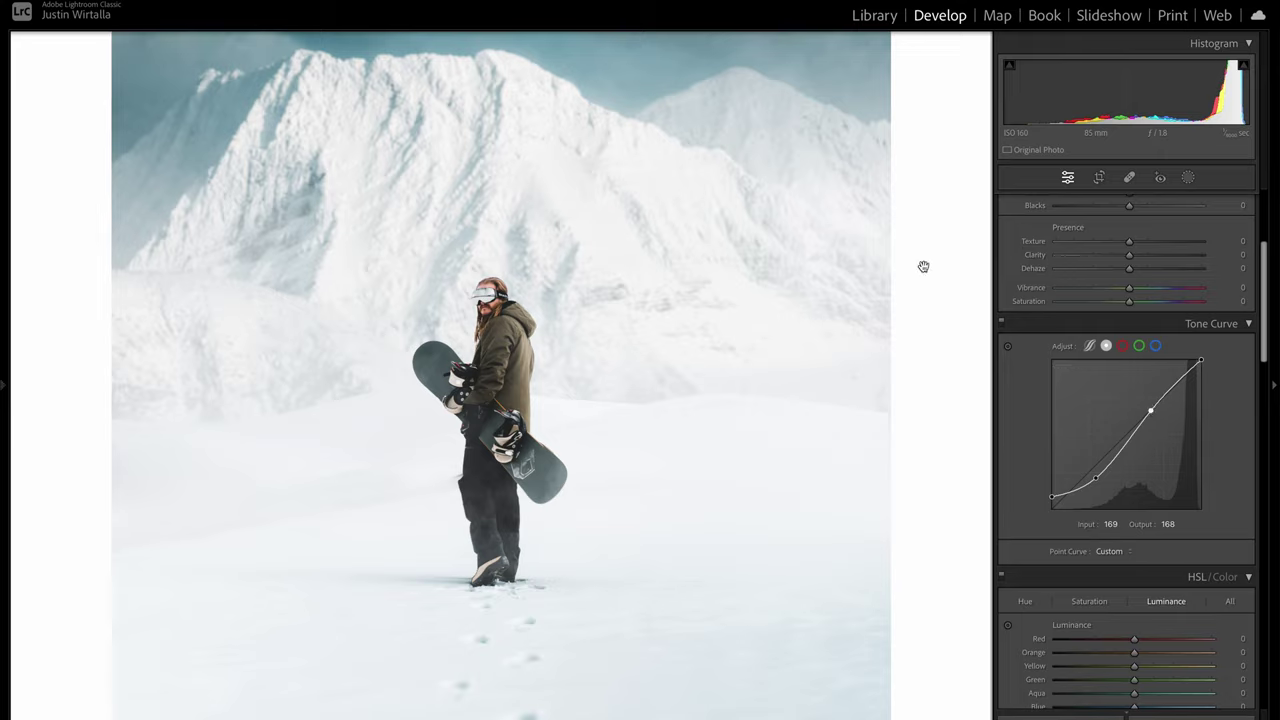
{"action": "left_click", "coordinate": [923, 266]}
{"action": "left_click_drag", "start_coordinate": [1201, 359], "coordinate": [1201, 363]}
{"action": "left_click_drag", "start_coordinate": [1151, 409], "coordinate": [1159, 405]}
Step: Set the exposure of the Mask 1 linear gradient to 0.82 and open its color tint picker
{"action": "scroll", "coordinate": [1043, 452], "scroll_direction": "down", "scroll_amount": 2}
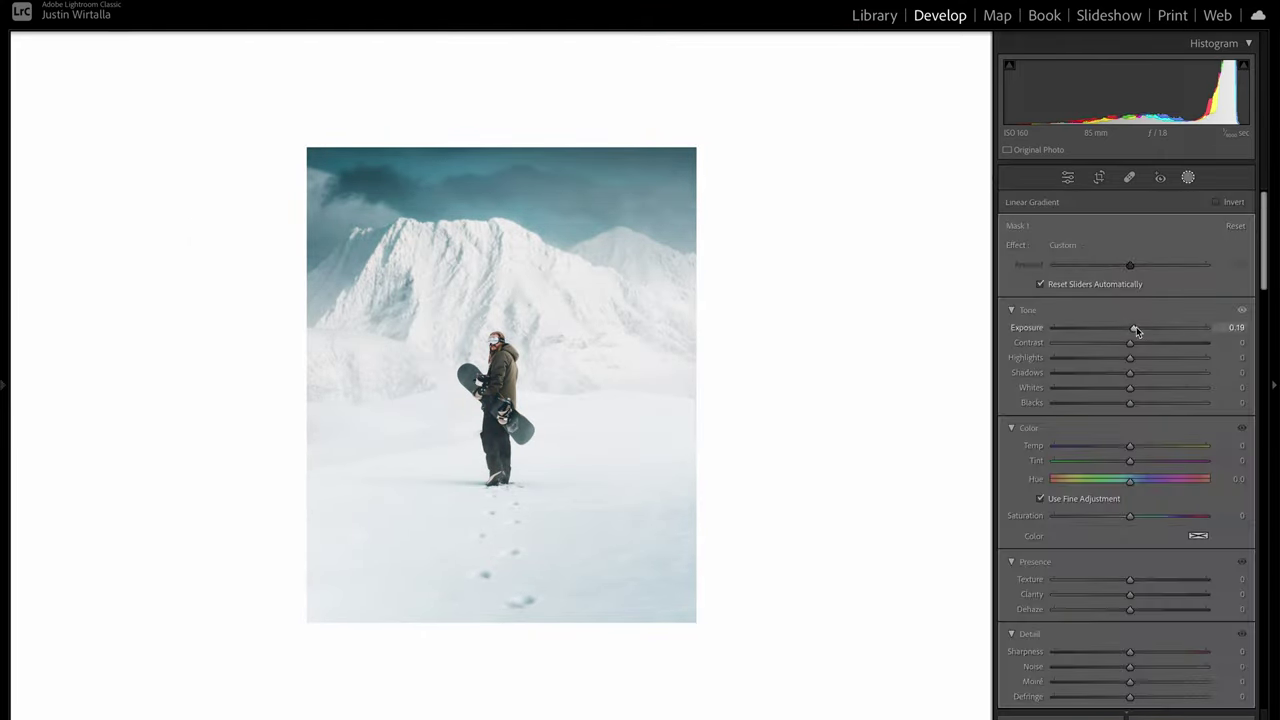
{"action": "left_click_drag", "start_coordinate": [1134, 329], "coordinate": [1145, 331]}
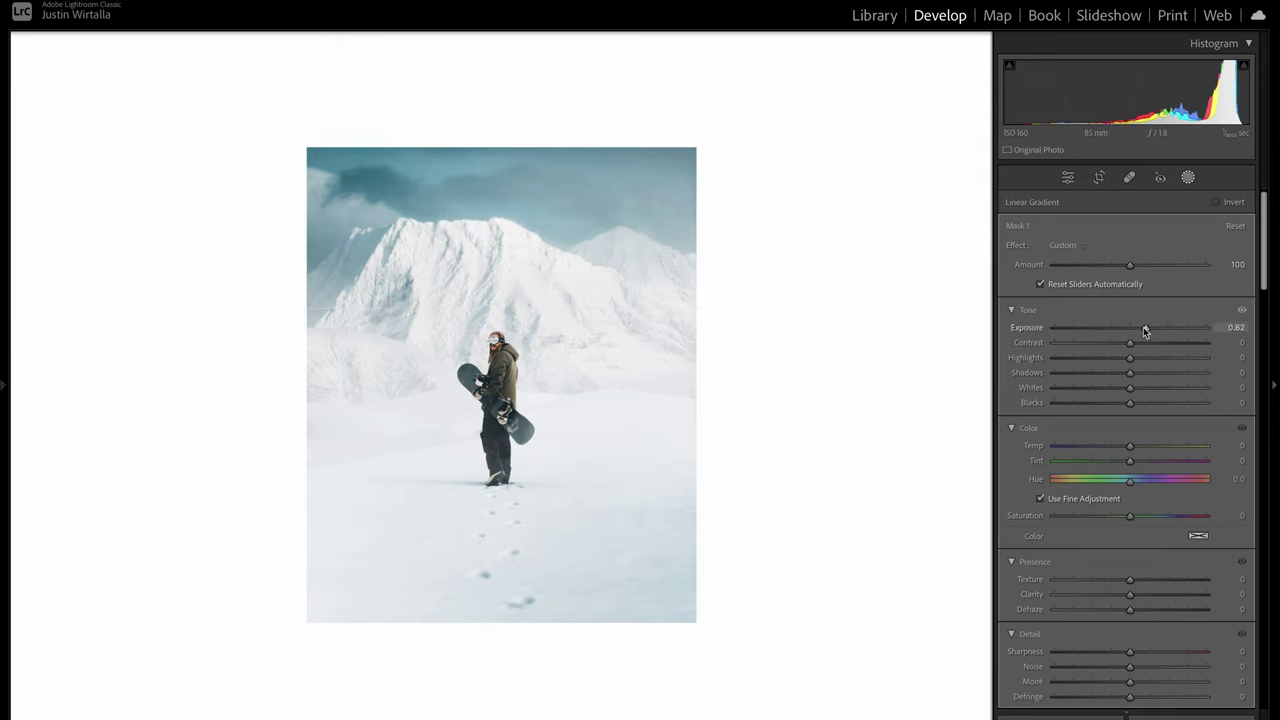
{"action": "left_click", "coordinate": [1198, 536]}
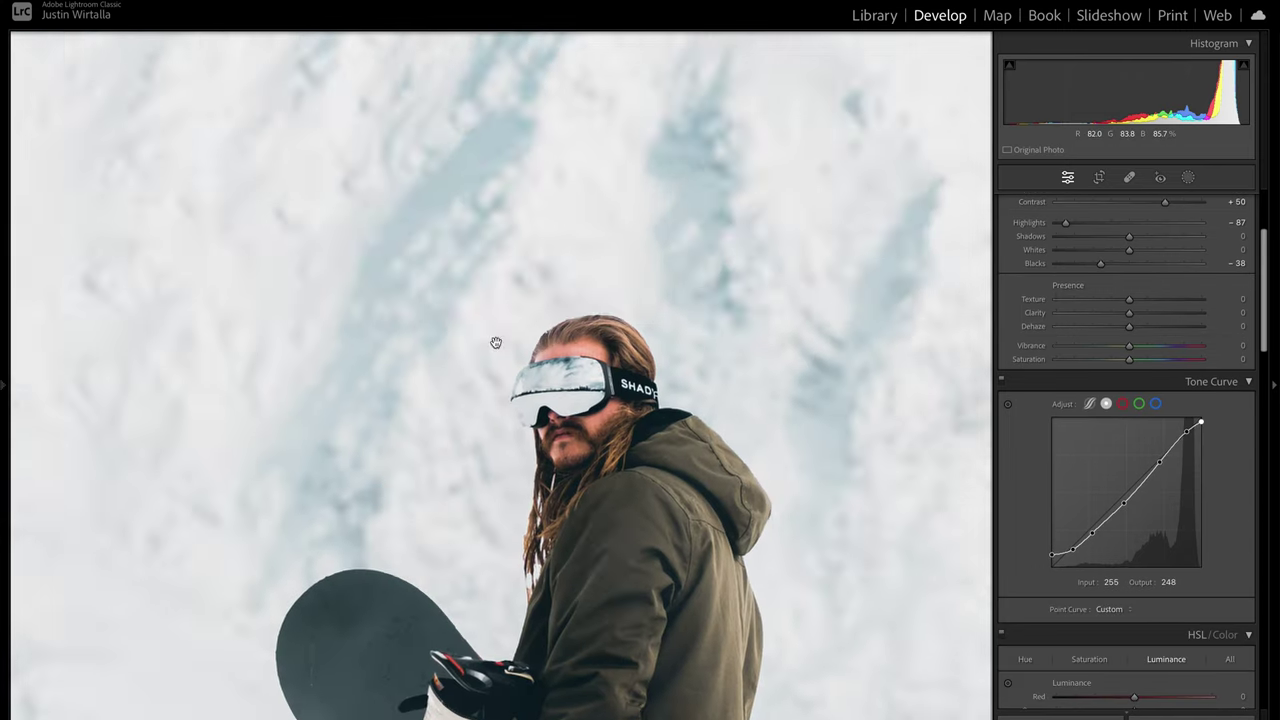
Step: Set the grain size to 30 and raise the post-crop vignetting amount to lighten the photo's edges
{"action": "left_click_drag", "start_coordinate": [1092, 655], "coordinate": [1099, 656]}
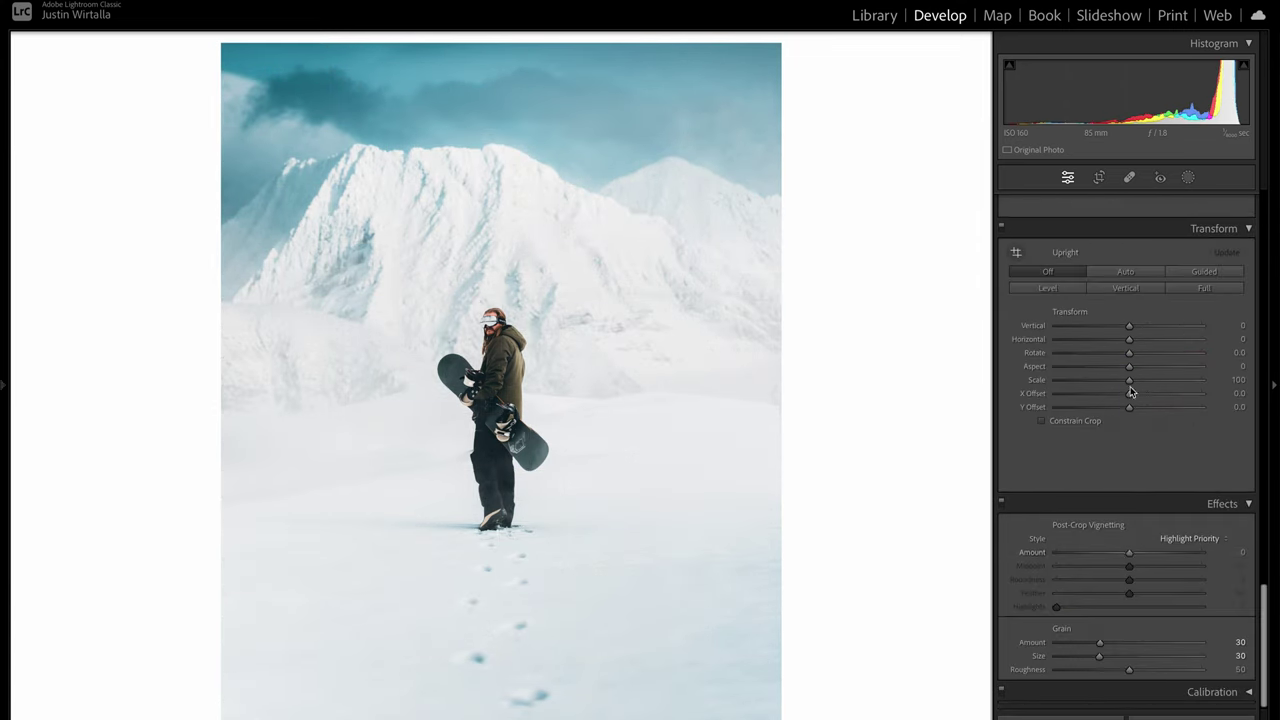
{"action": "left_click_drag", "start_coordinate": [1129, 552], "coordinate": [1171, 551]}
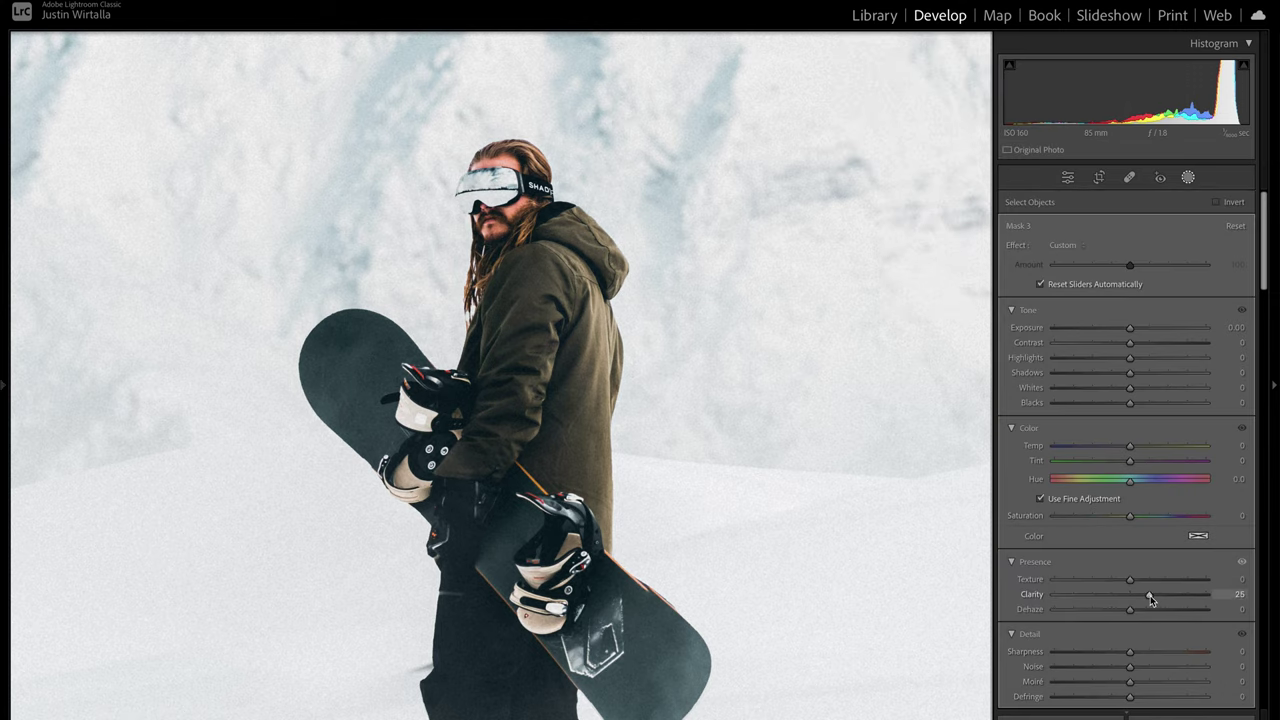
Step: Set the whites of the Mask 3 object selection to 17
{"action": "left_click_drag", "start_coordinate": [1130, 388], "coordinate": [1144, 388]}
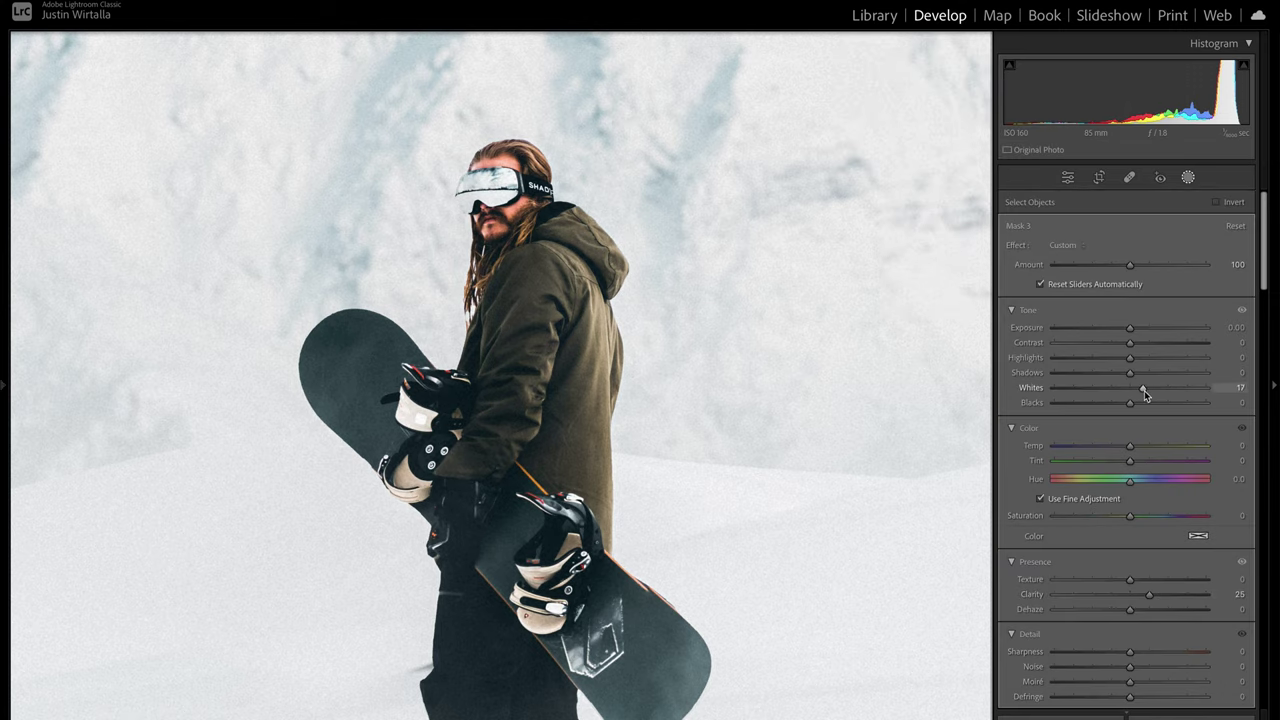